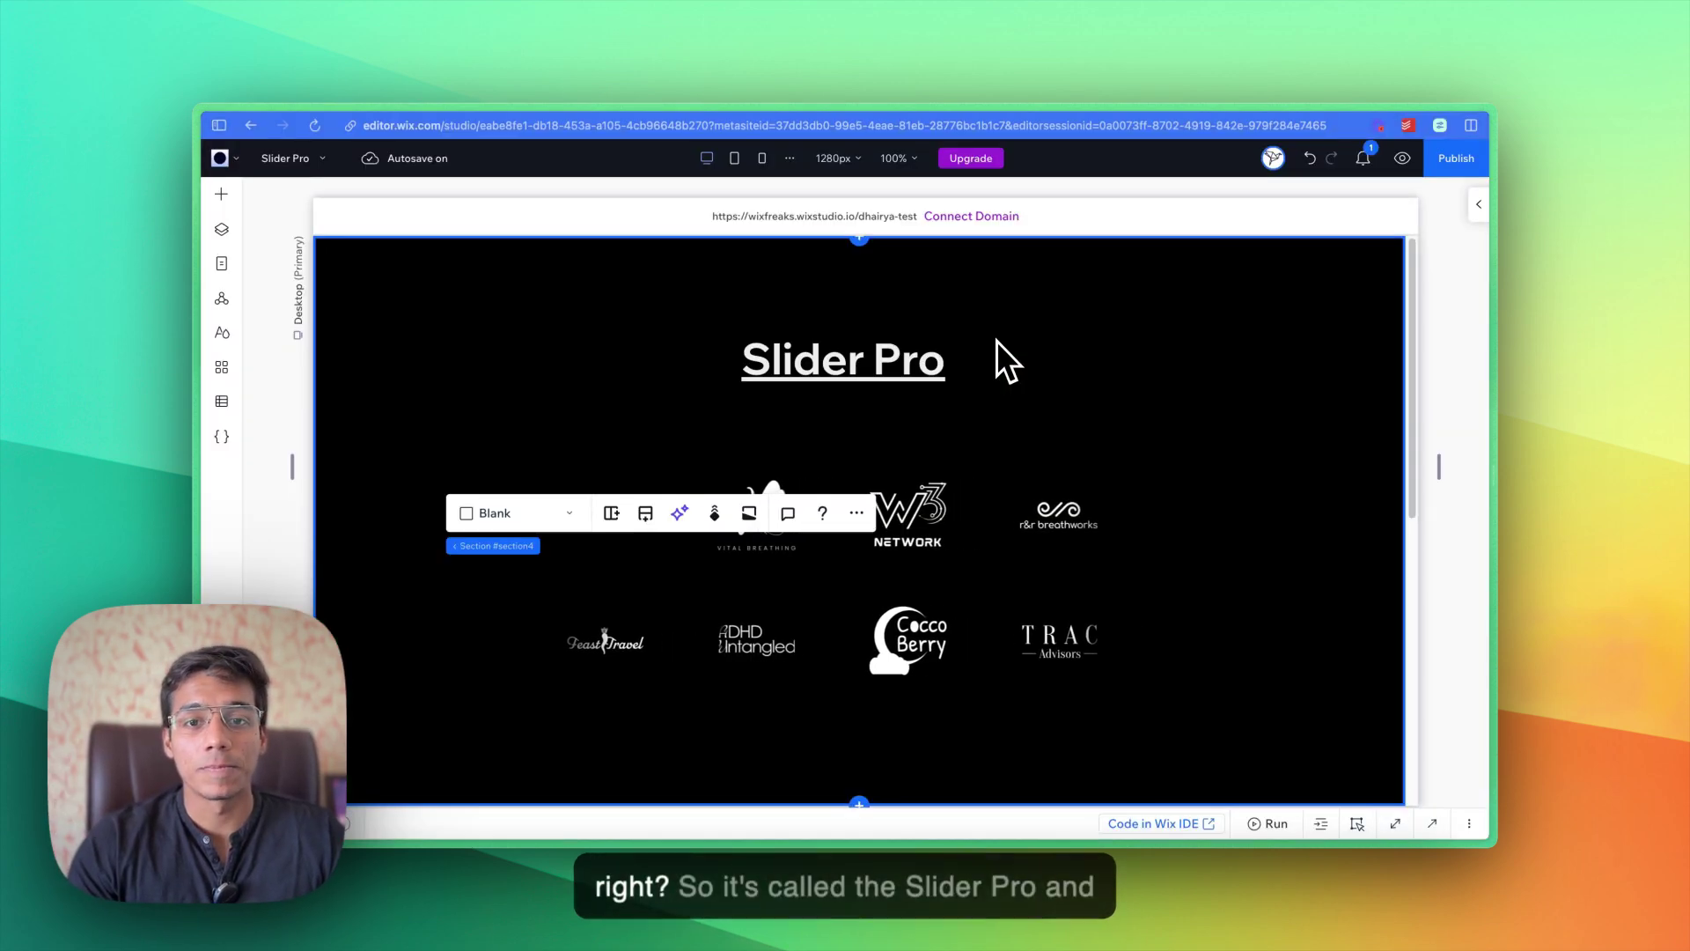
Select the Slider Pro section holding the title and the two-row logo slider.
click(996, 343)
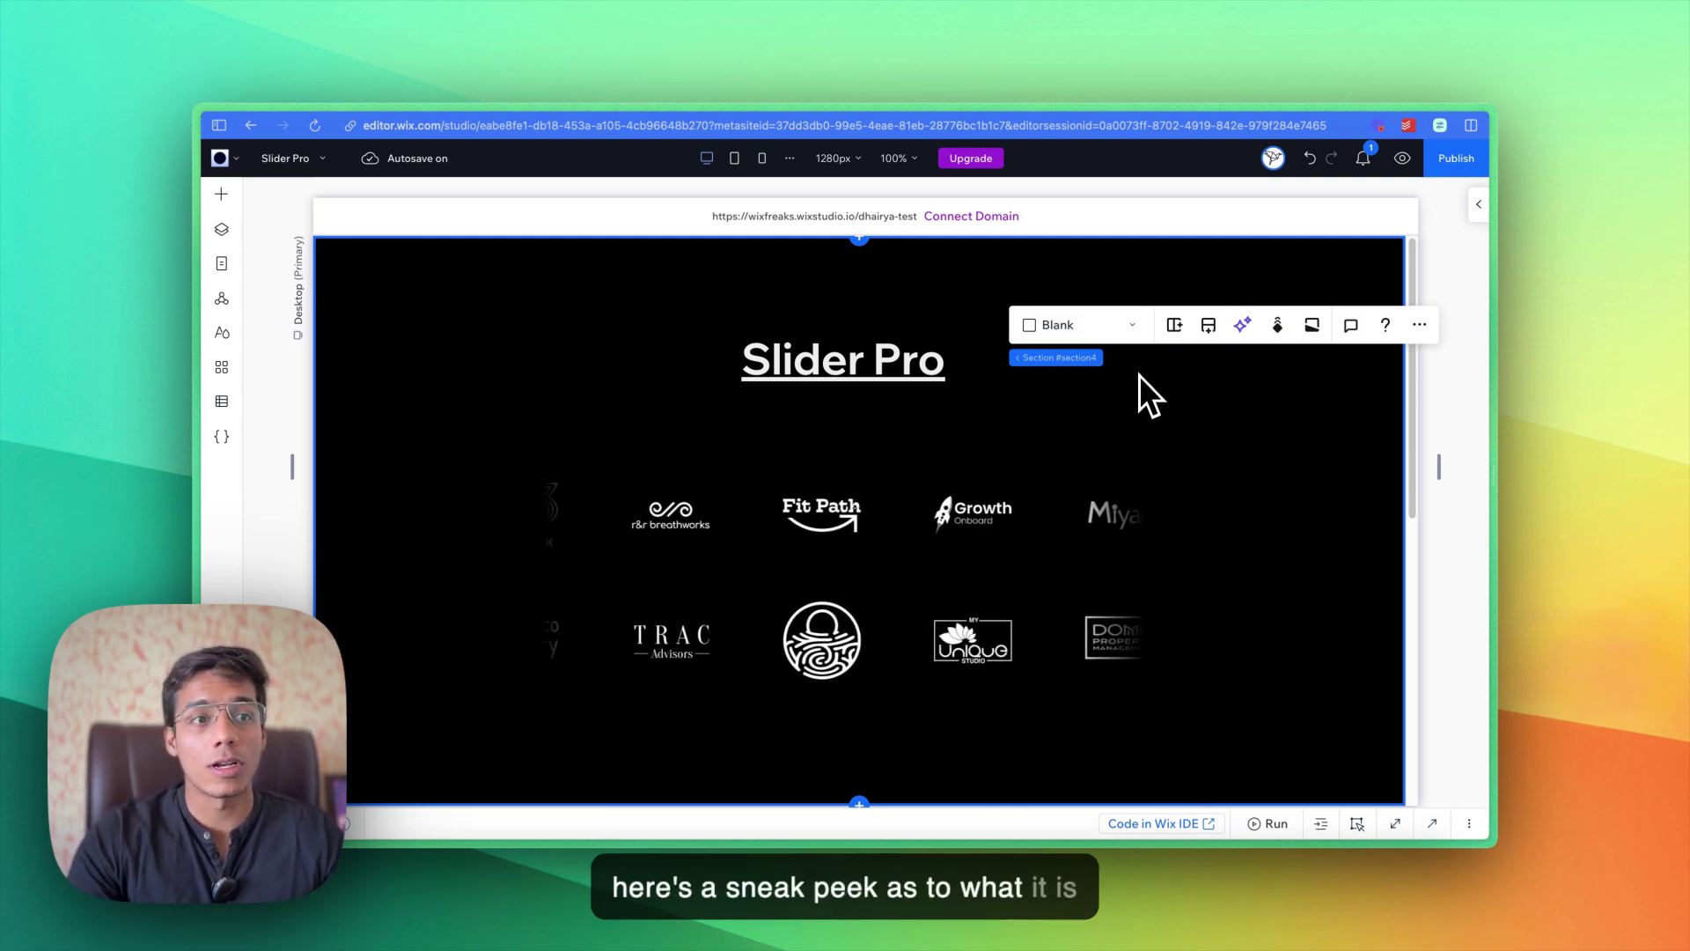
Select the two-row logo Horizontal Slider and delete it.
click(813, 543)
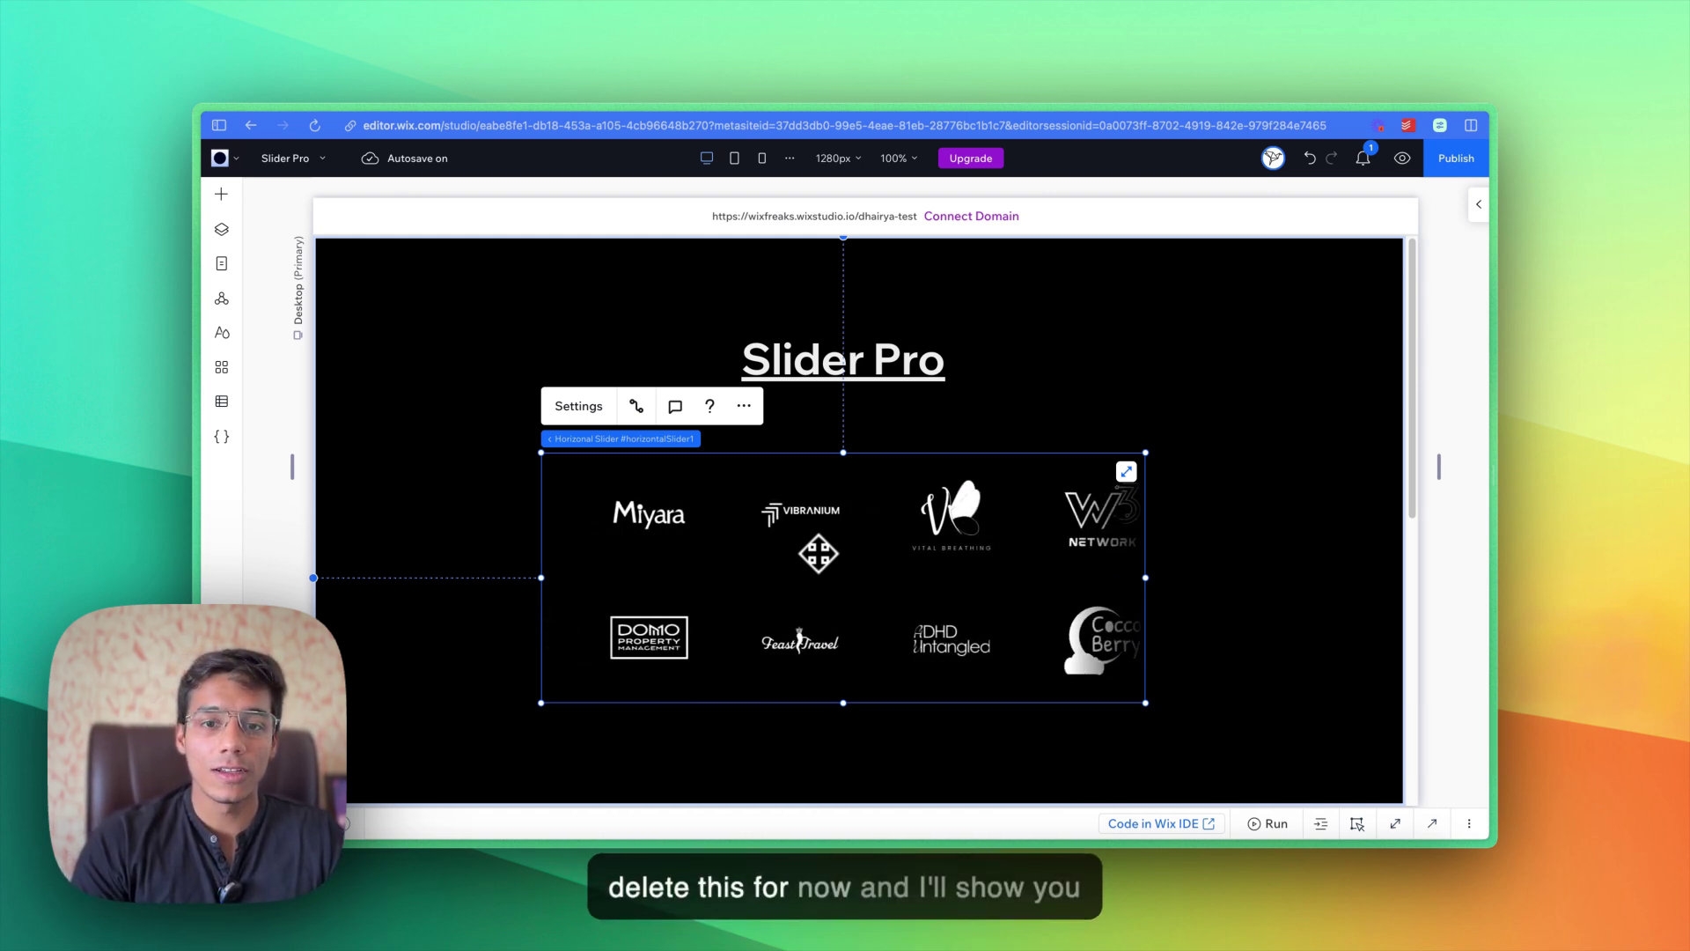
key(Delete)
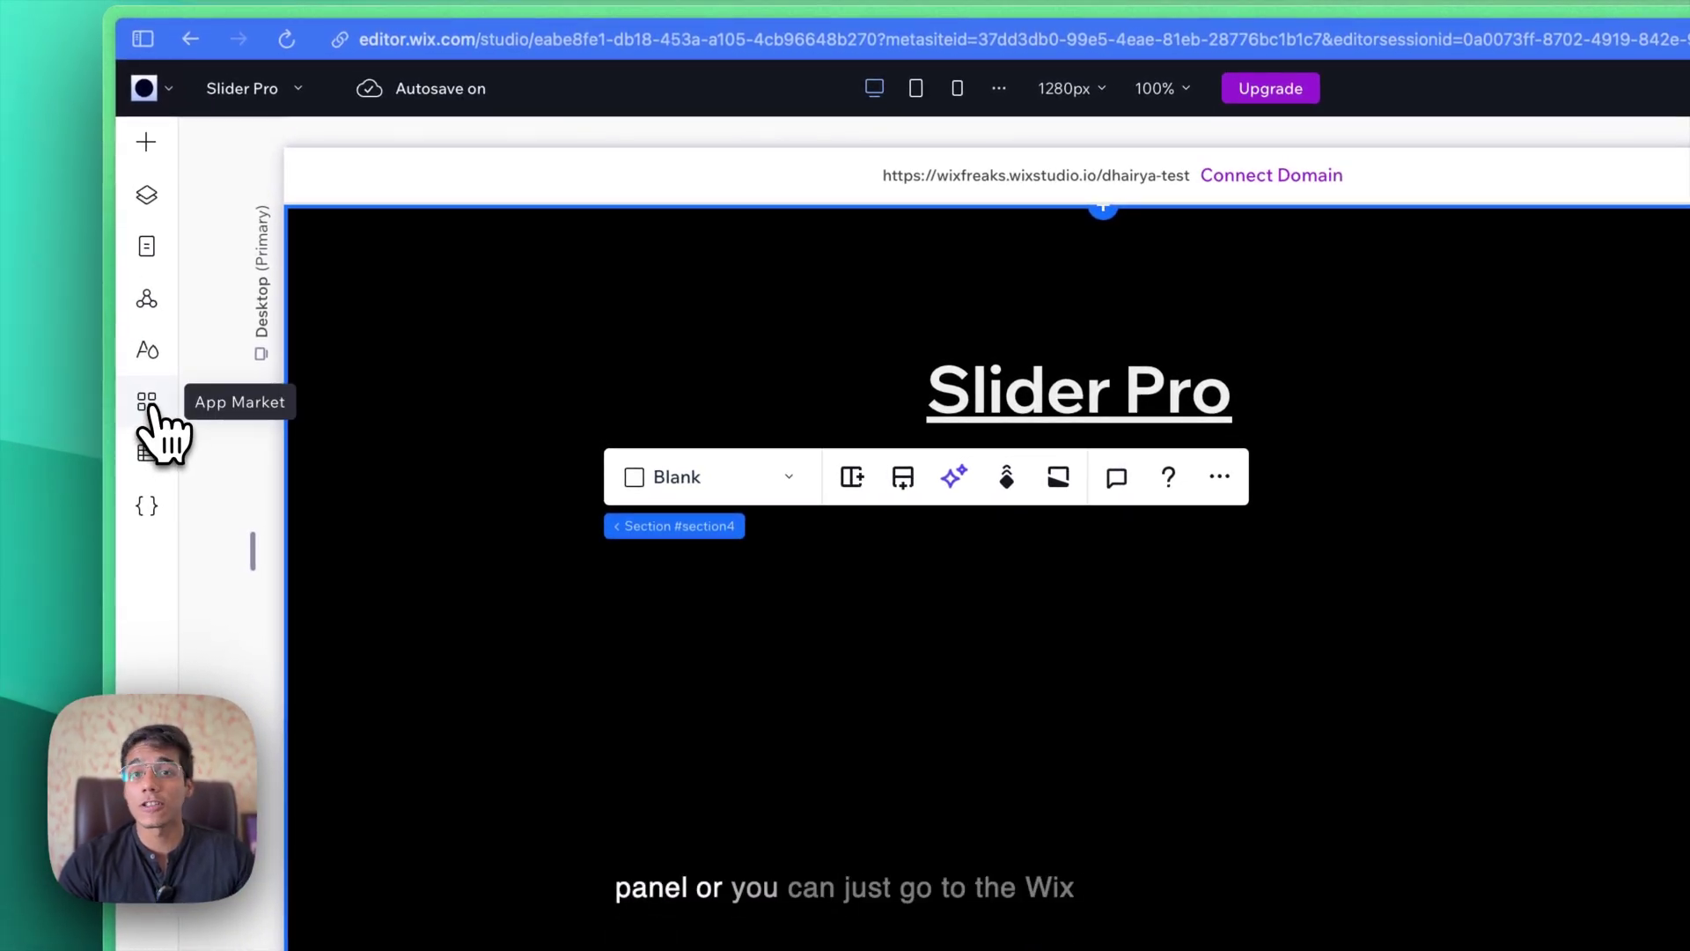
Add a Slider Pro Horizontal Slider widget from the App Market under the title.
click(148, 405)
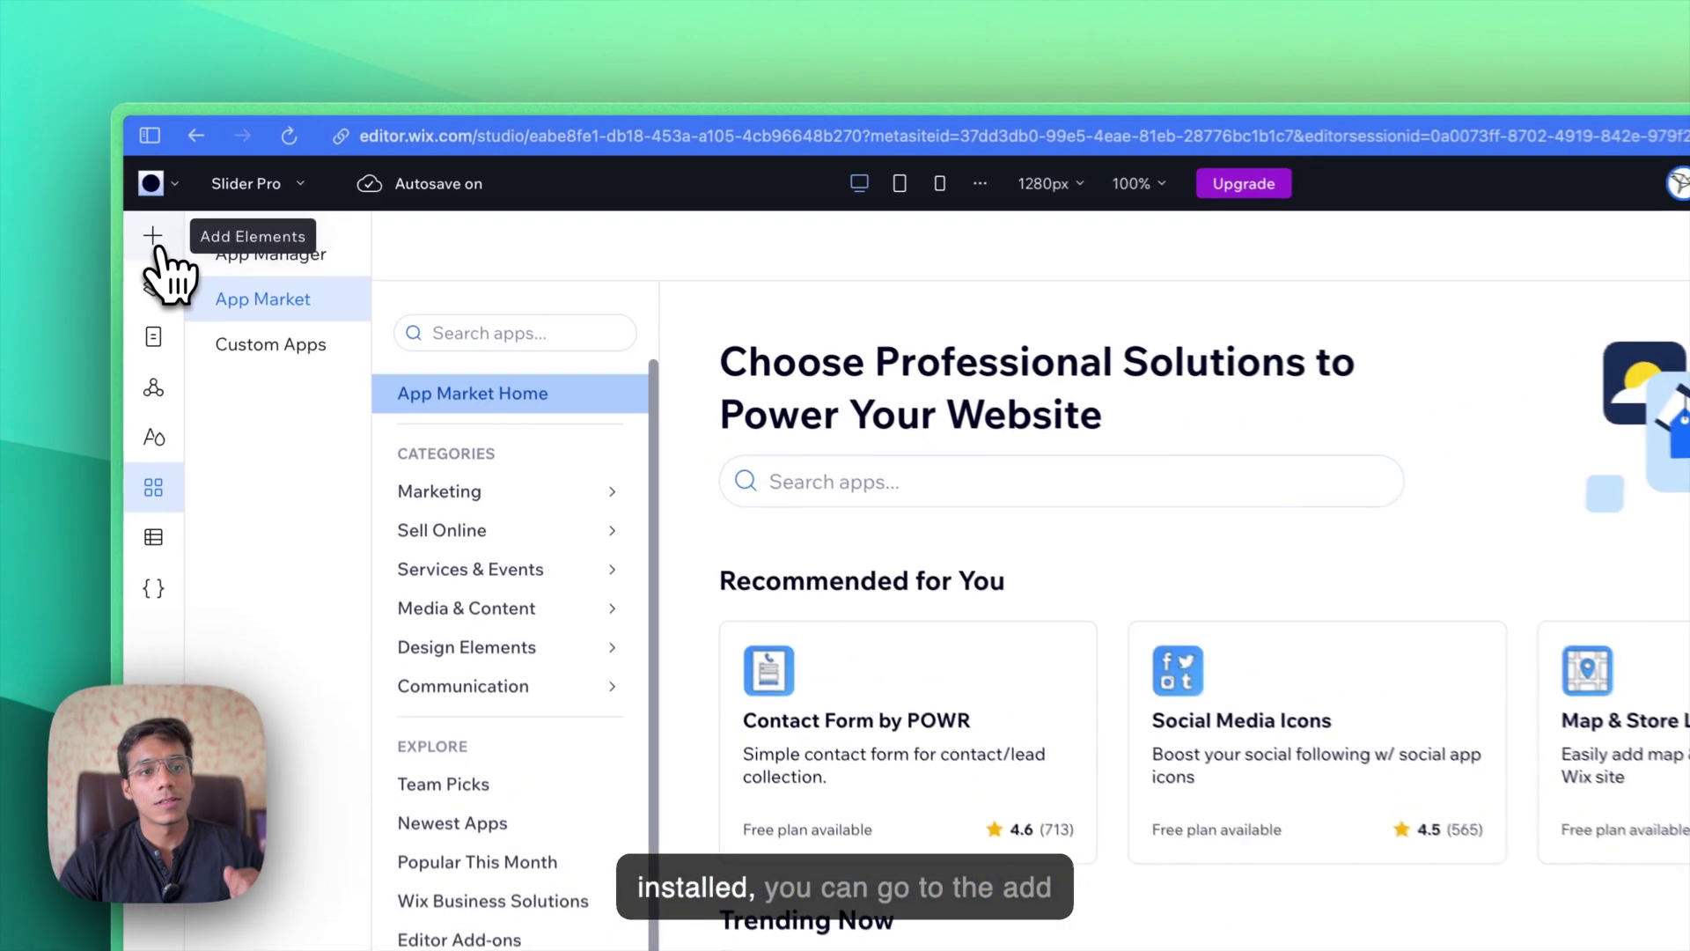
click(222, 195)
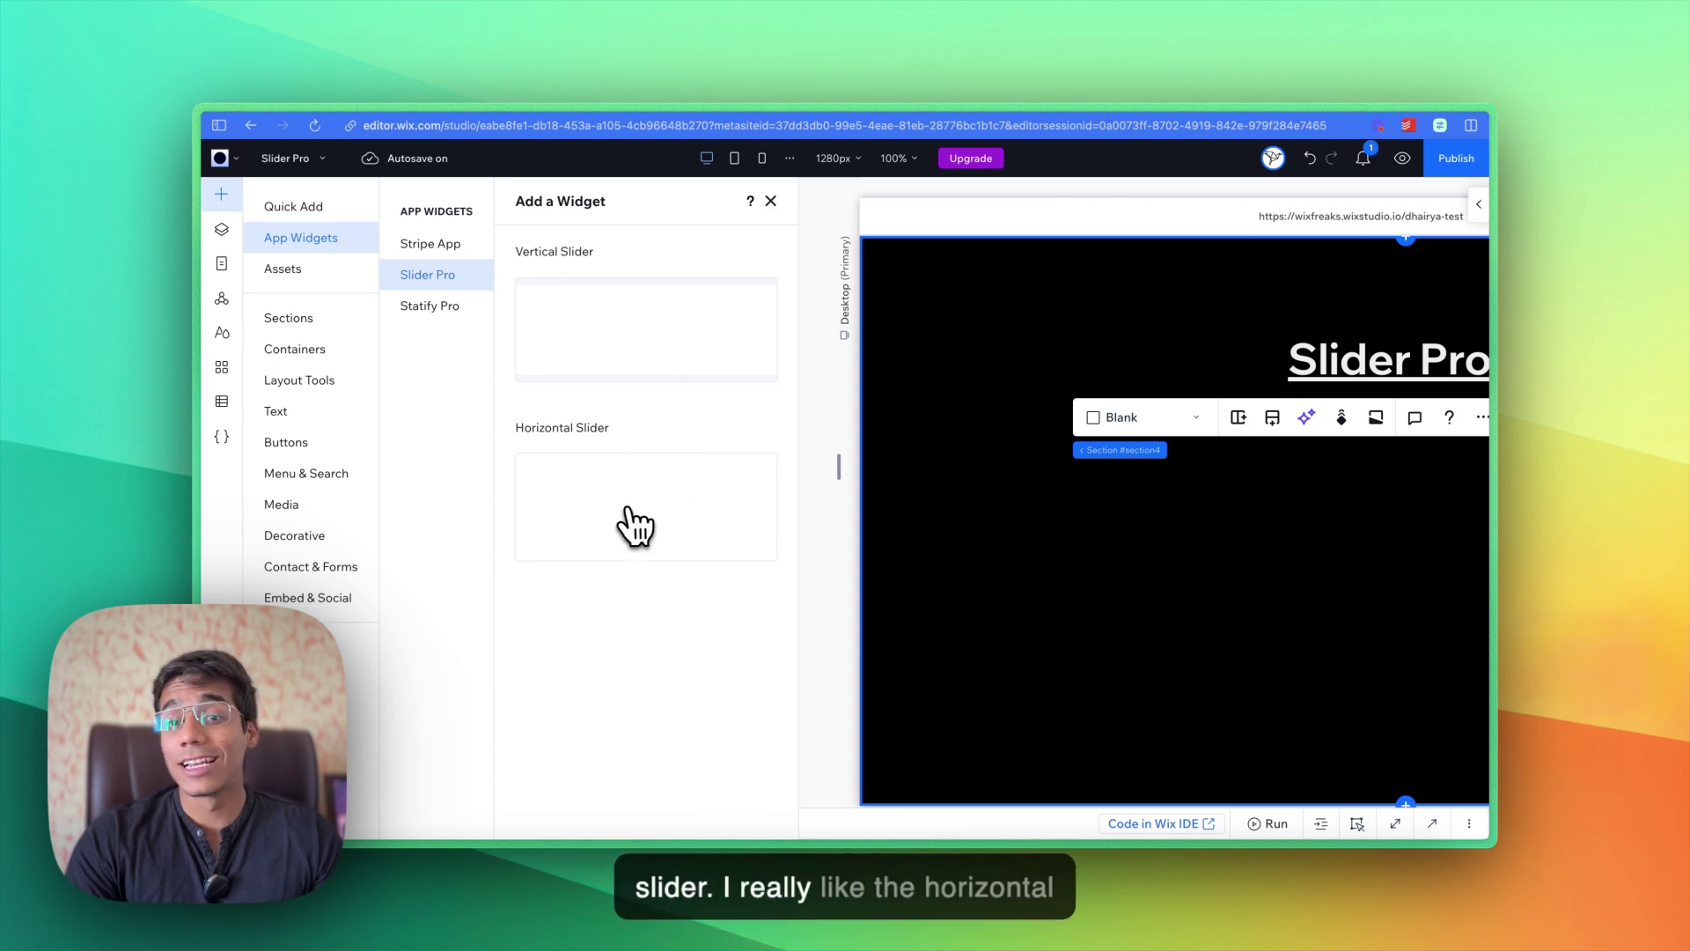
drag(632, 525, 739, 430)
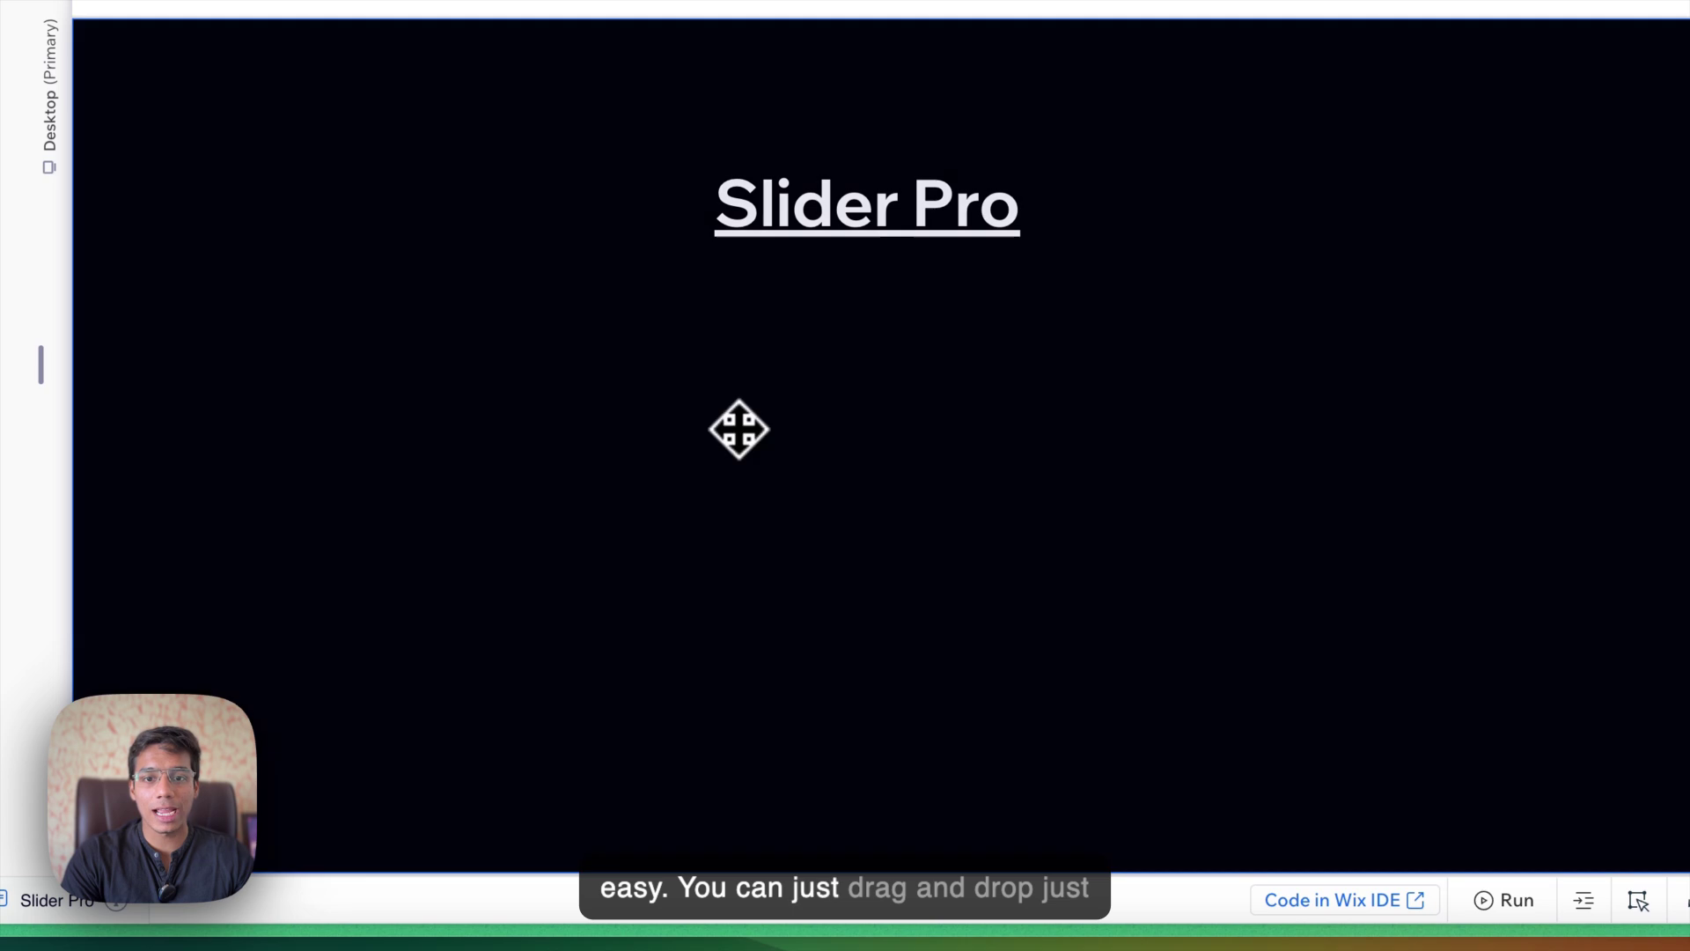
Resize the Horizontal Slider to five logo columns and centre it beneath the Slider Pro title.
mouse_move(805, 528)
mouse_down()
mouse_move(815, 506)
mouse_move(800, 507)
mouse_up()
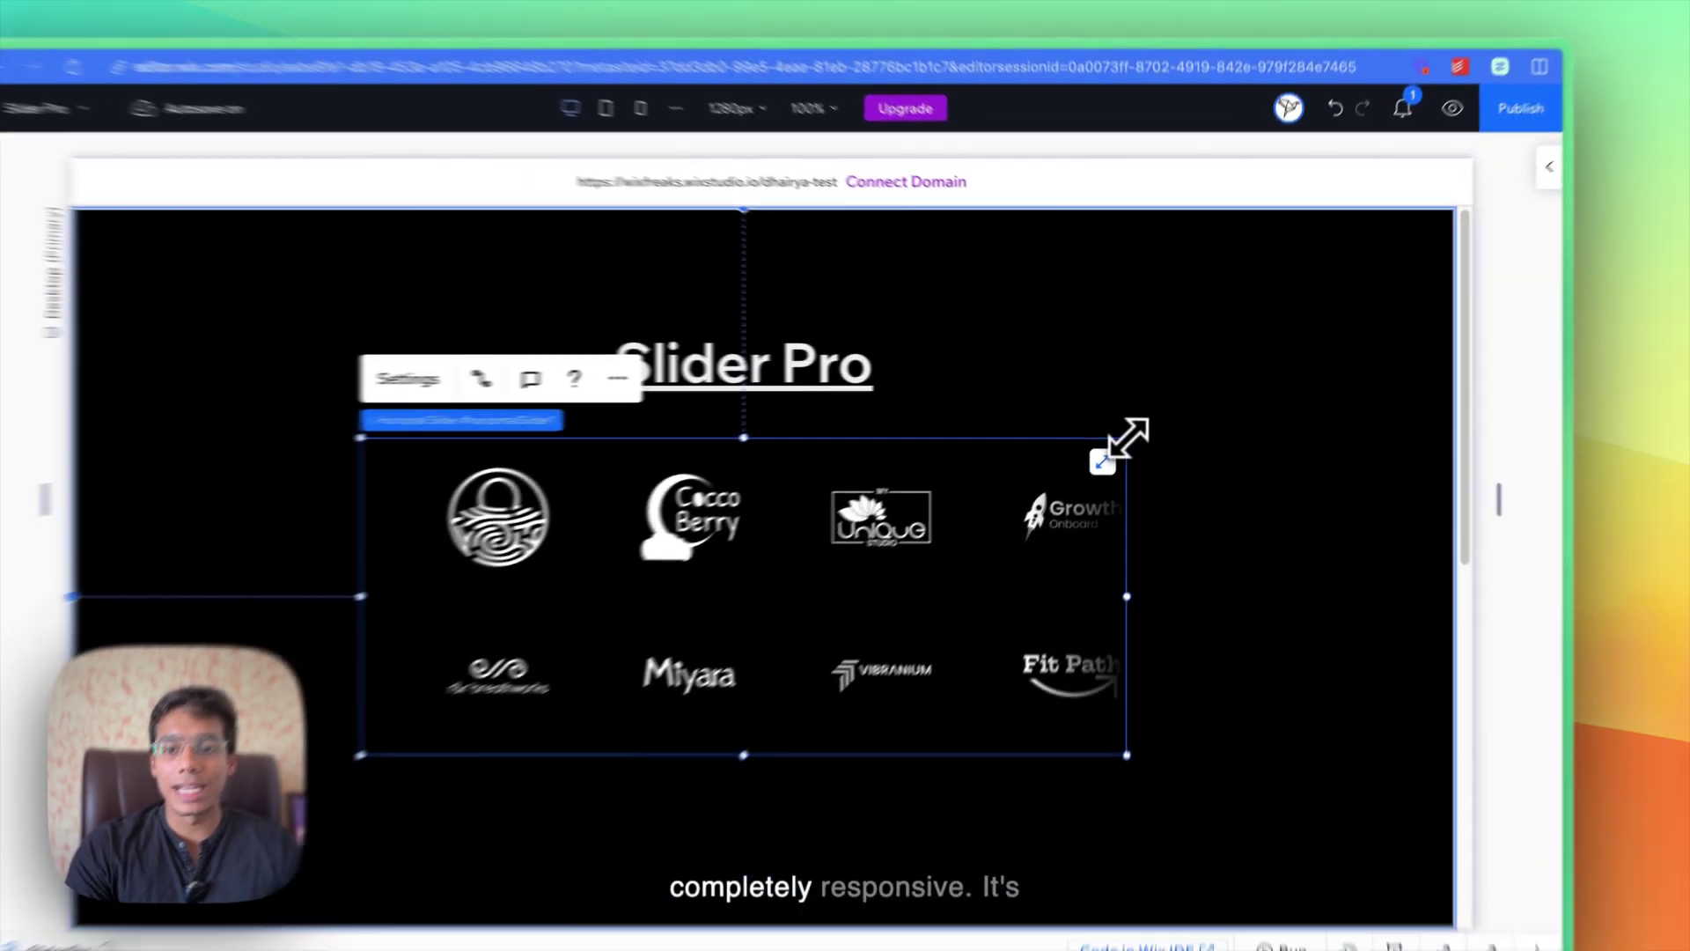
drag(1145, 418, 1313, 352)
drag(665, 627, 984, 561)
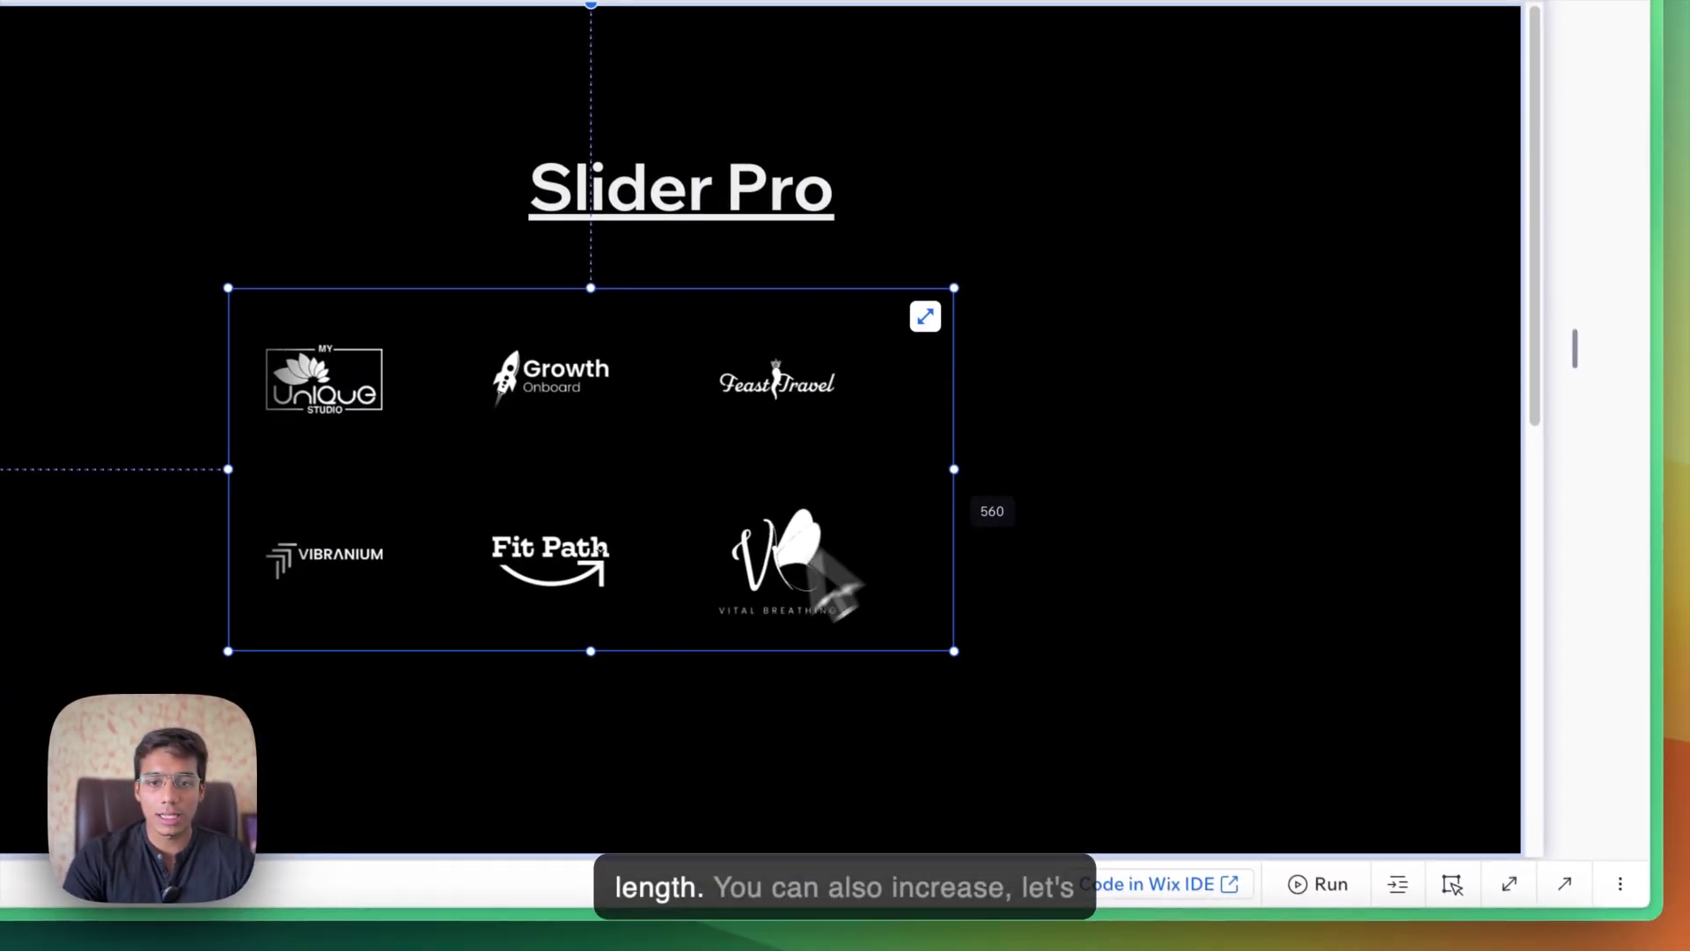
drag(627, 746, 625, 767)
drag(663, 602, 660, 546)
drag(607, 388, 748, 392)
drag(1116, 397, 1453, 391)
drag(1065, 398, 924, 398)
drag(809, 578, 796, 578)
click(1328, 347)
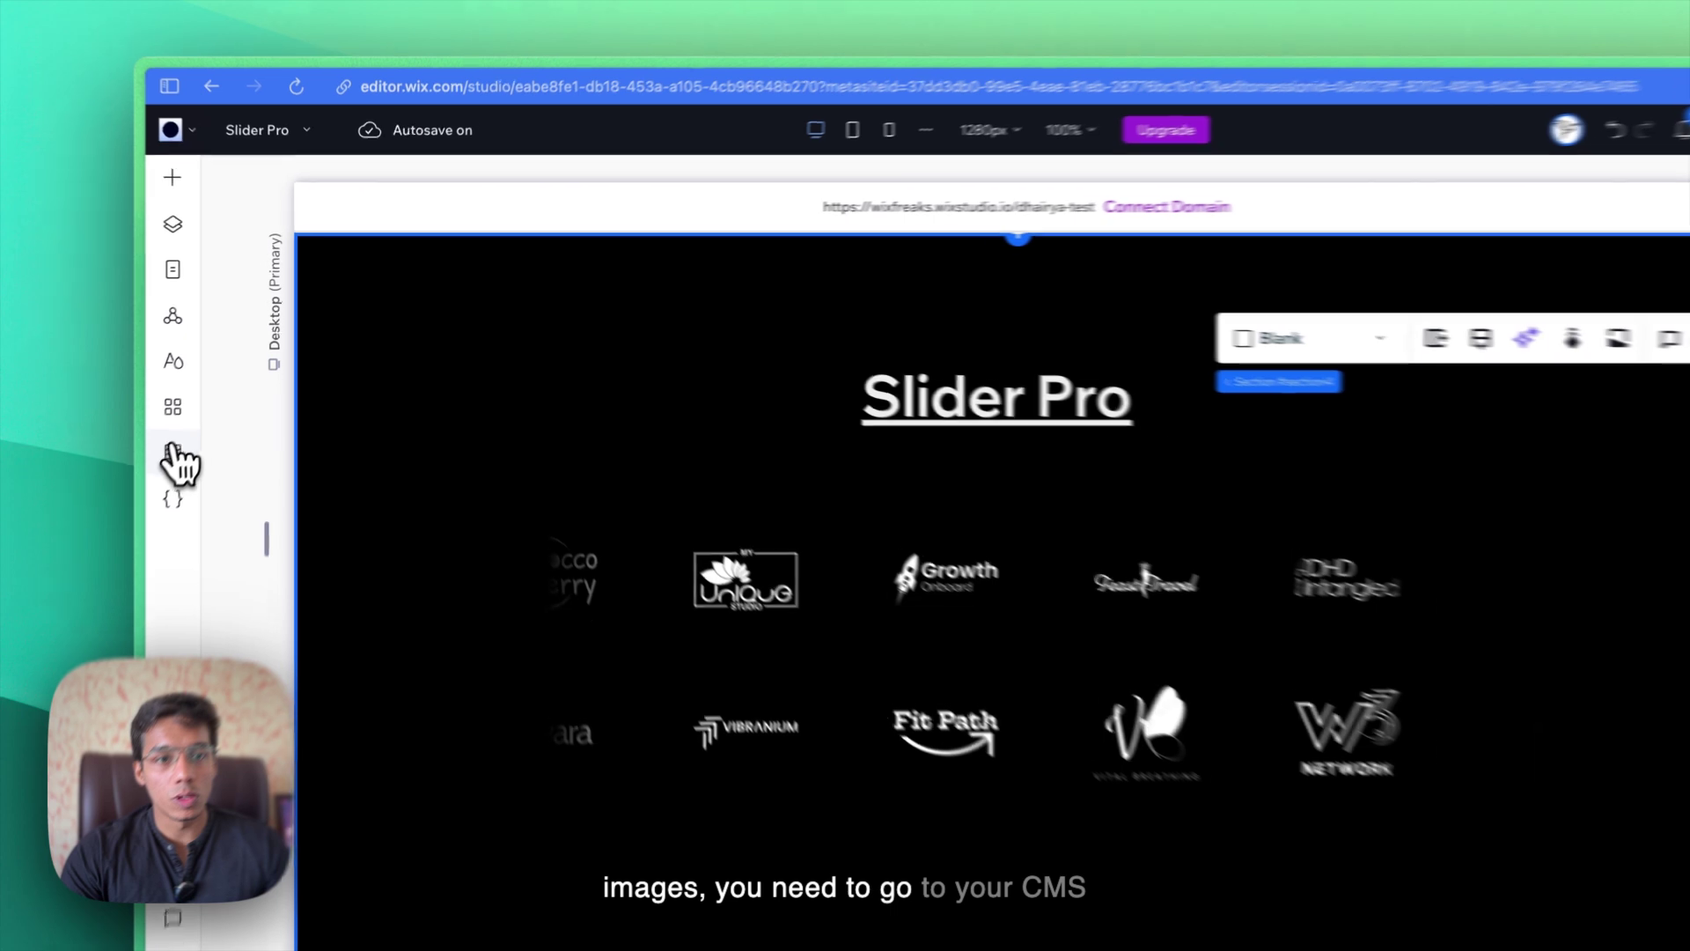
Open the SliderData collection from the CMS panel's Your Collections list.
click(221, 401)
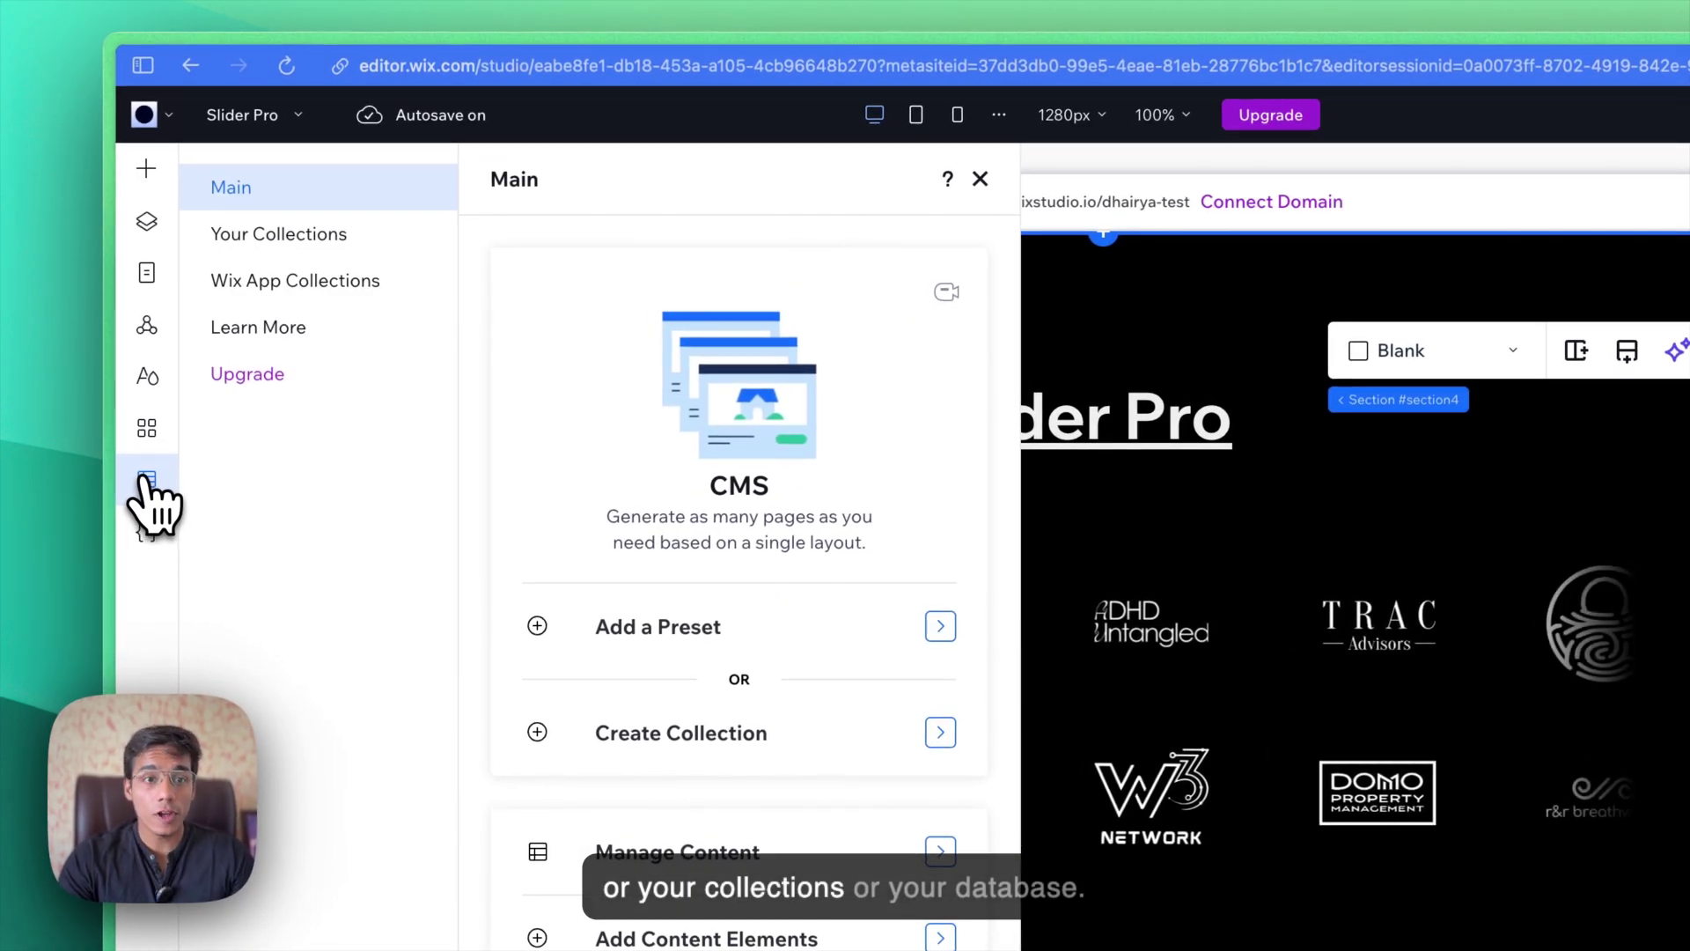
click(301, 236)
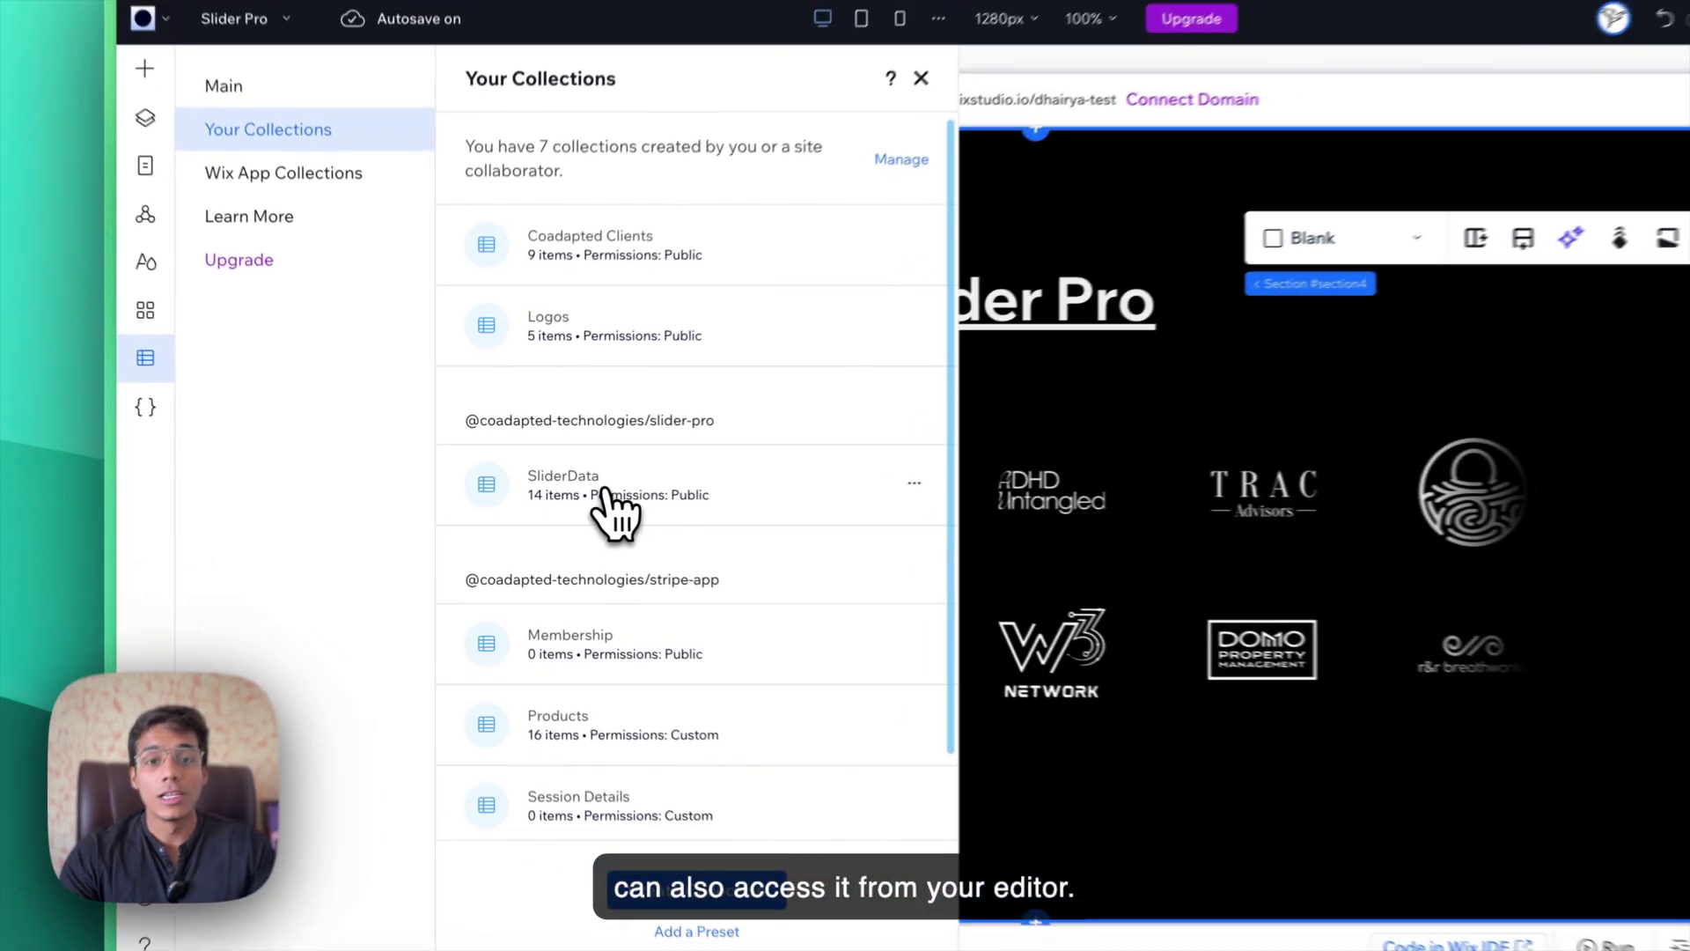
click(607, 495)
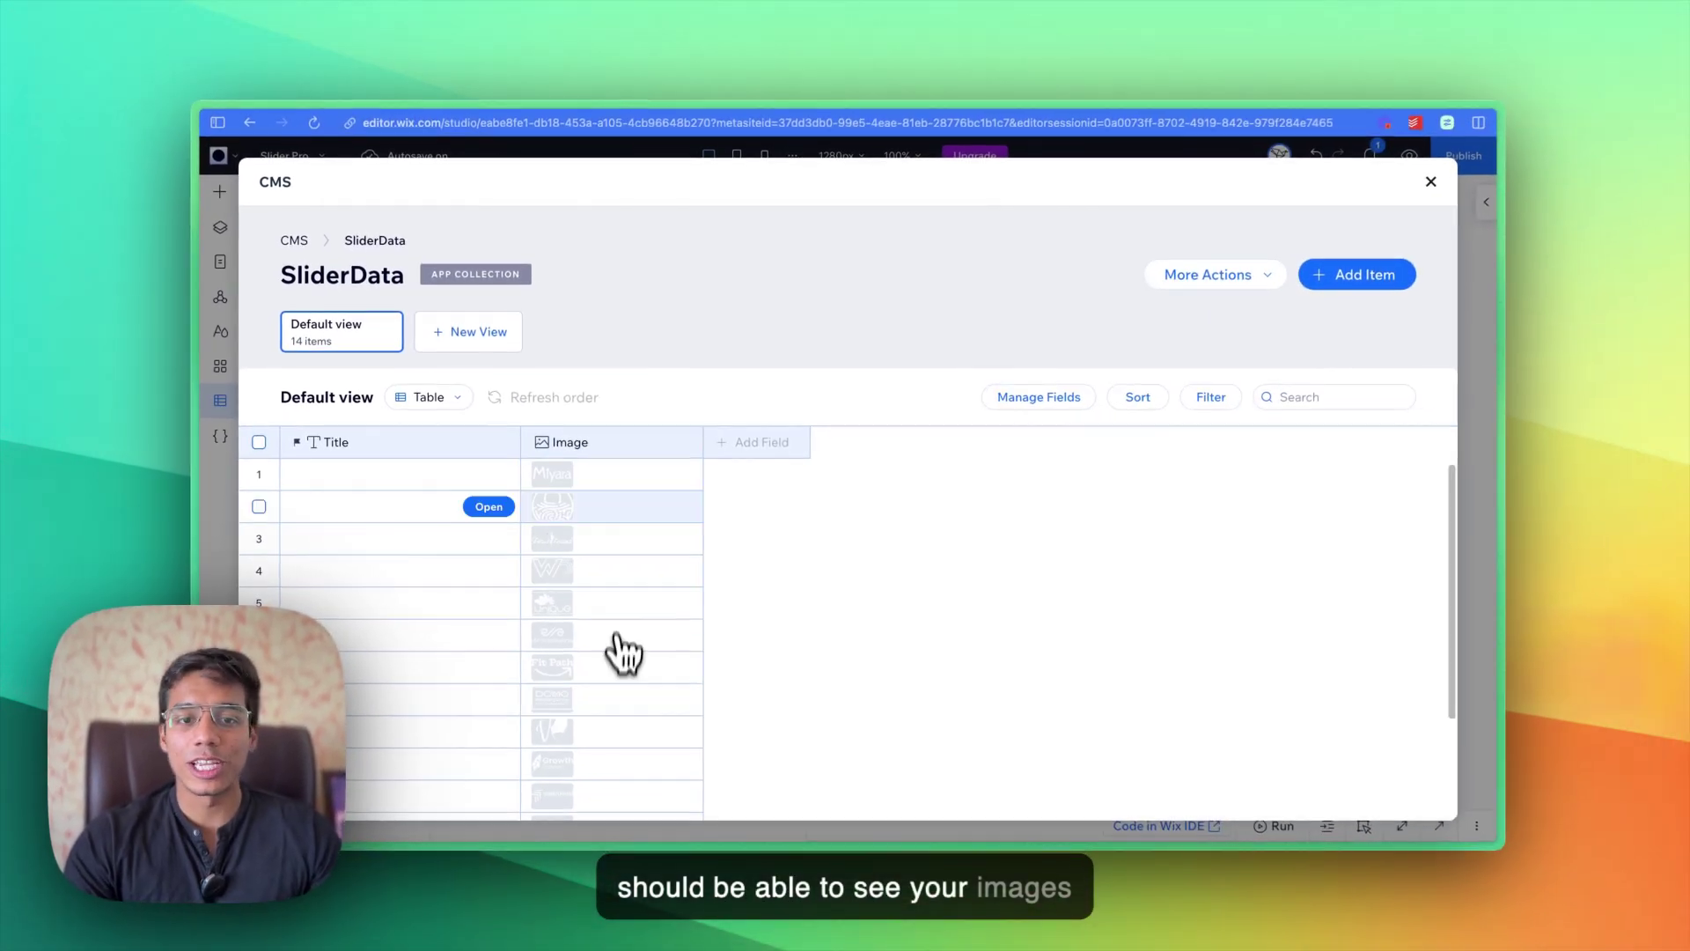
Browse the SliderData logo items and their Title and Image fields.
scroll(563, 669, down, 3)
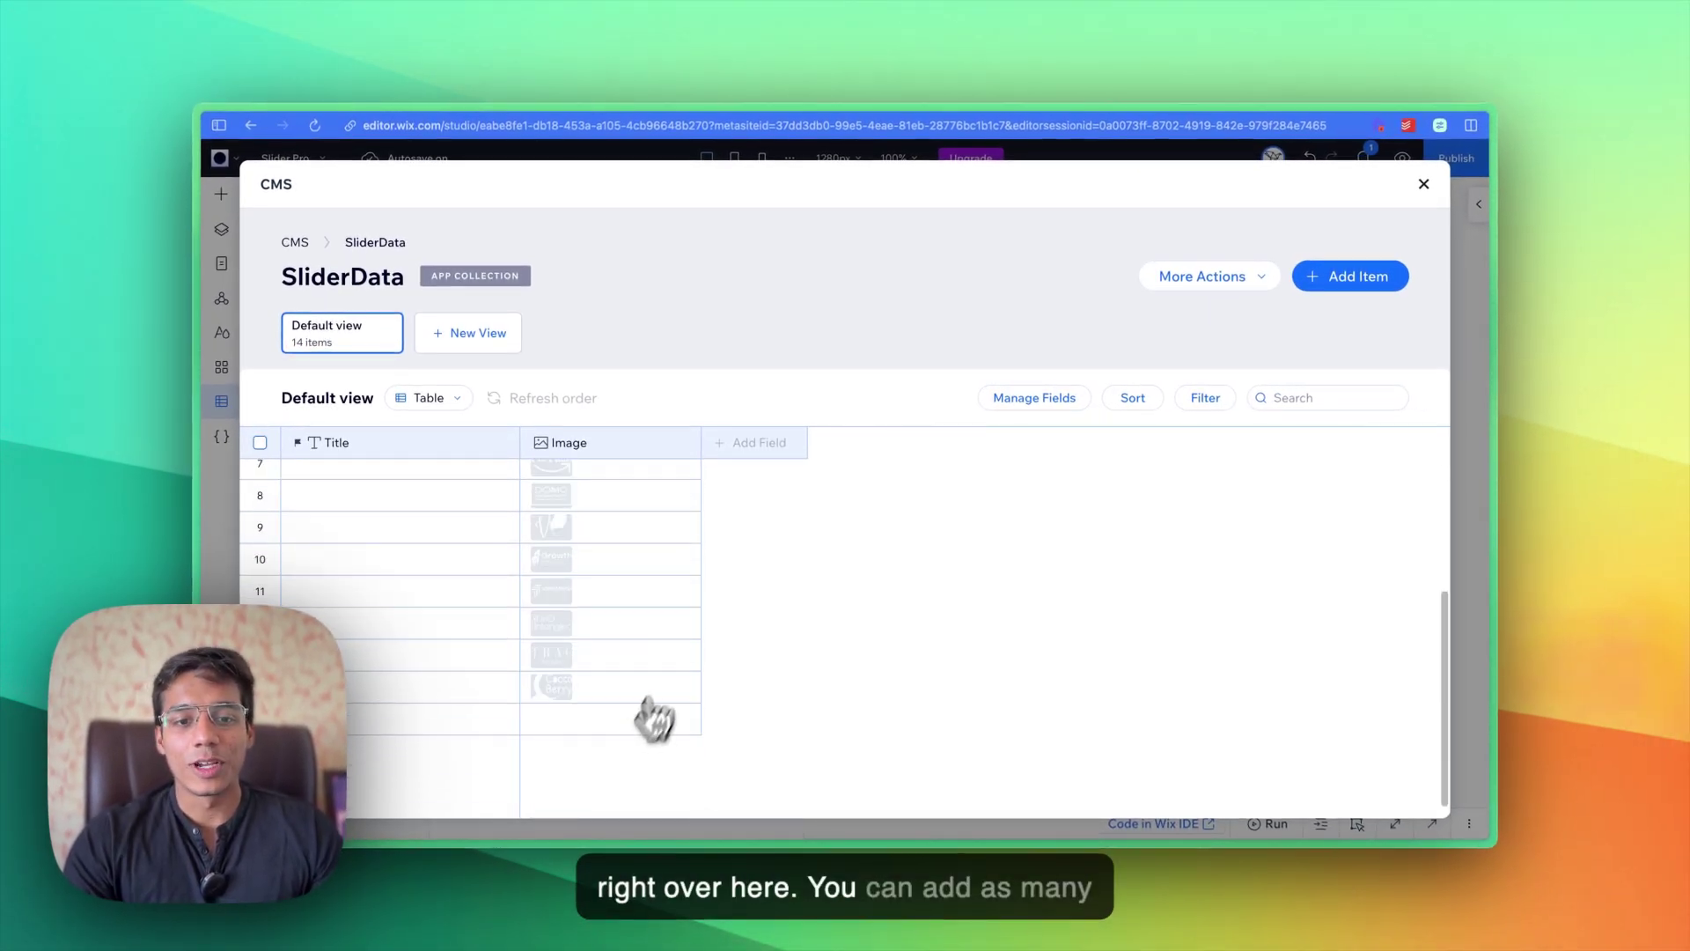
scroll(568, 713, up, 3)
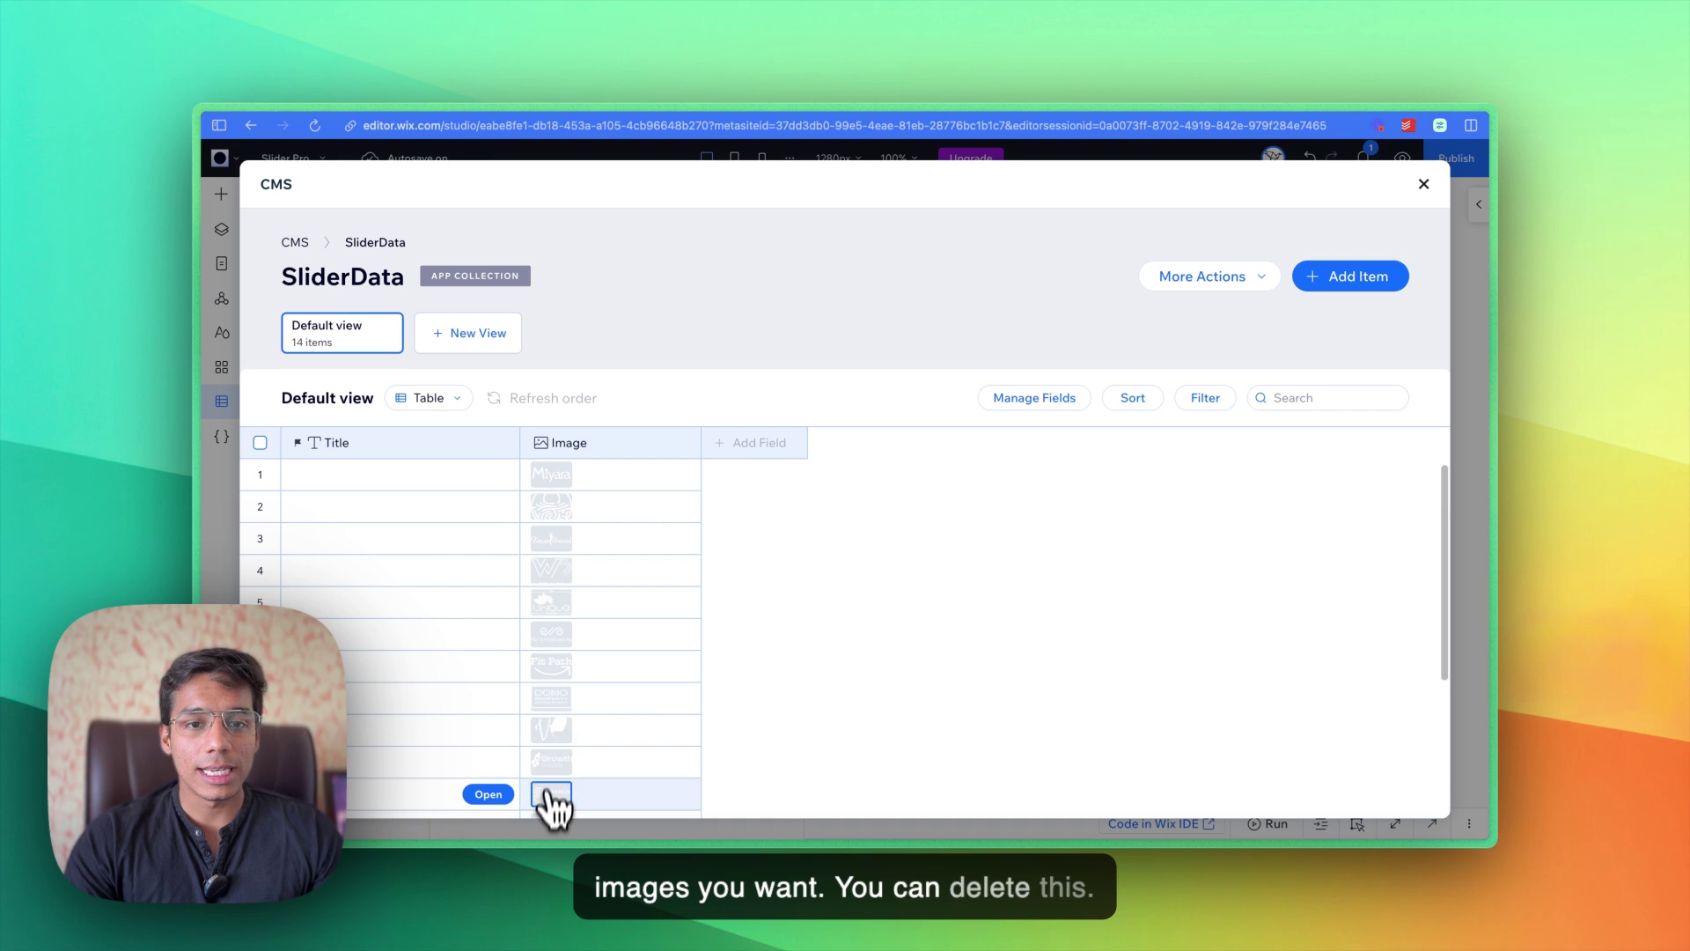
mouse_move(552, 509)
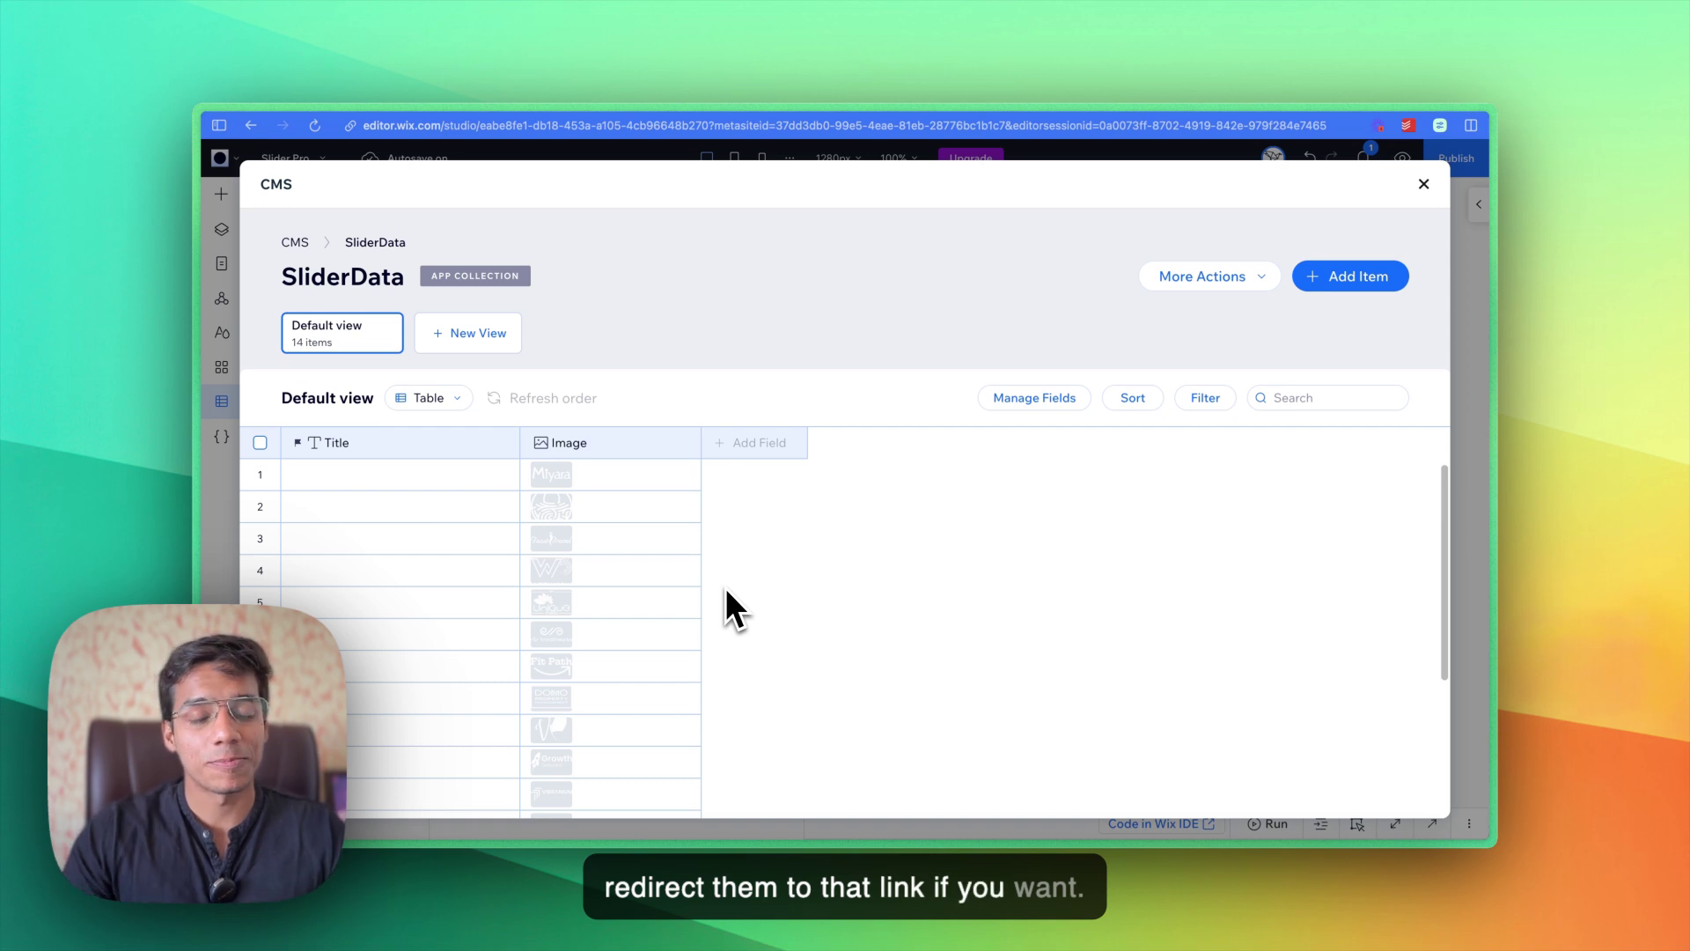
click(799, 592)
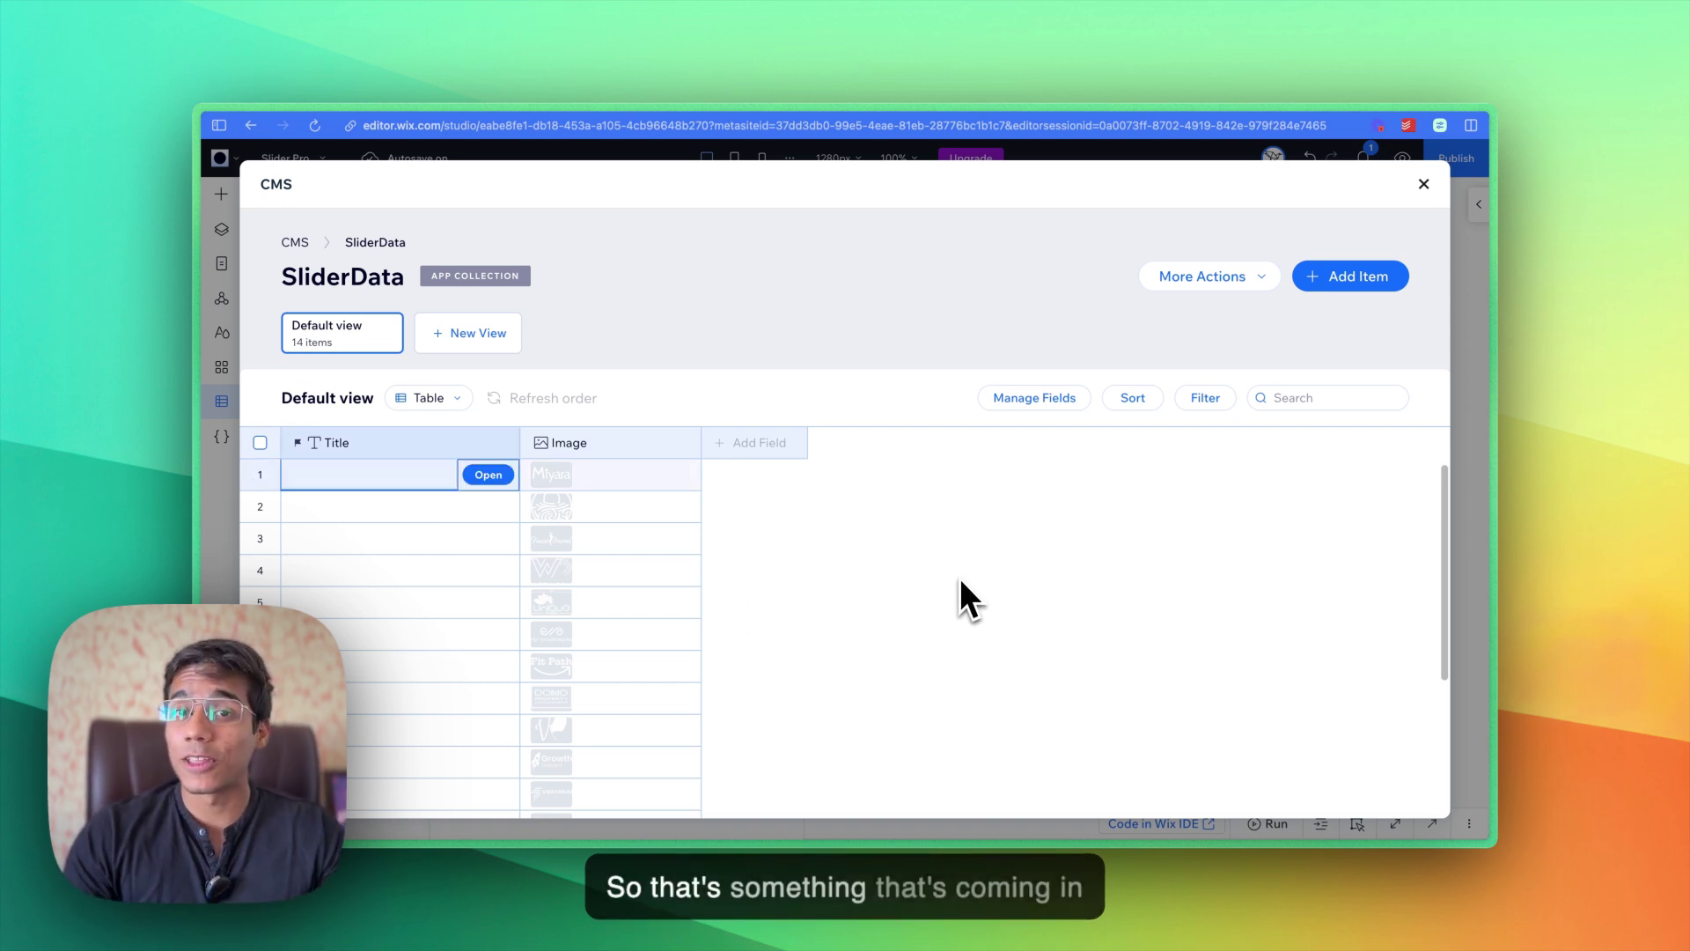
Close the SliderData collection and collections list, then select the Horizontal Slider.
click(1424, 186)
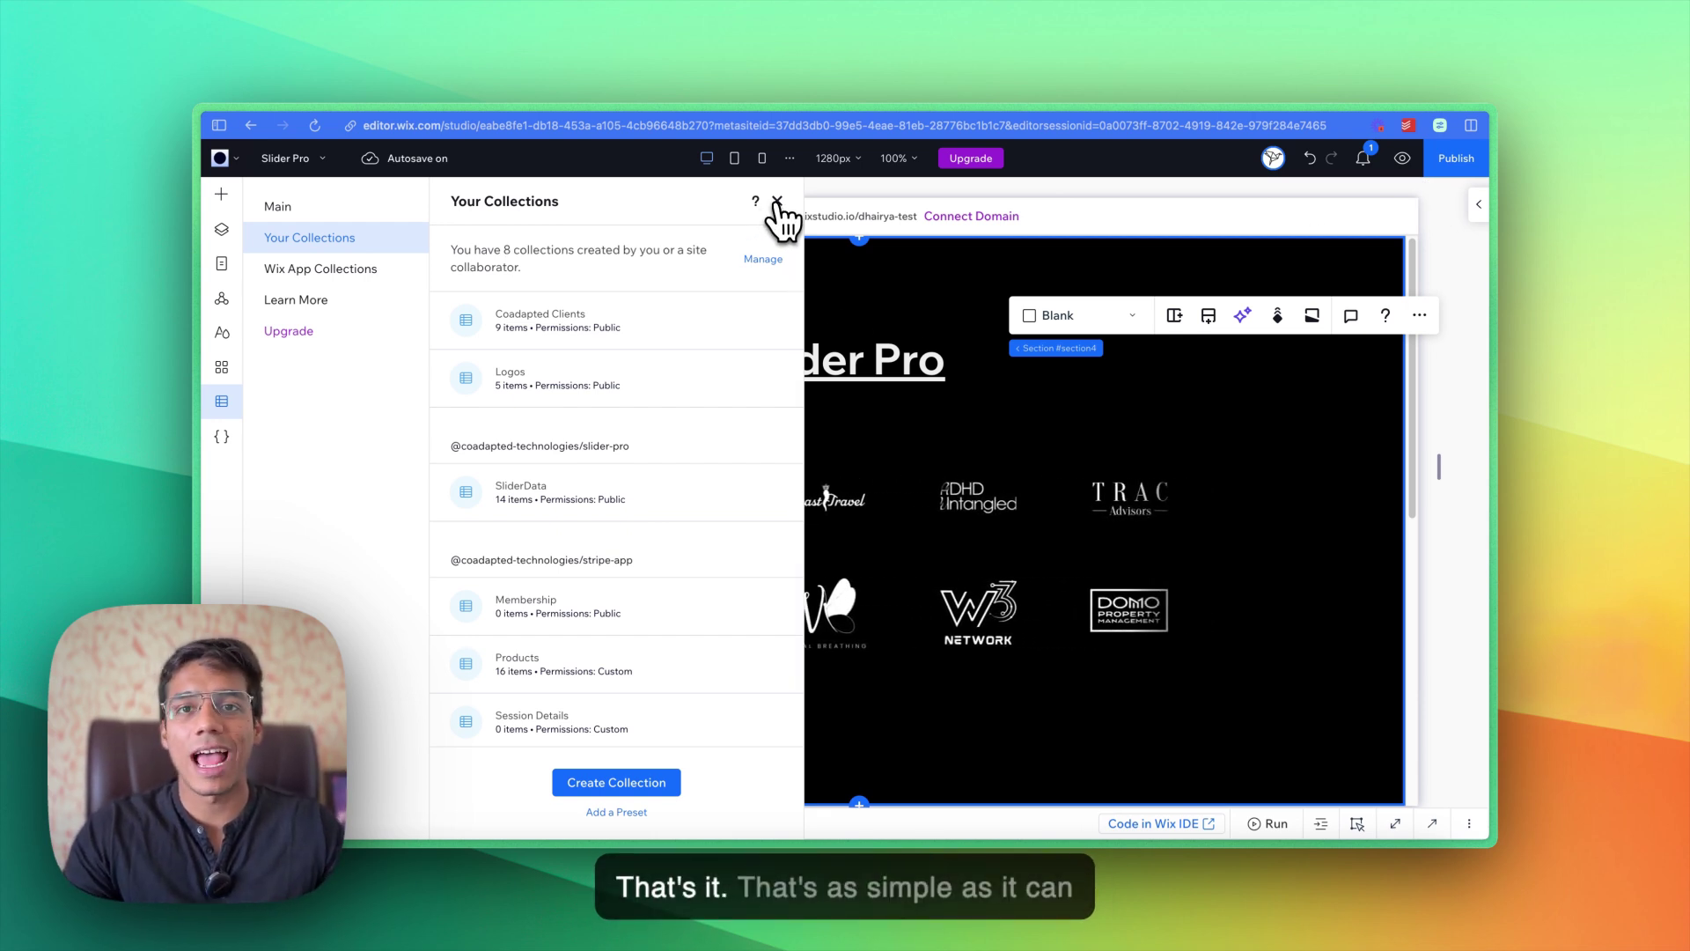
click(777, 202)
click(926, 542)
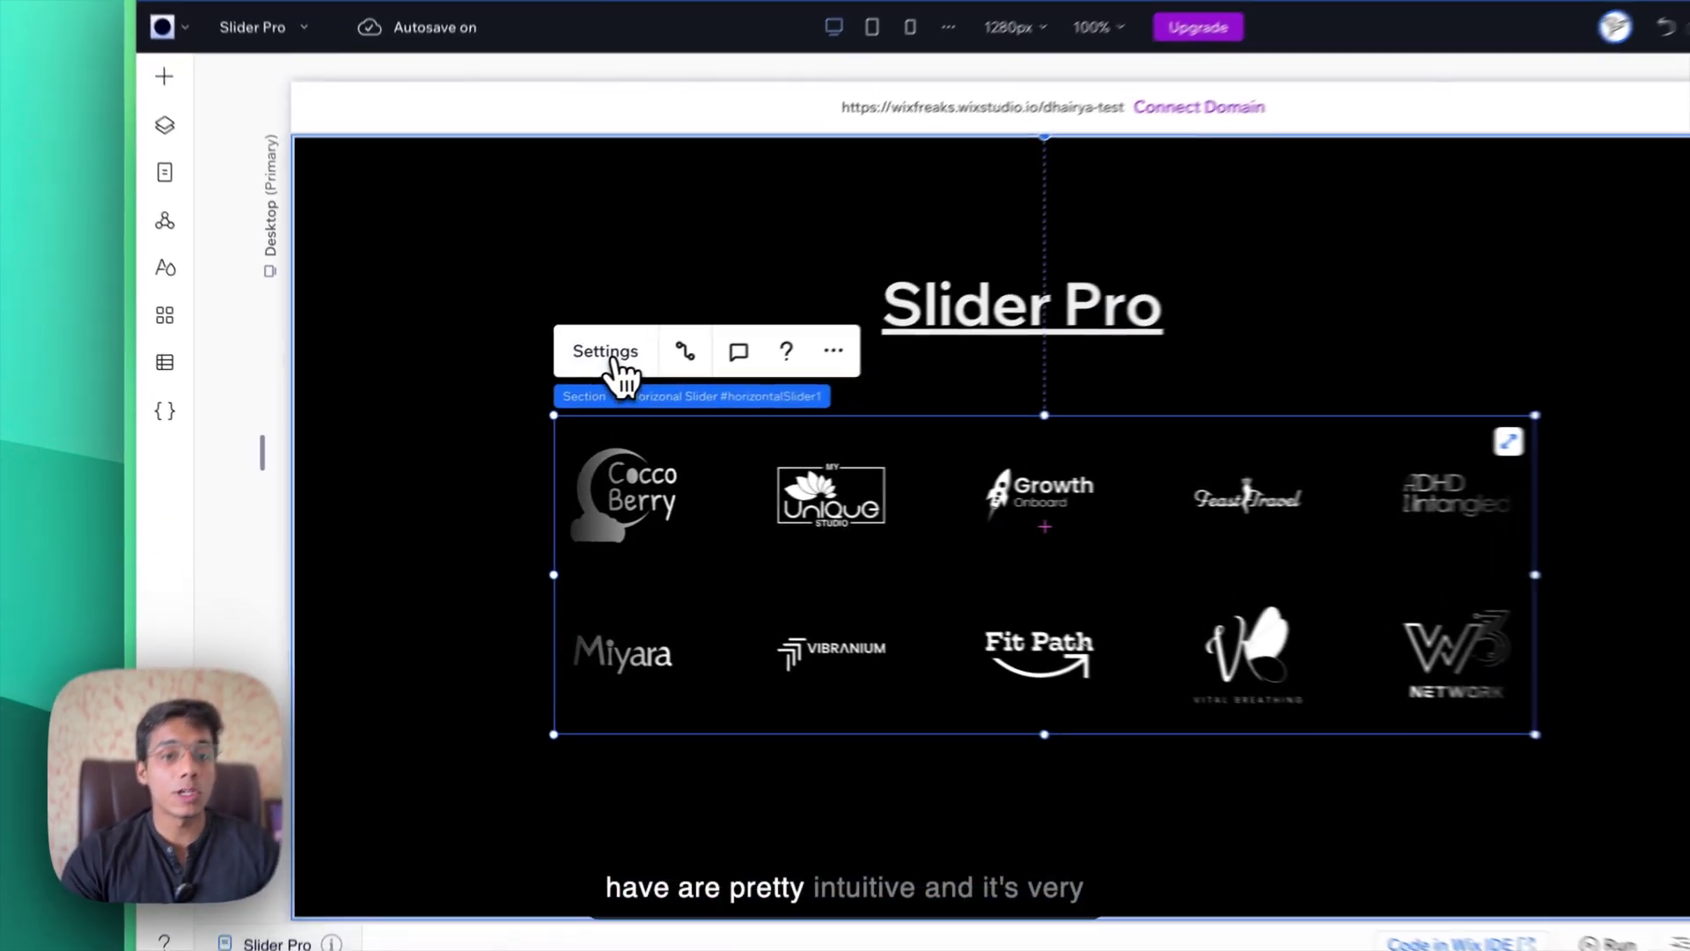
Open the Horizontal Slider's Settings and review duration 7, direction Left, image height 100.
click(542, 394)
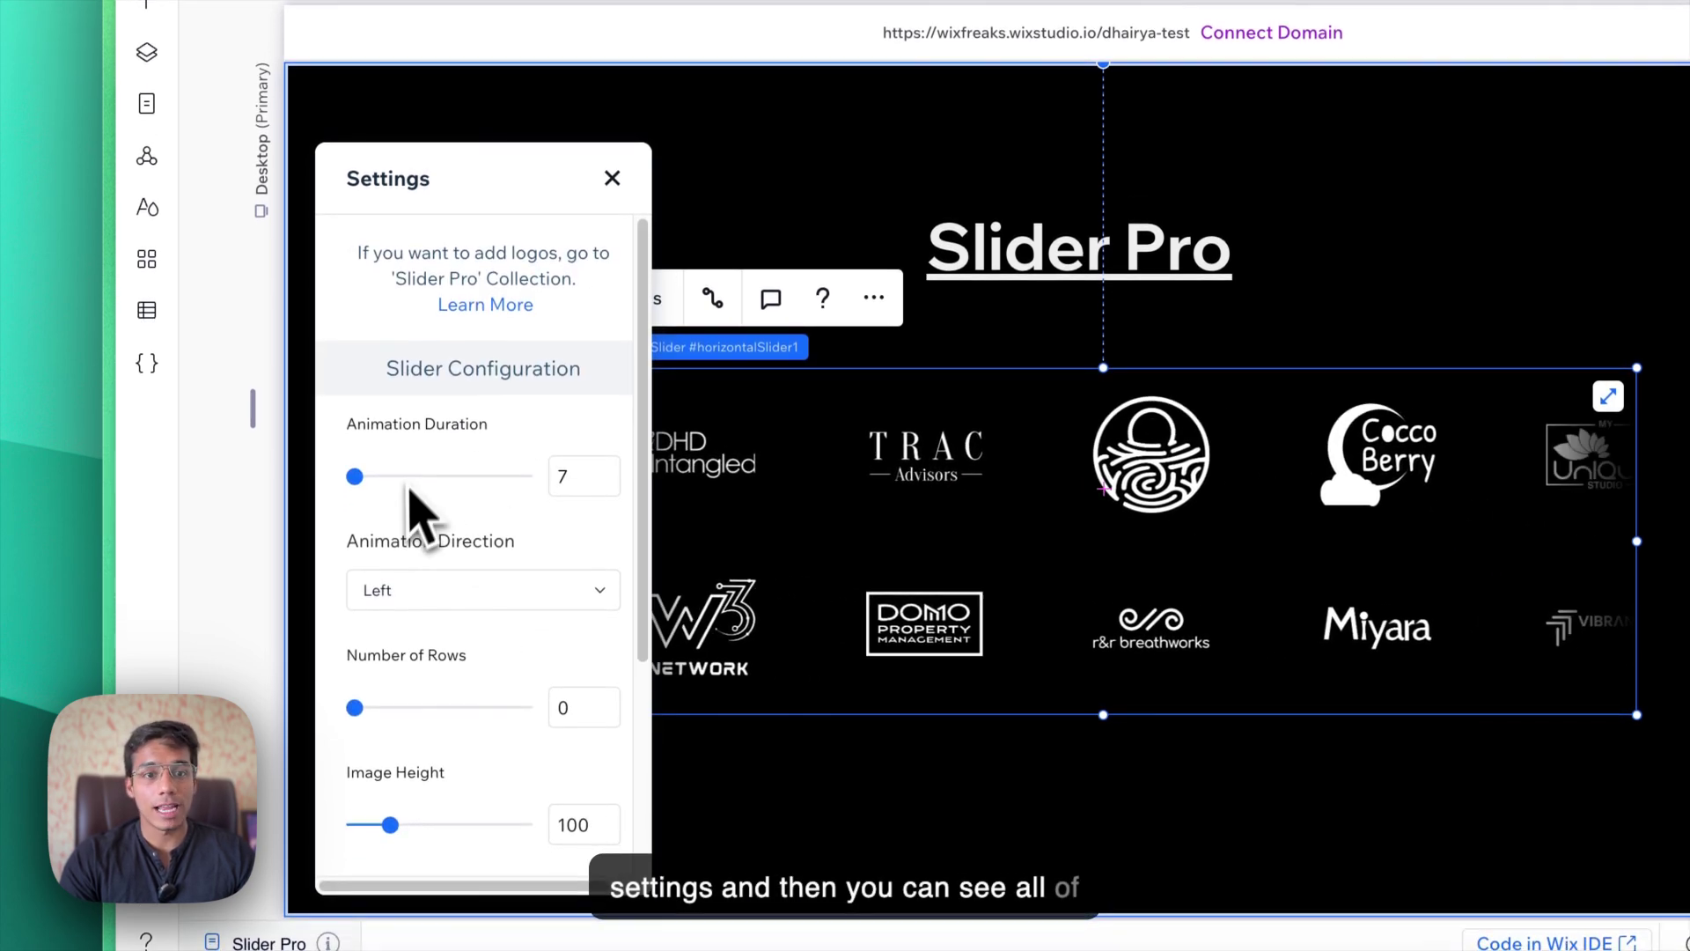
scroll(411, 542, down, 2)
scroll(405, 511, down, 1)
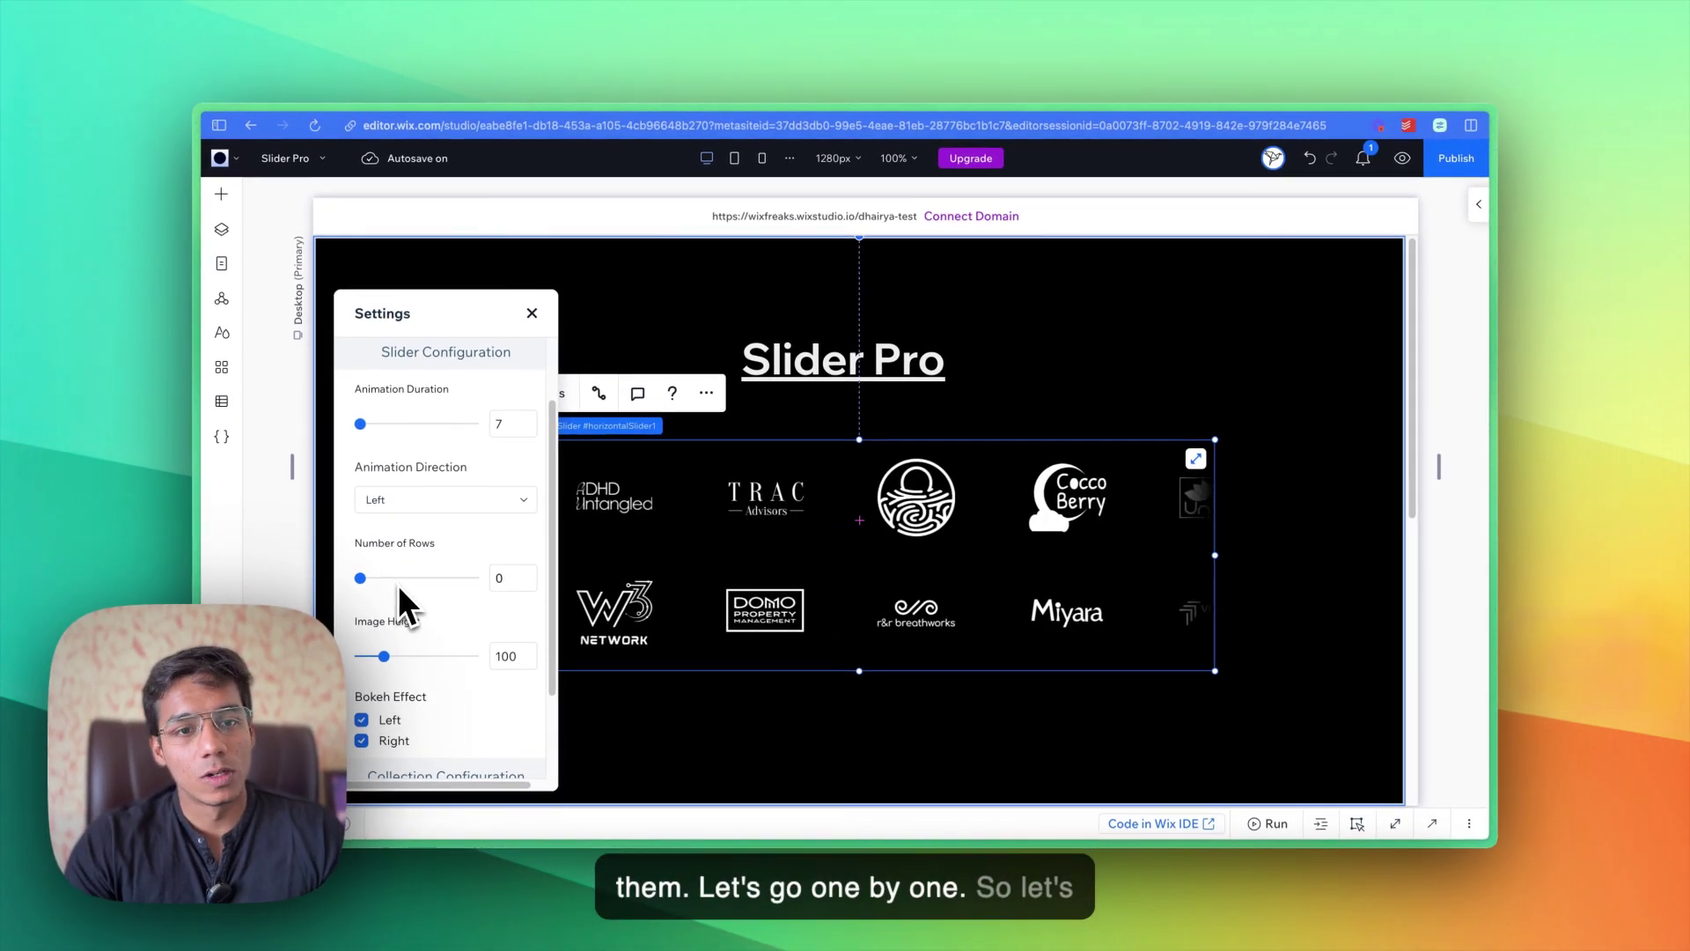
Try Right and Alternate animation directions, then set the direction back to Left.
click(402, 503)
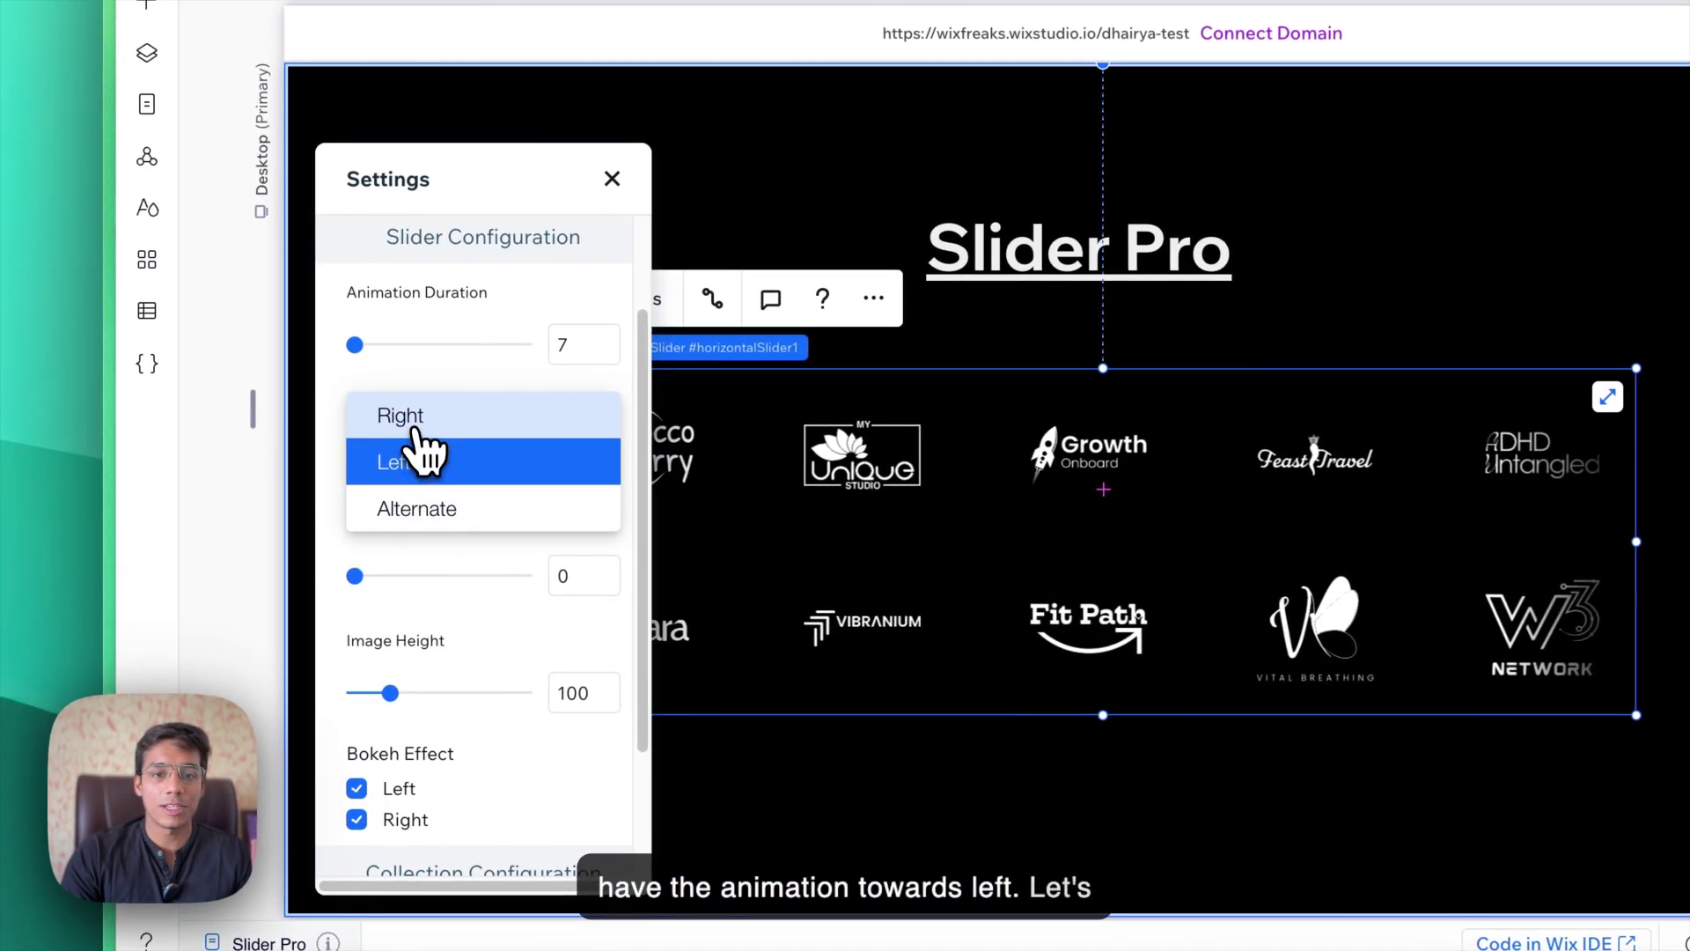
click(415, 428)
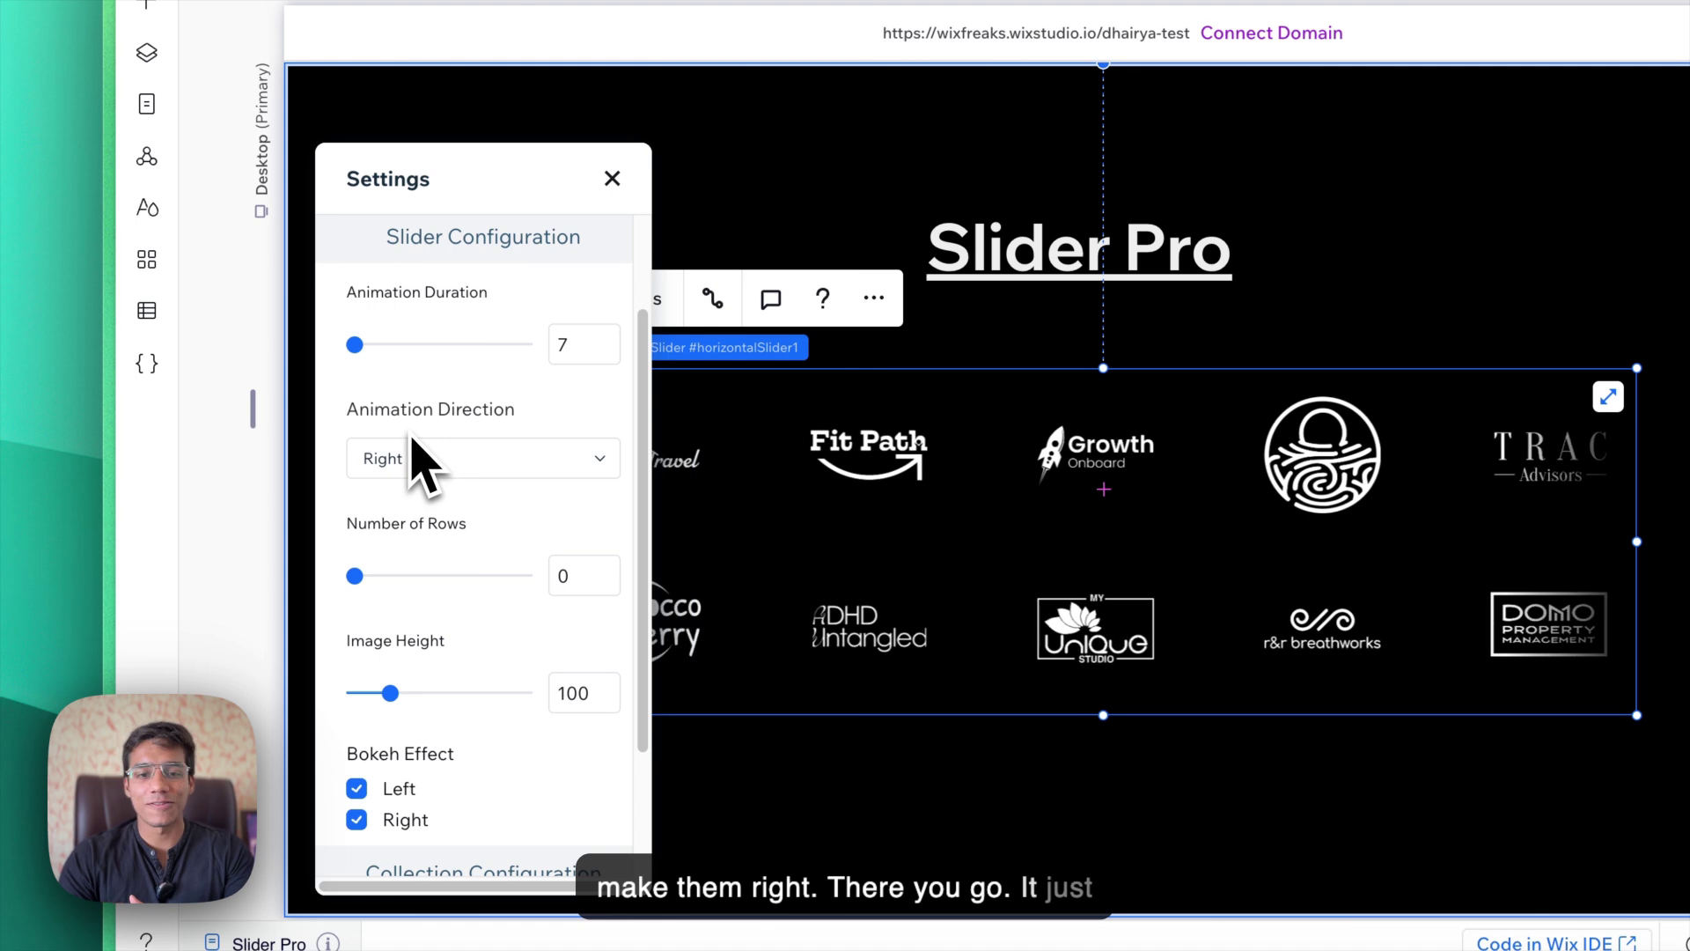
click(412, 459)
click(403, 554)
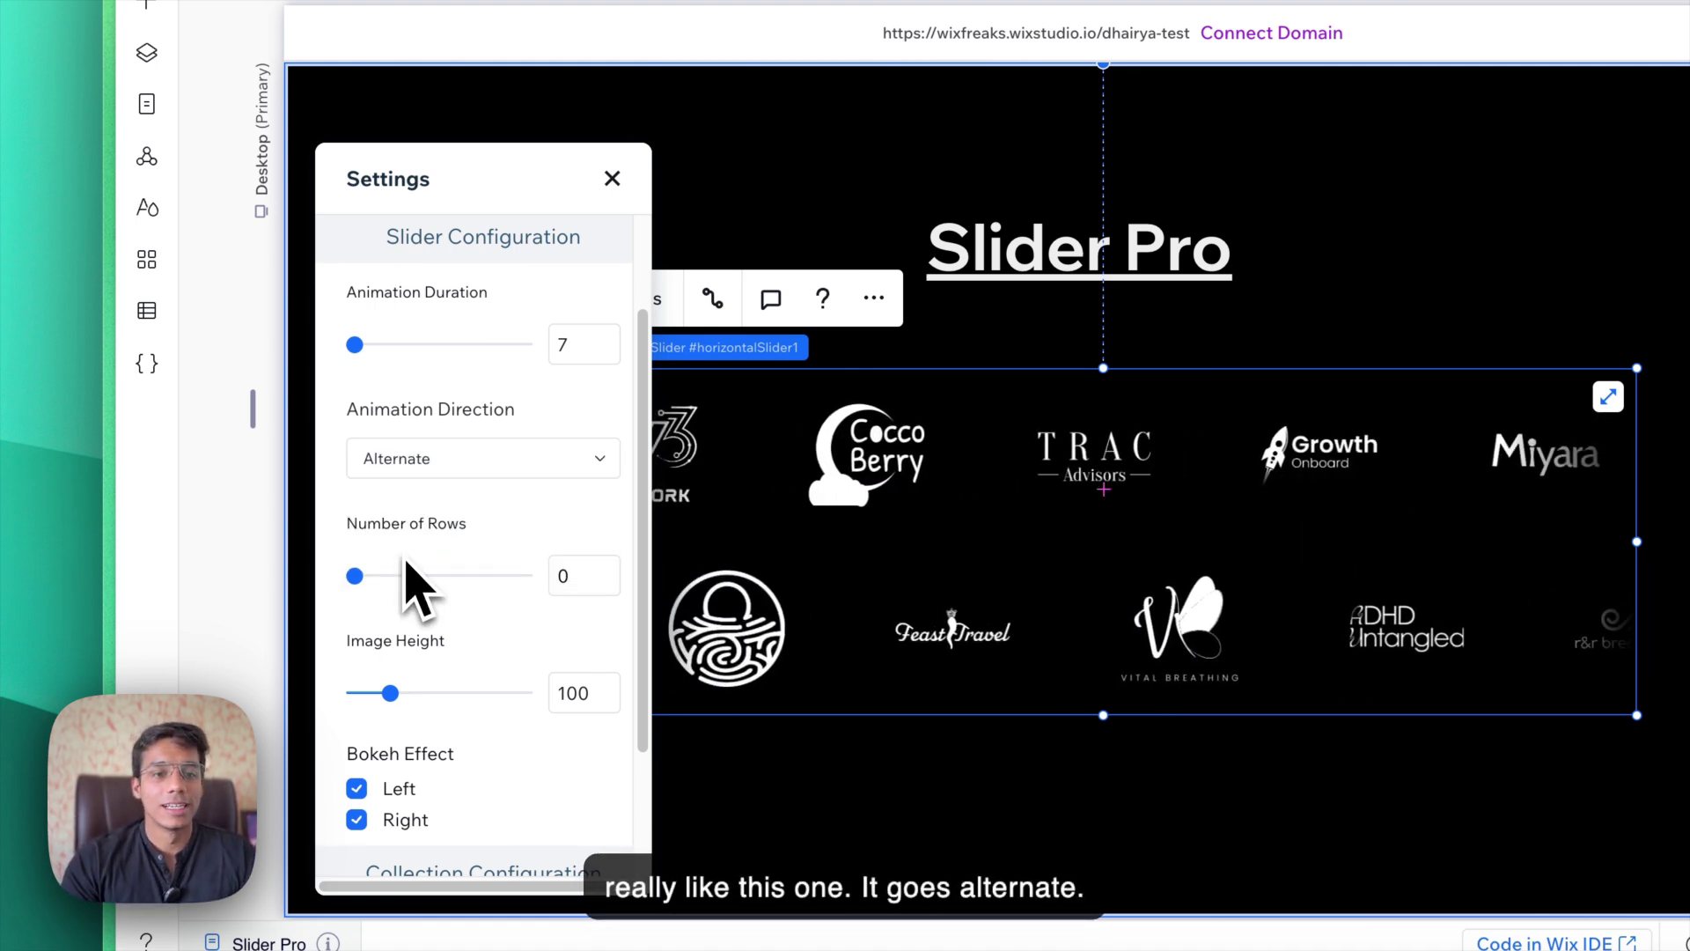
click(415, 474)
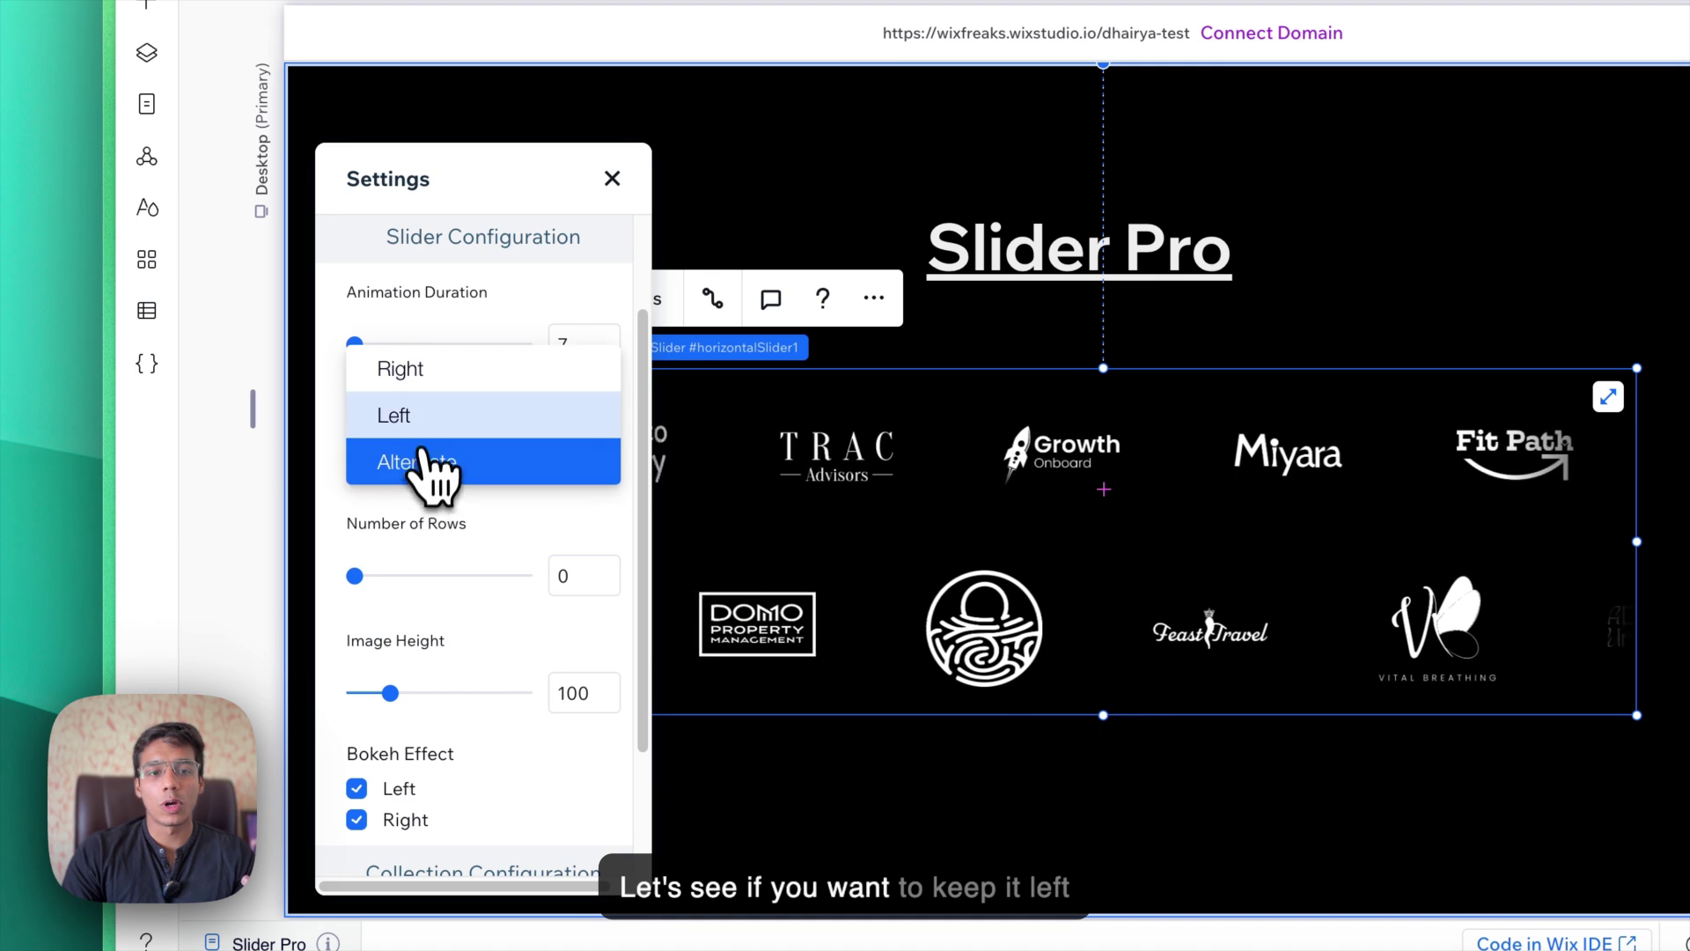
click(425, 420)
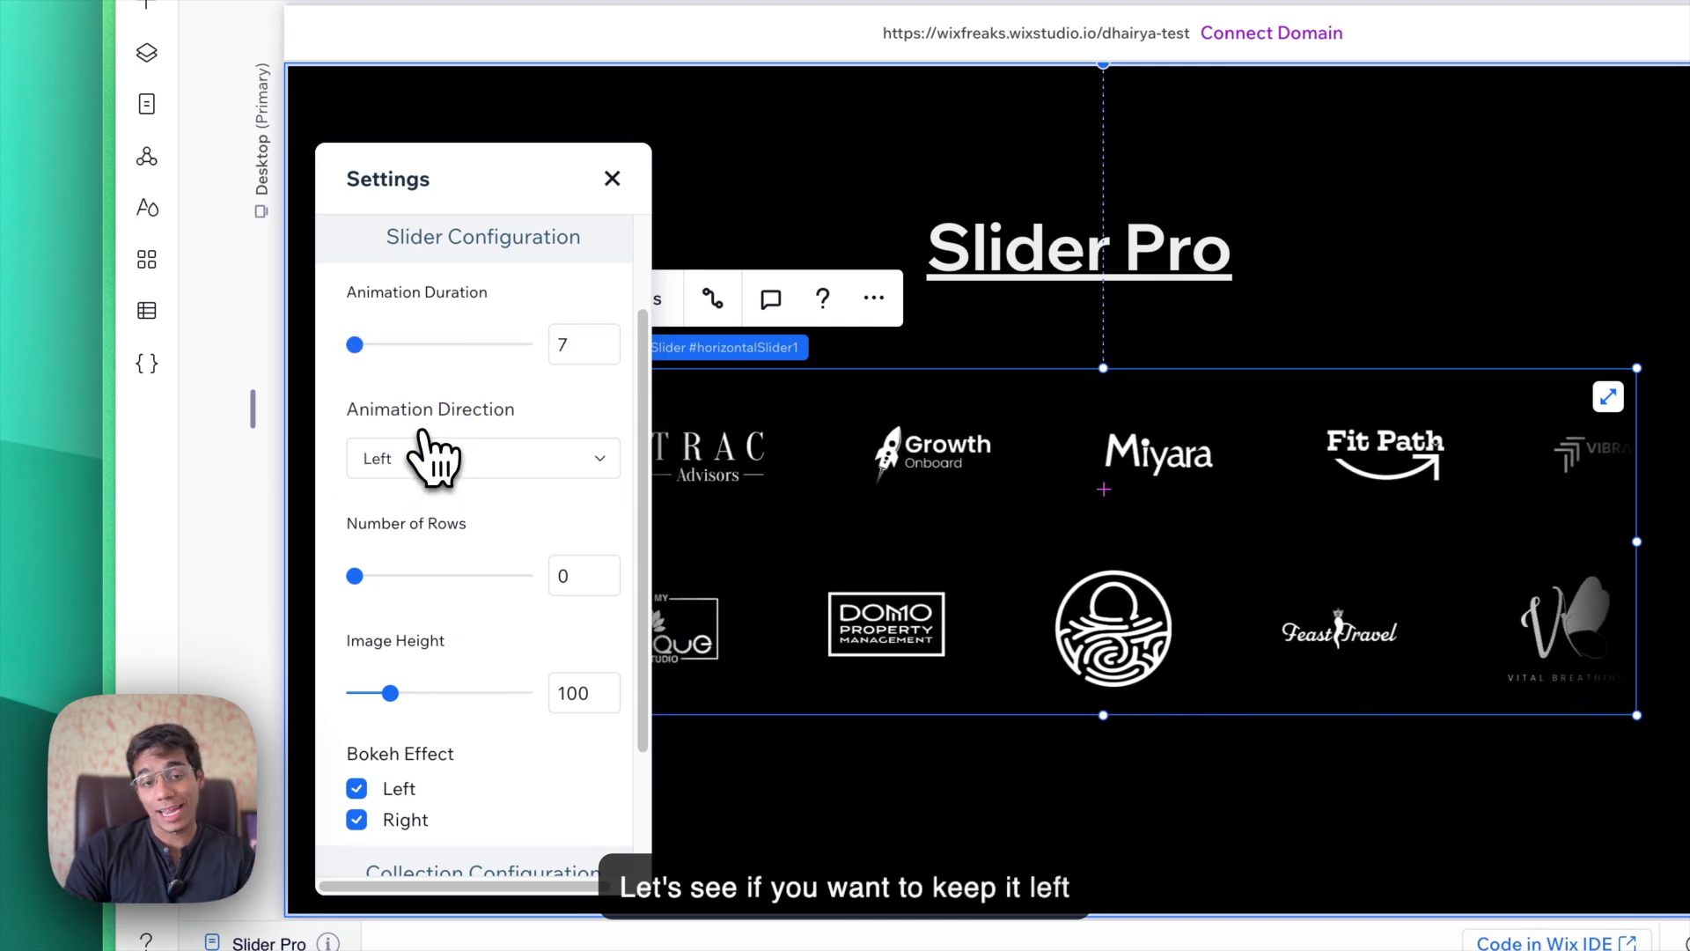
Set Number of Rows to 1 and select the image height field.
click(568, 578)
text(1)
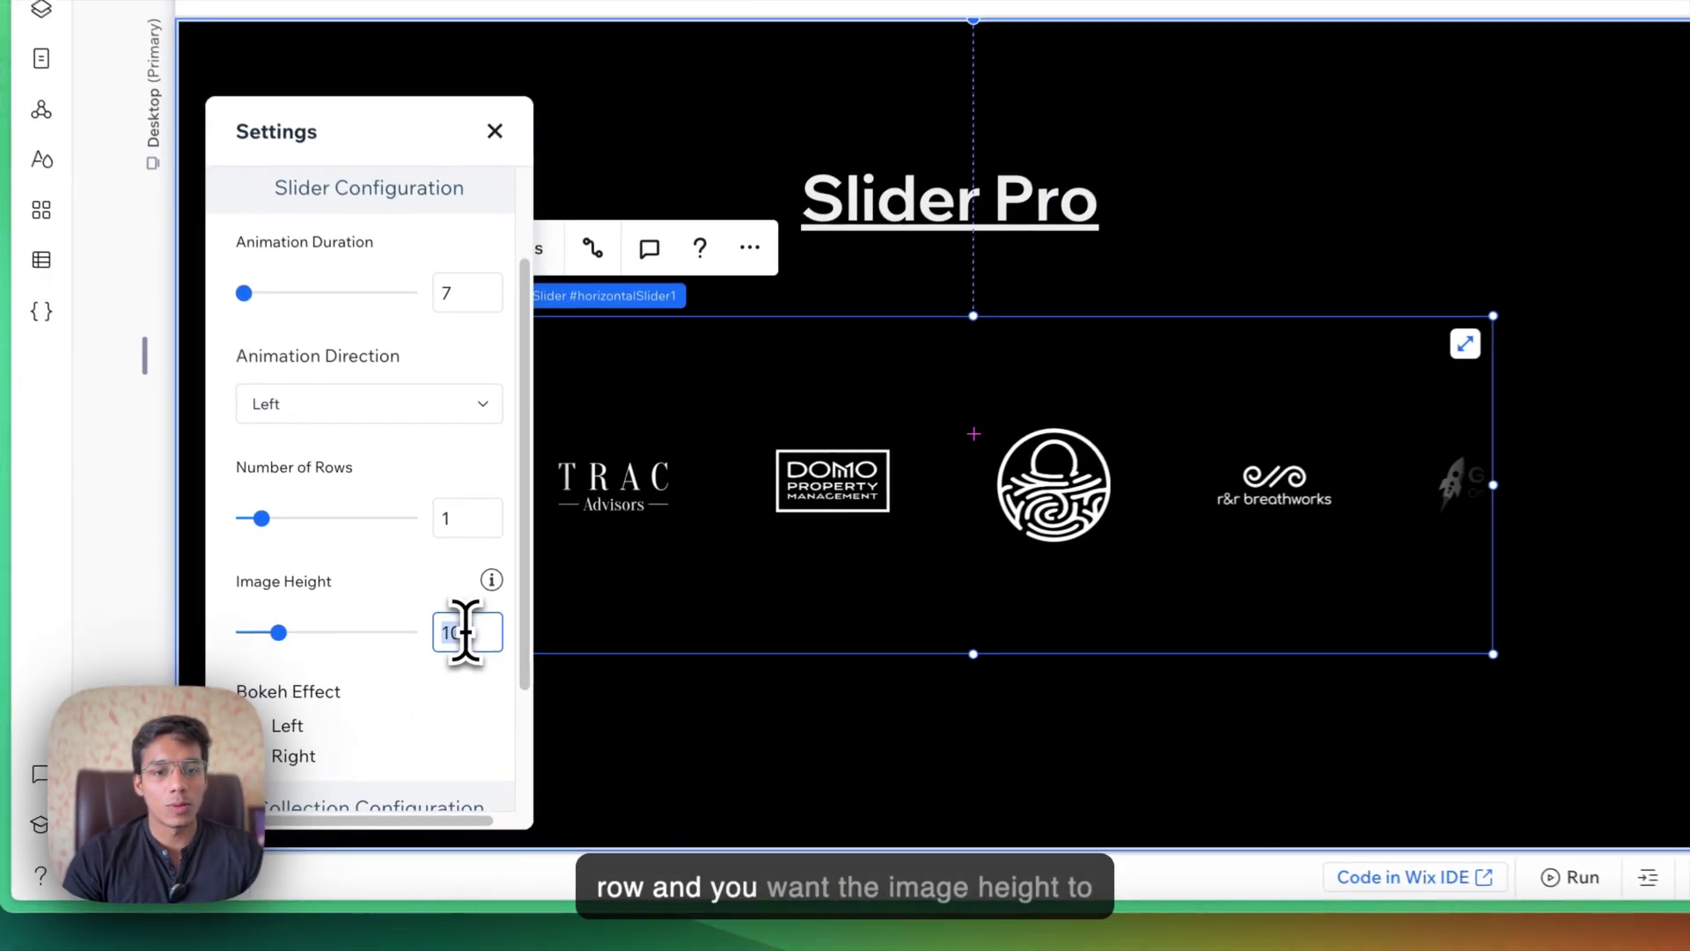
click(512, 657)
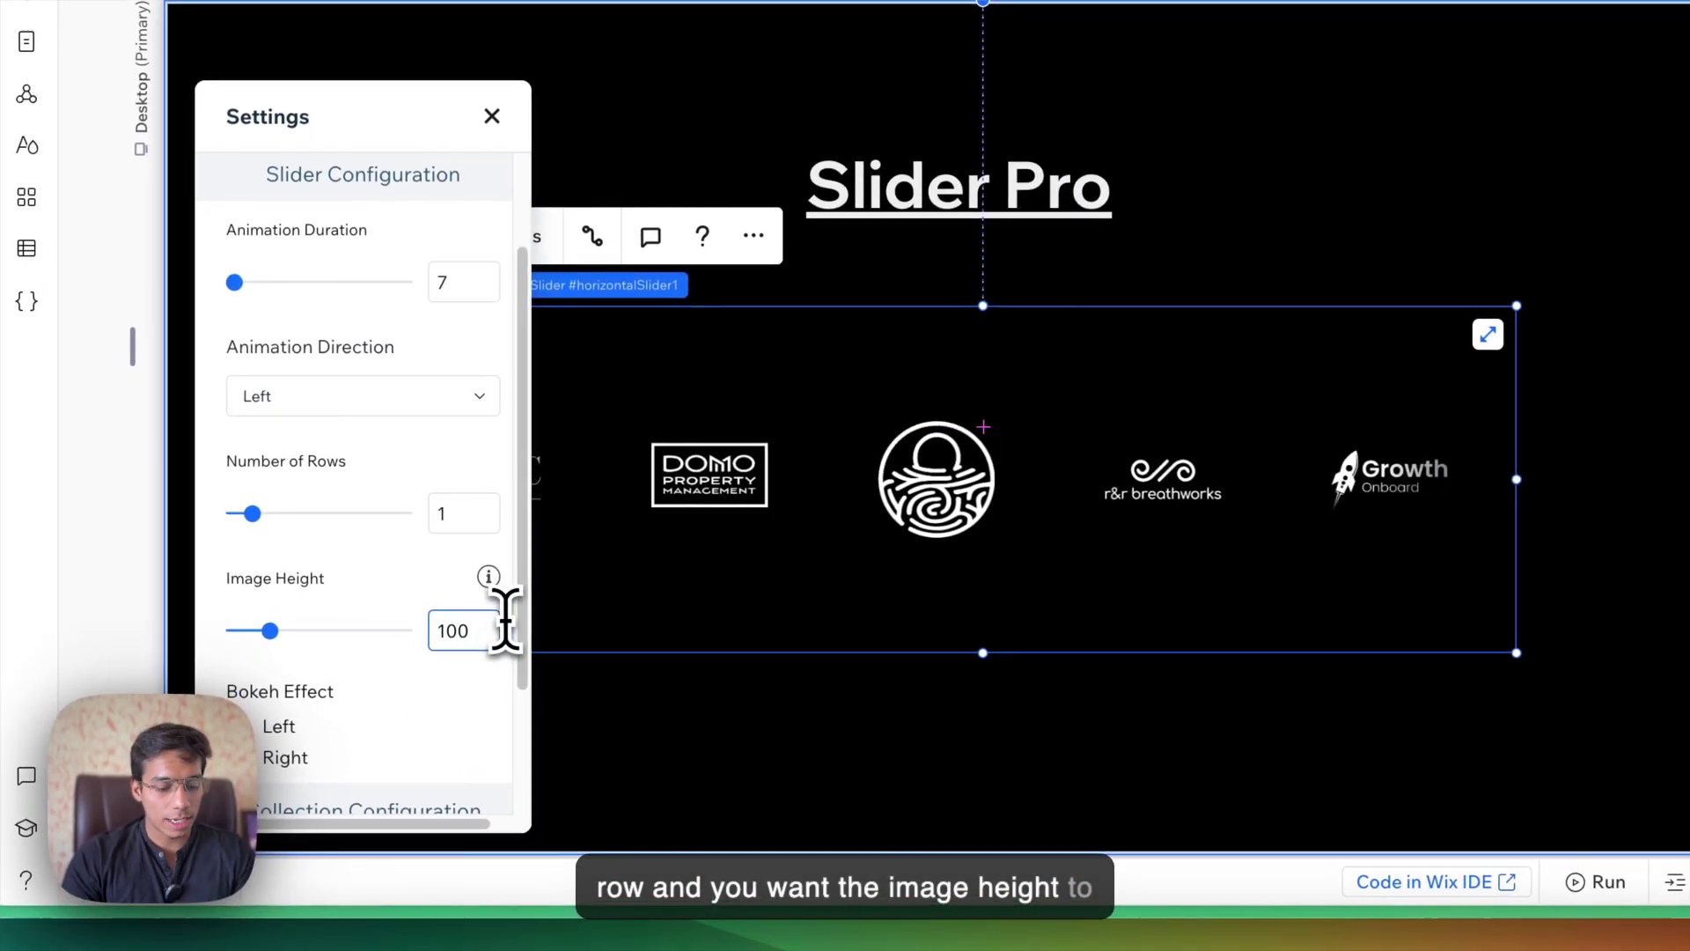
Try logo image heights 120 and 150, then set it back to 100.
key(BackSpace)
text(25)
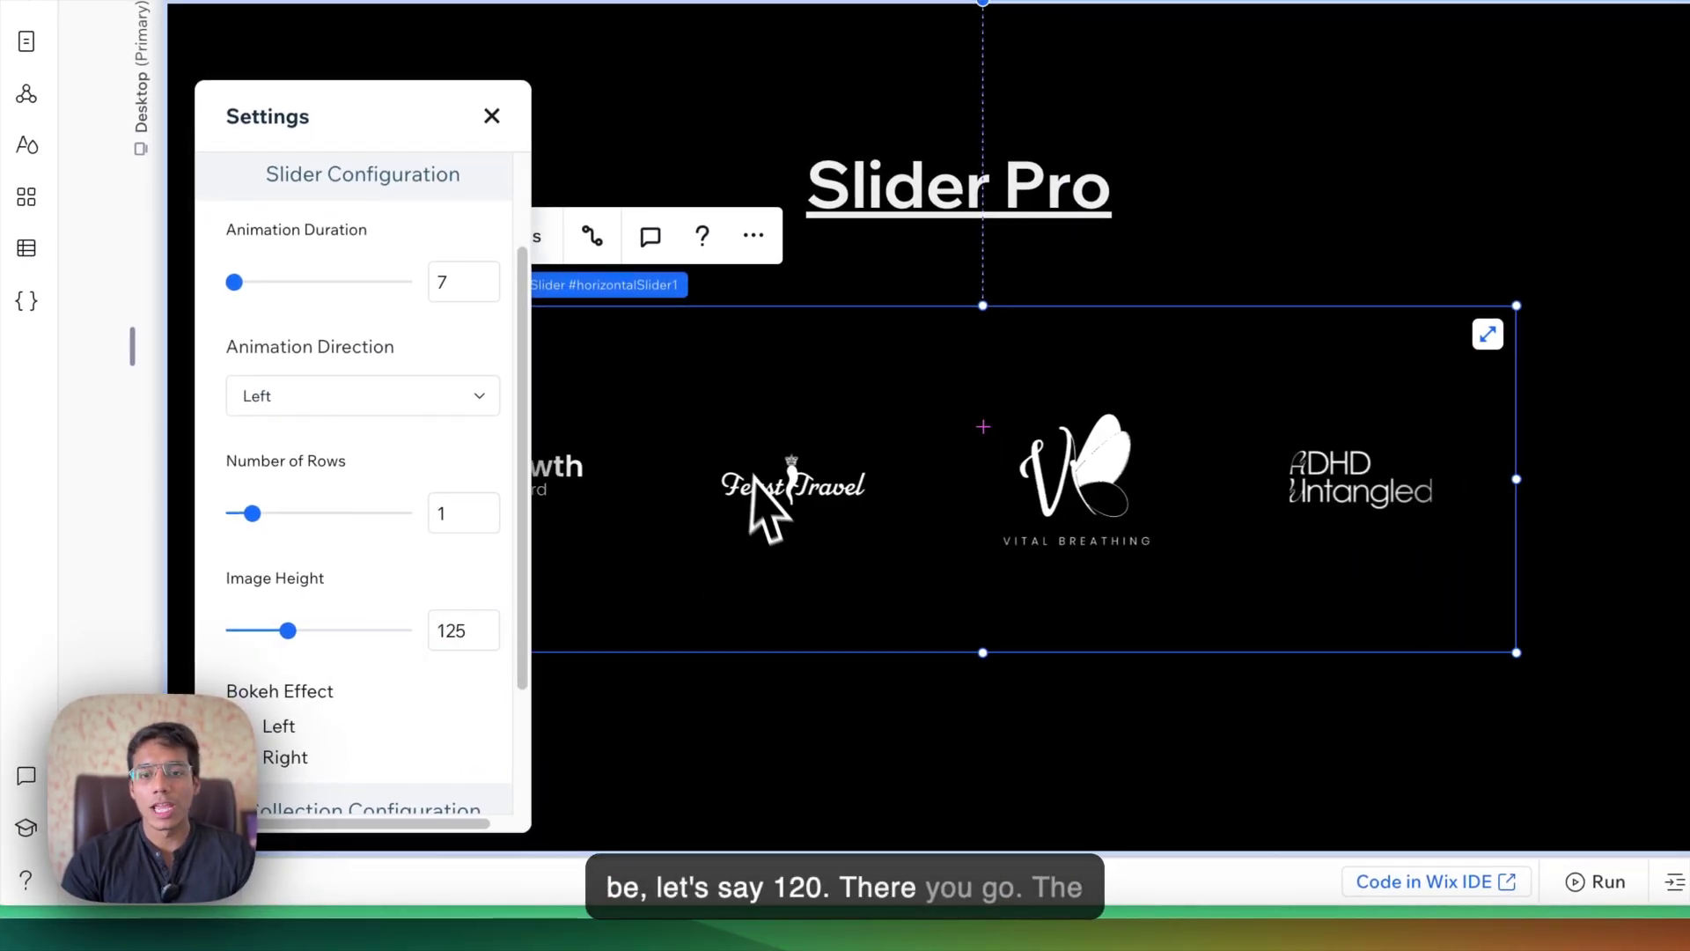
double_click(450, 630)
text(15)
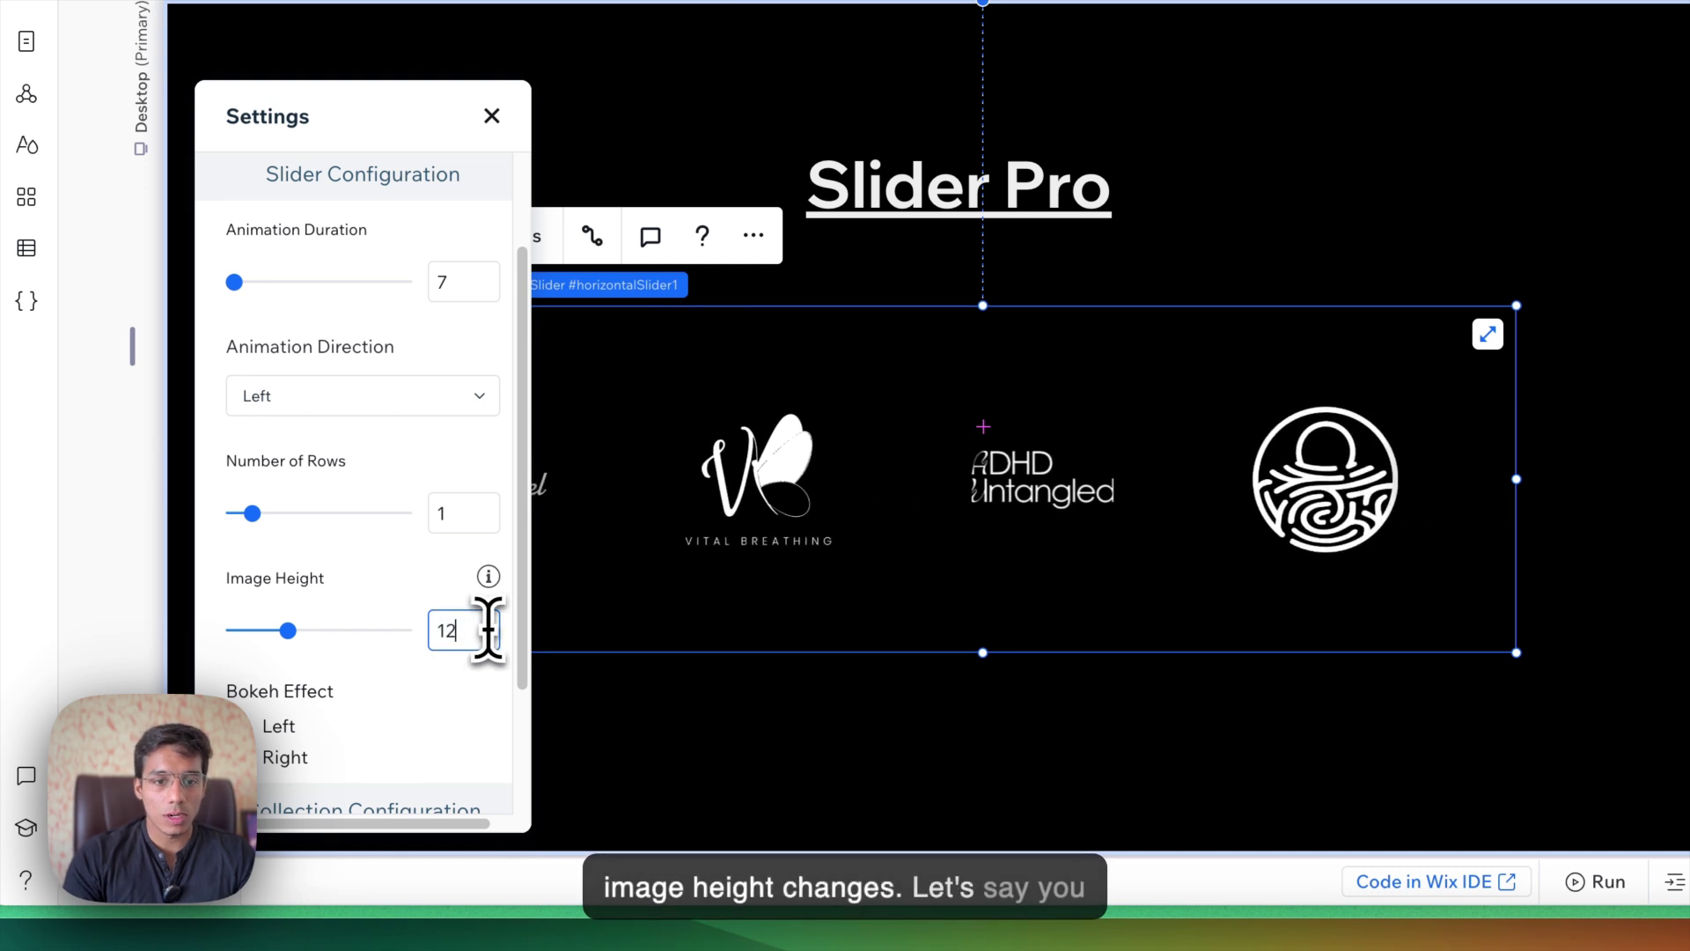
text(0)
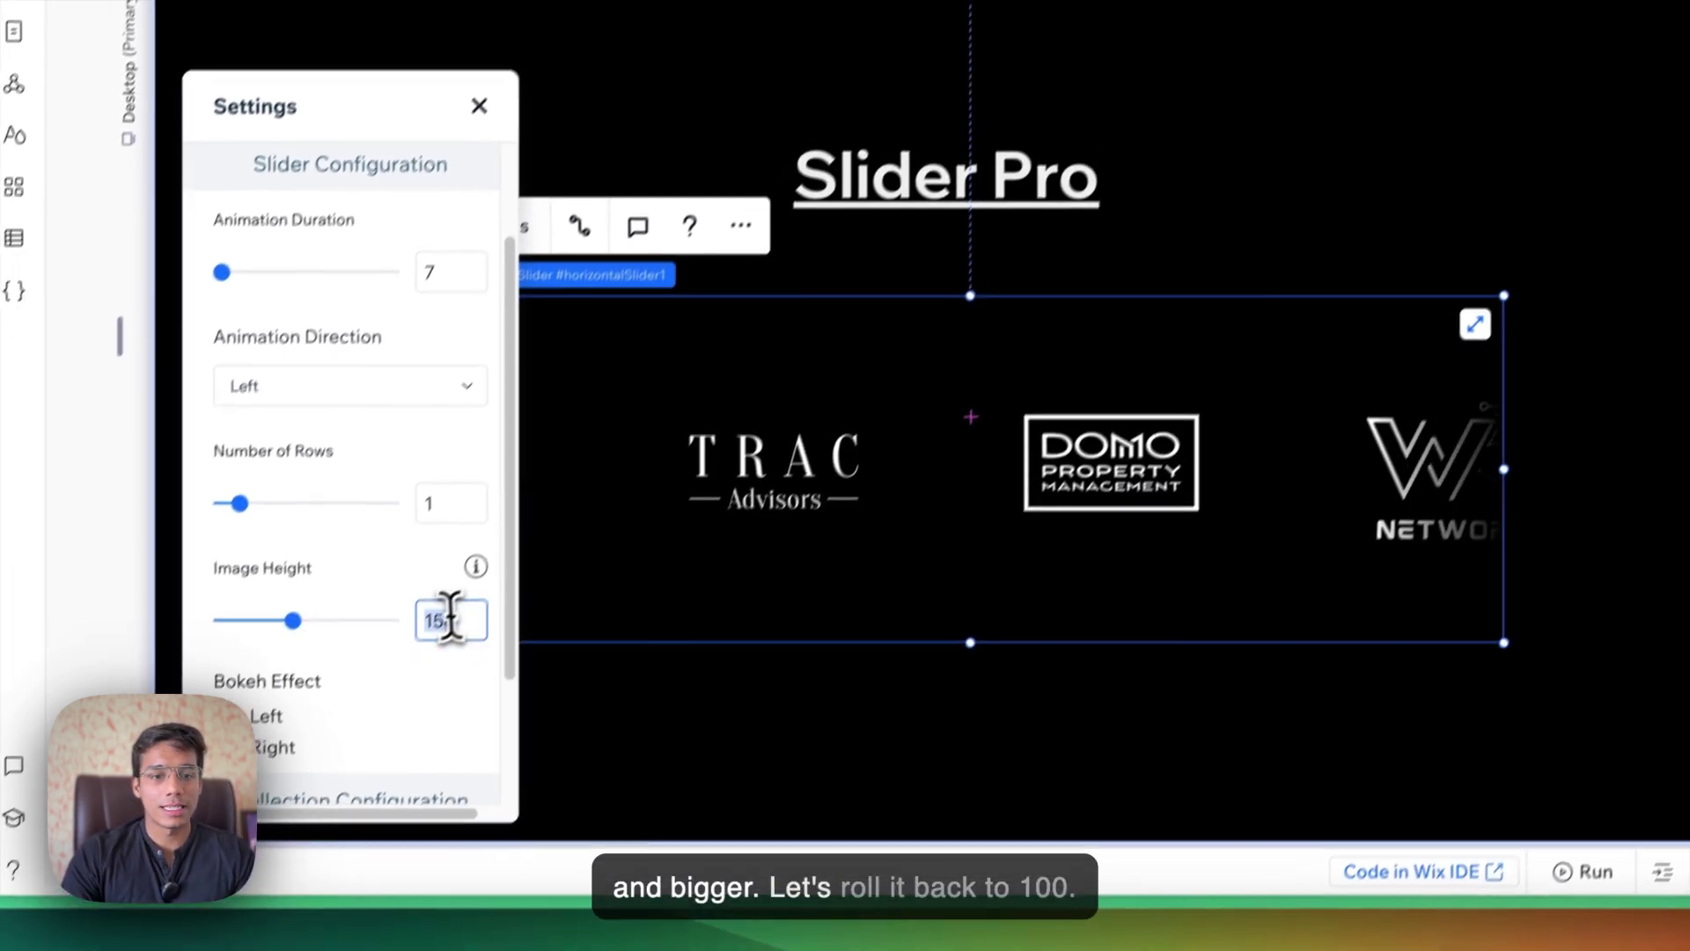
double_click(431, 666)
text(100)
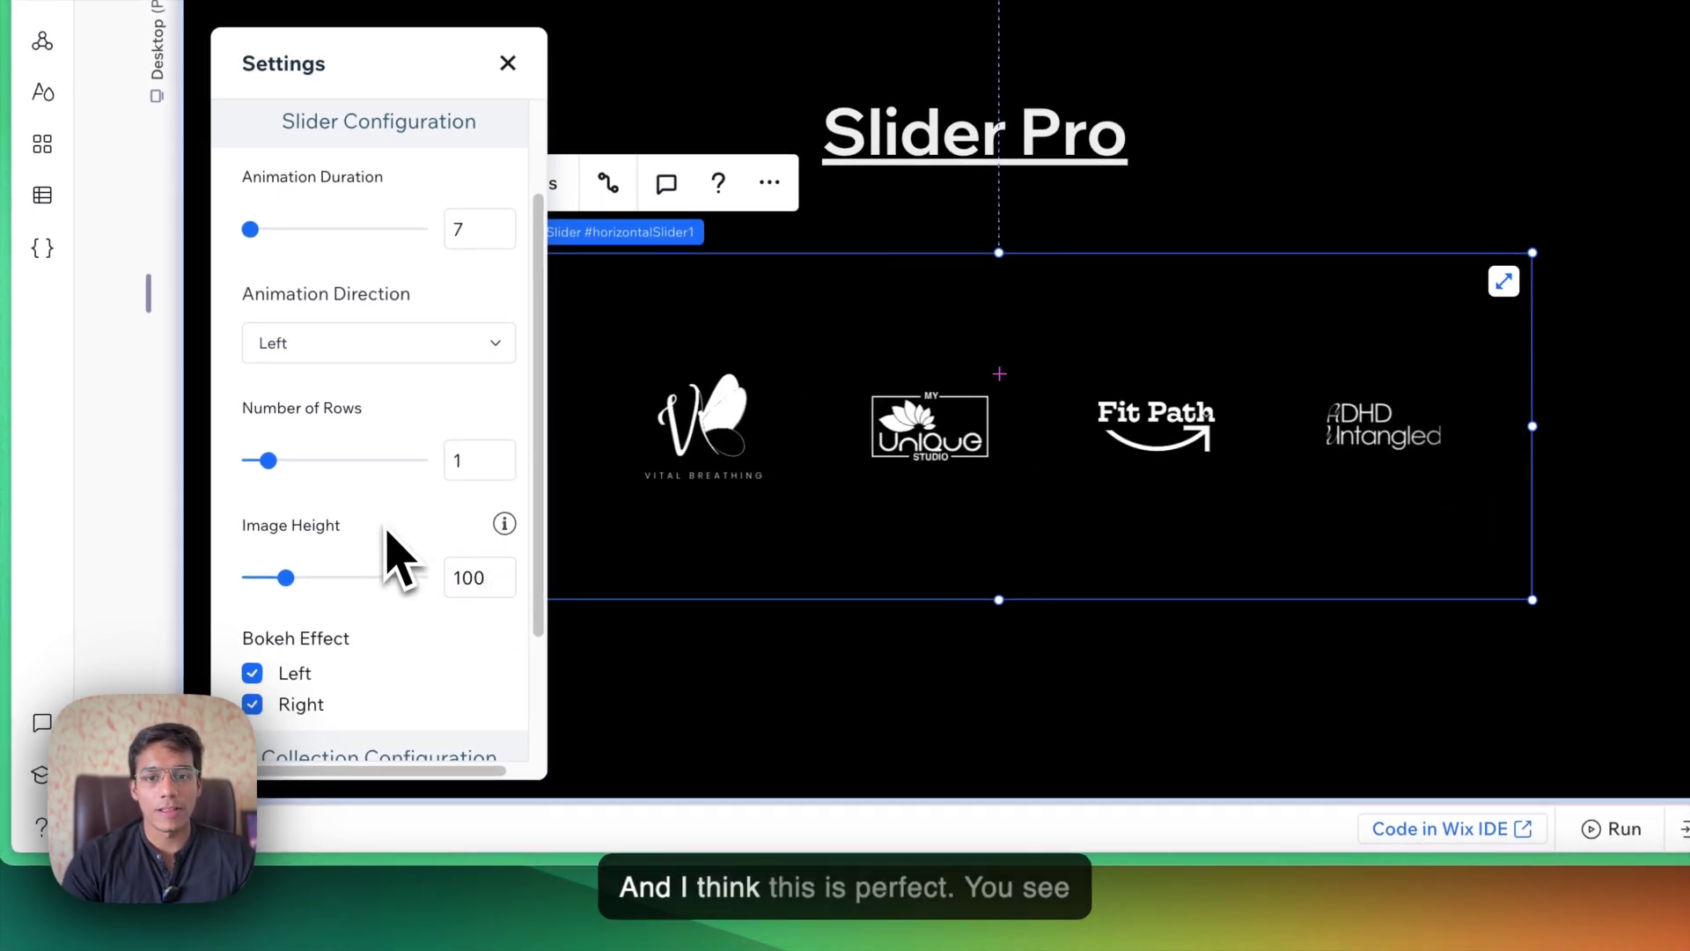
Keep the bokeh fade on both left and right edges and close the slider settings.
scroll(394, 550, down, 3)
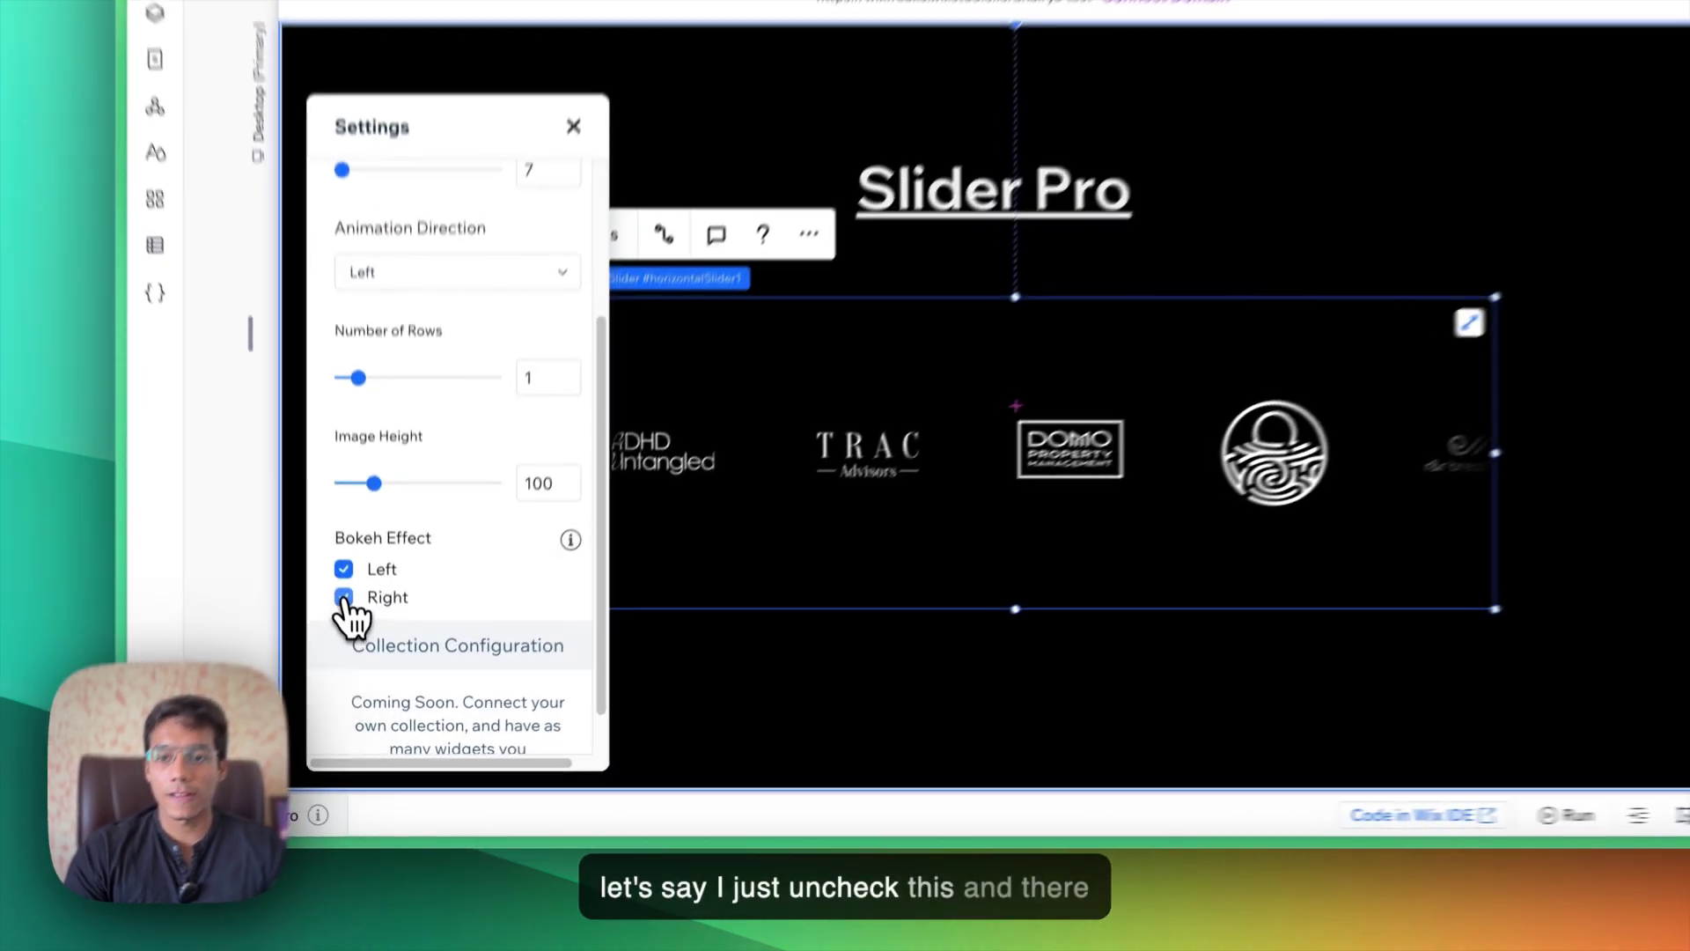
click(362, 663)
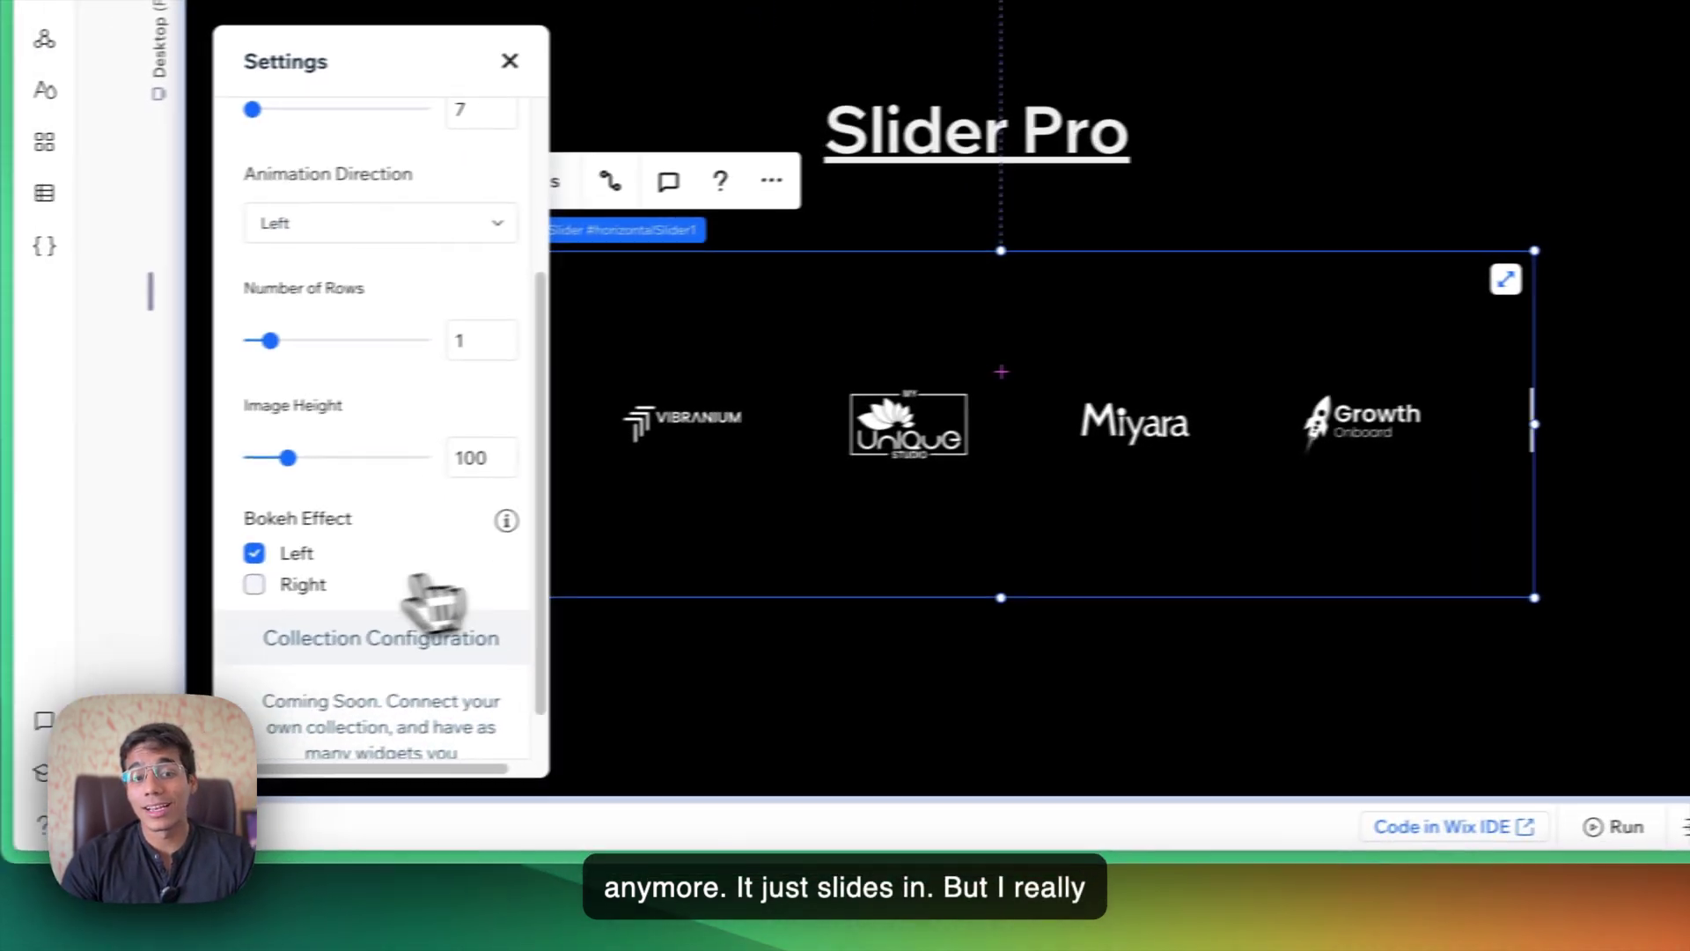
click(55, 608)
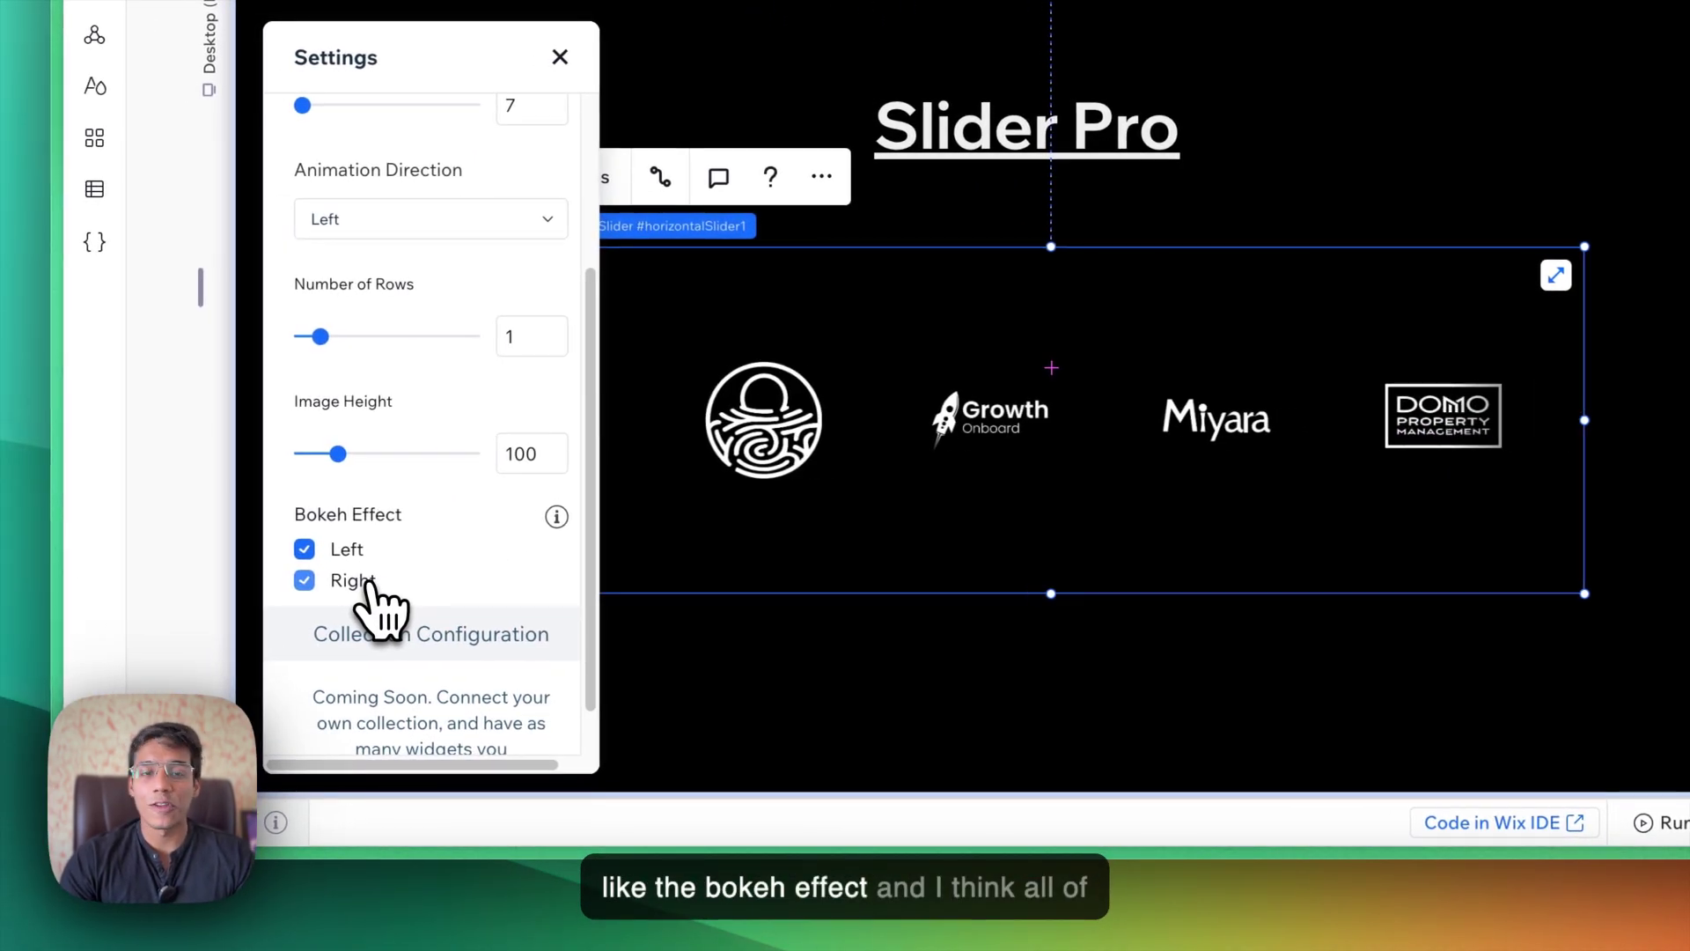
scroll(466, 585, down, 1)
scroll(471, 616, up, 5)
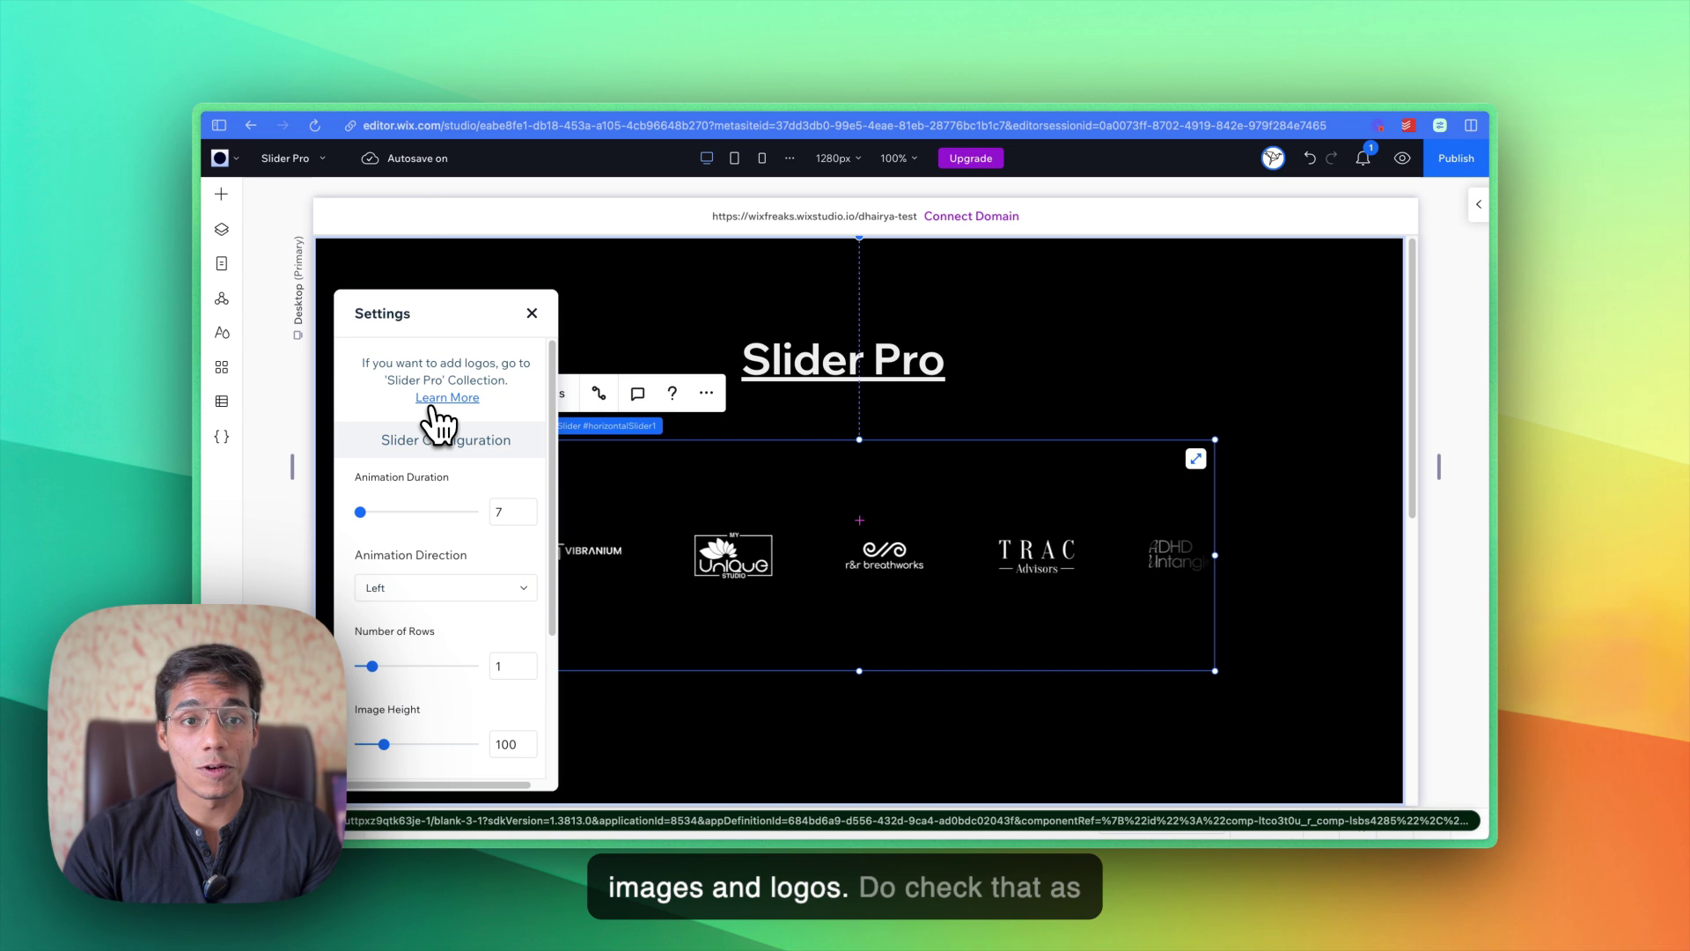
scroll(467, 546, down, 5)
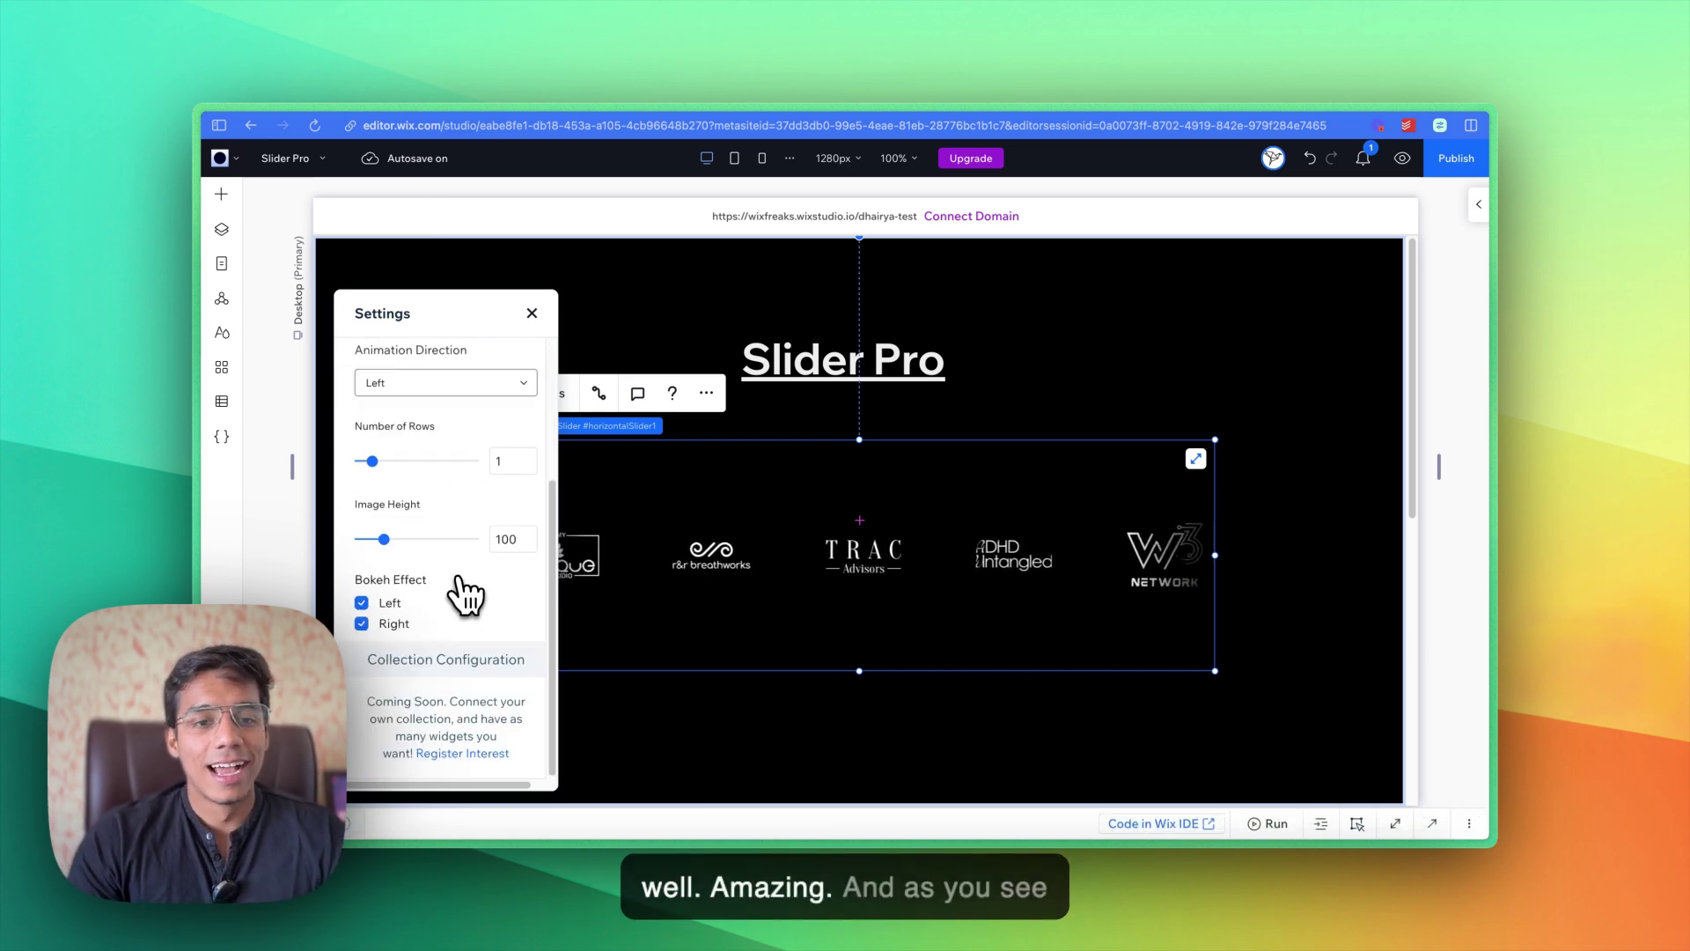
scroll(468, 596, up, 5)
scroll(493, 554, down, 5)
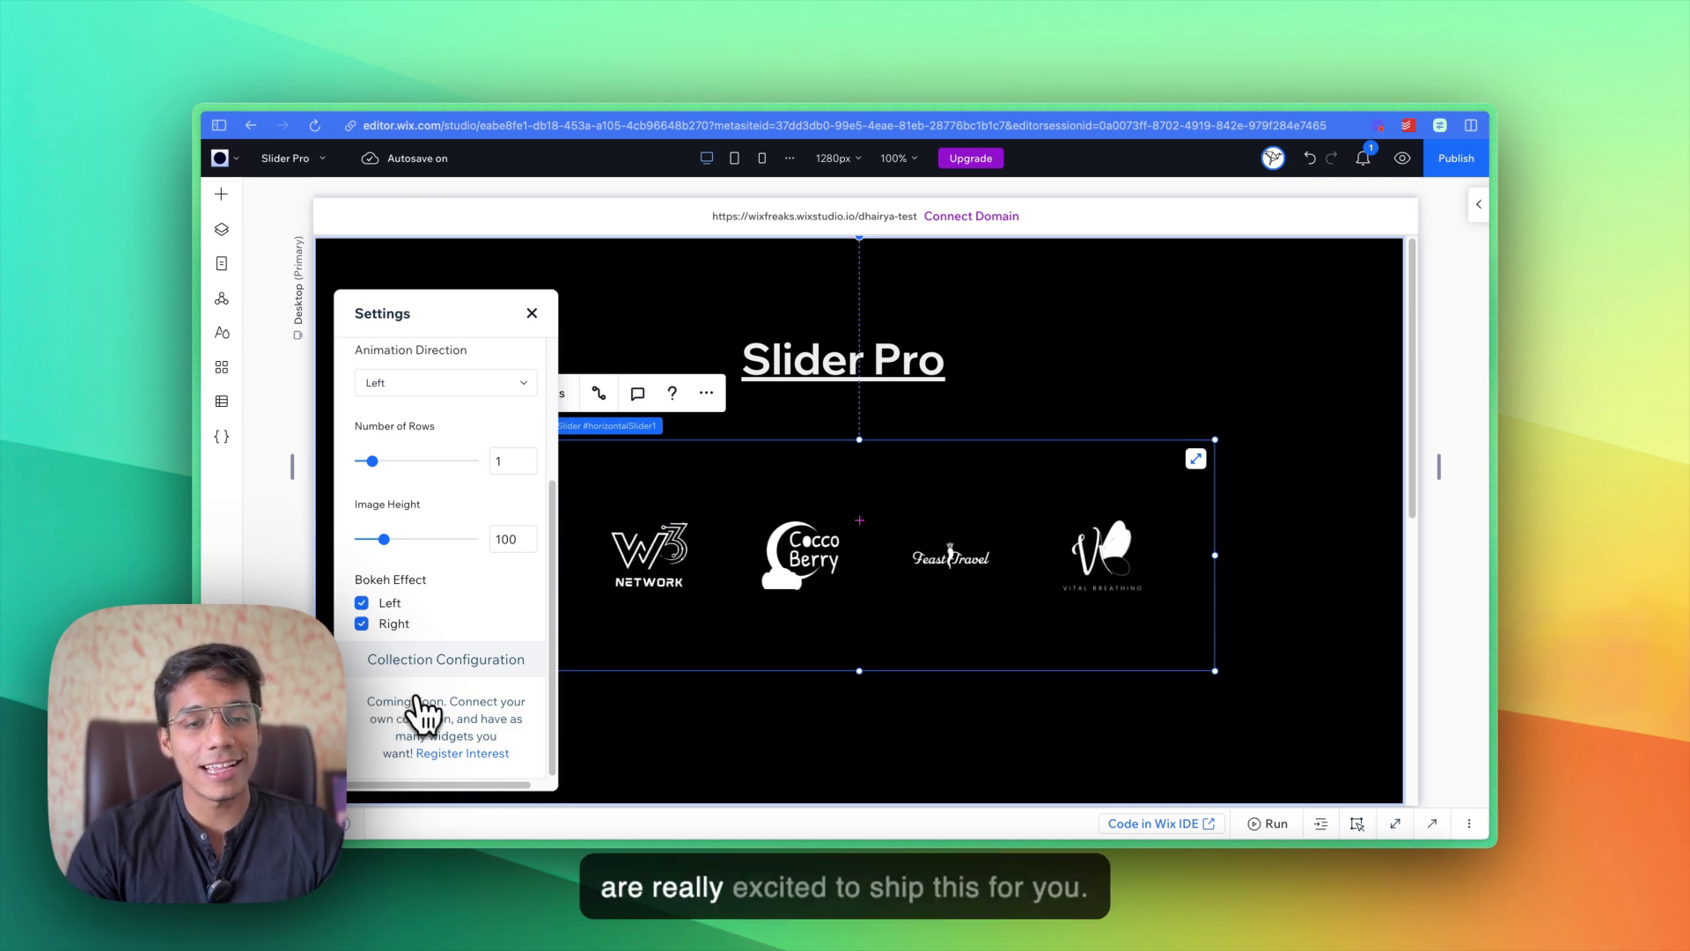
scroll(445, 717, up, 3)
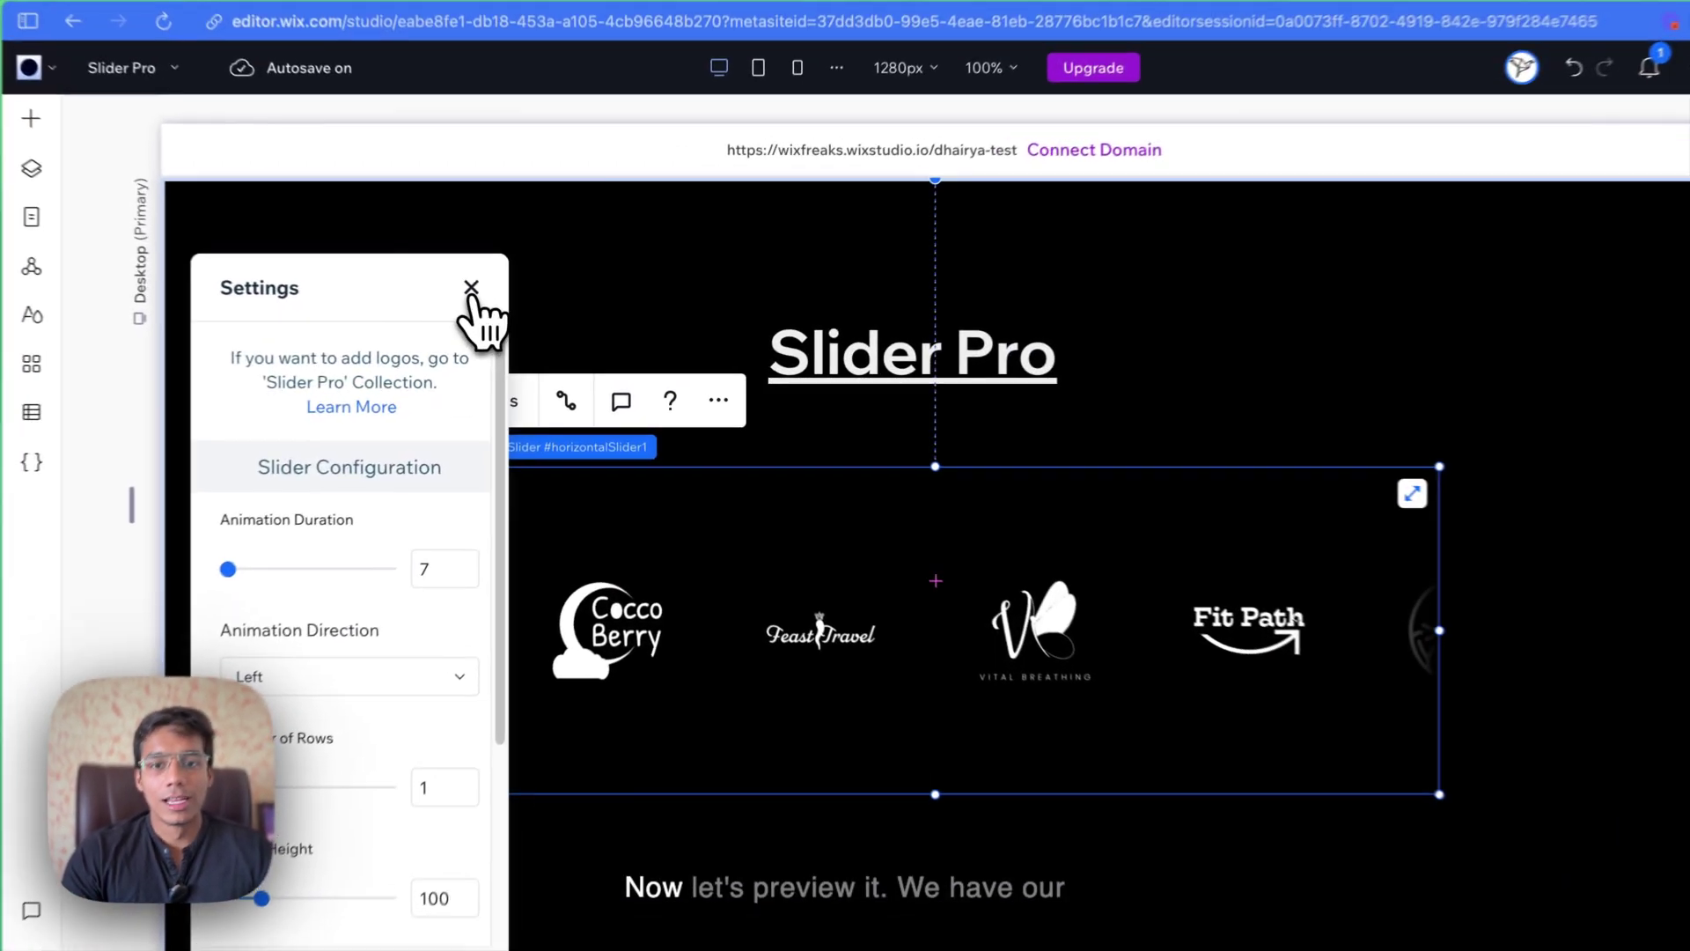
click(532, 313)
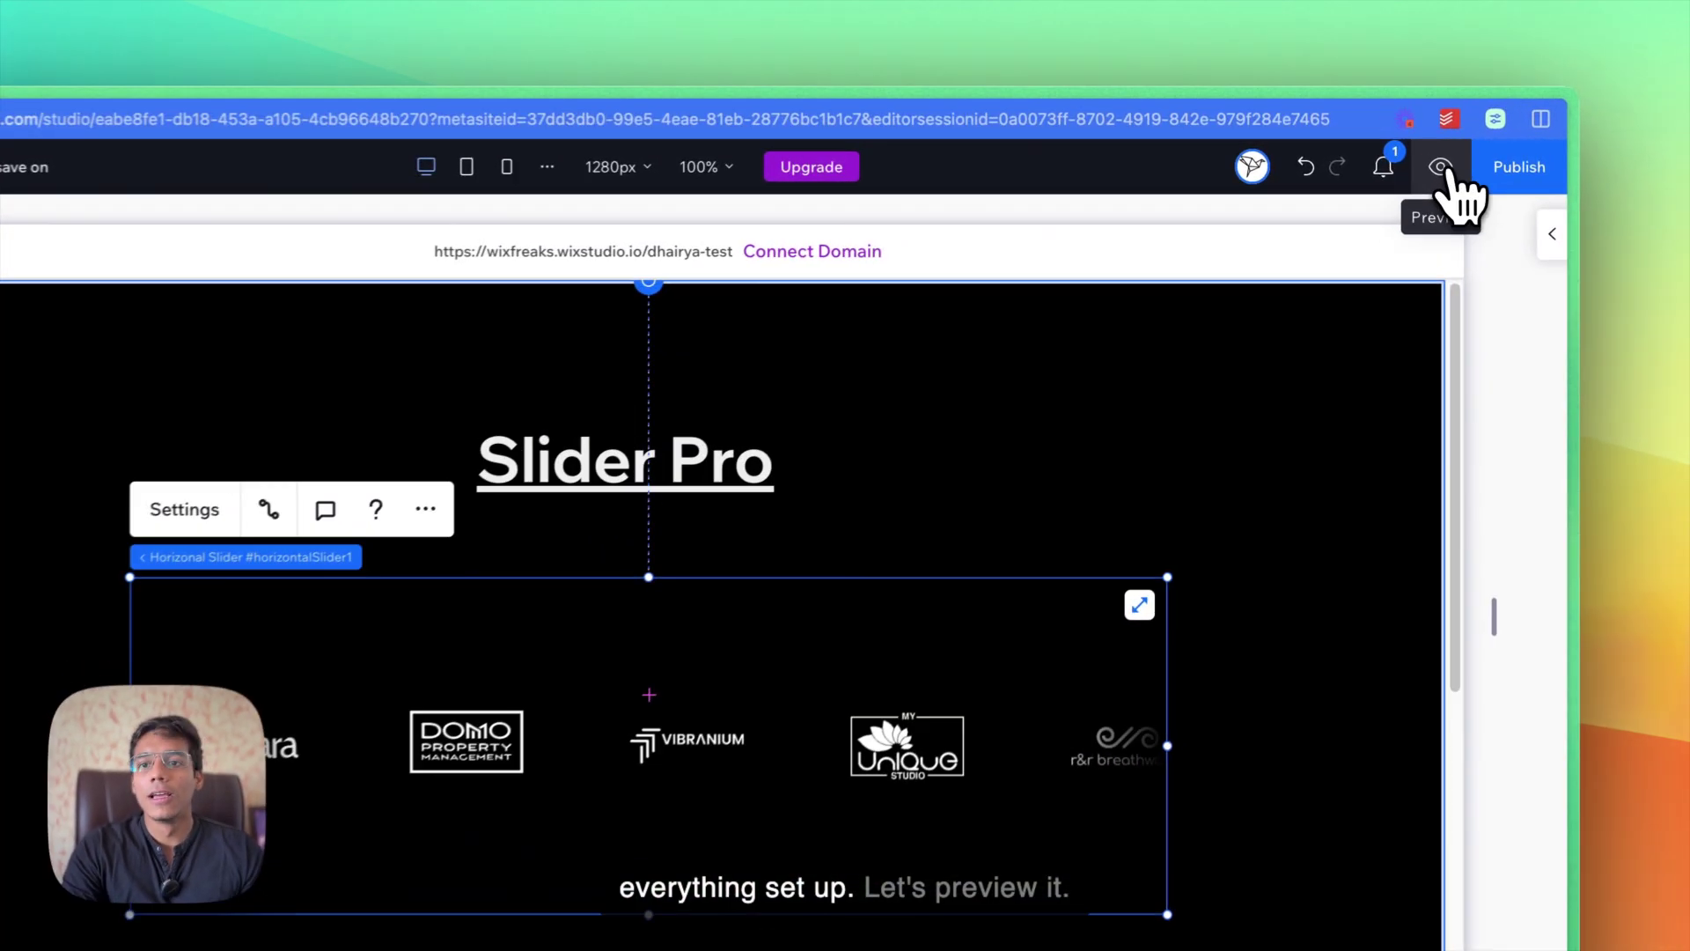
Preview the page with the single-row logo slider scrolling left under the title.
click(1405, 160)
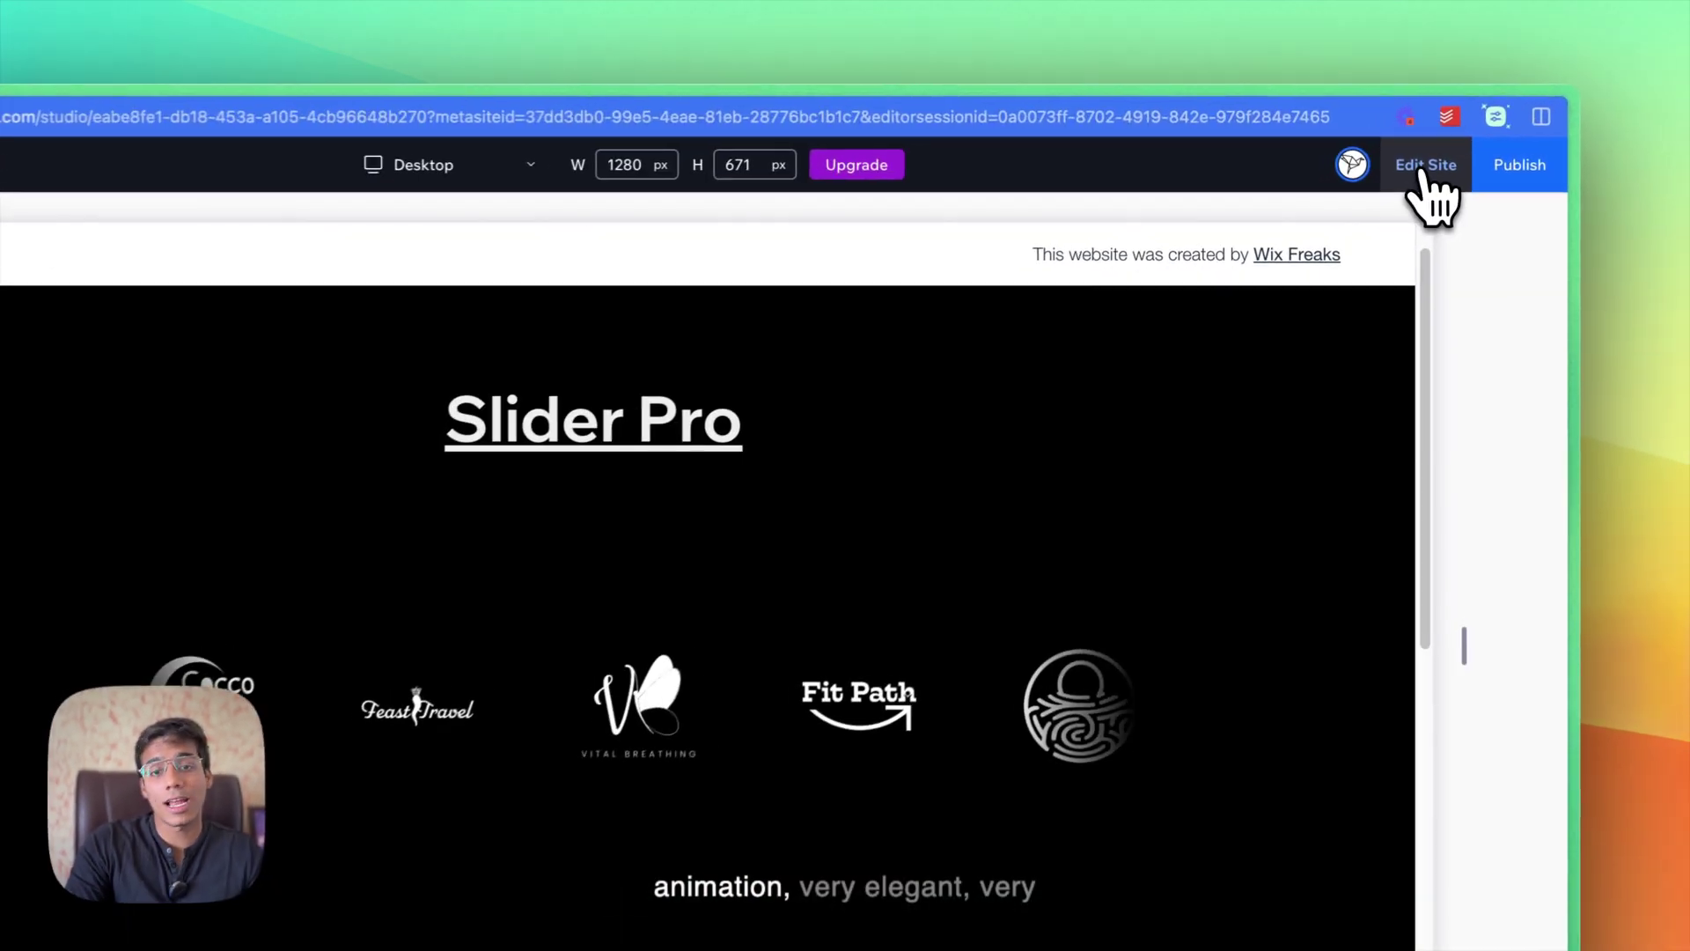
Back in the editor, try grey and navy slider backgrounds, then restore black.
click(1420, 169)
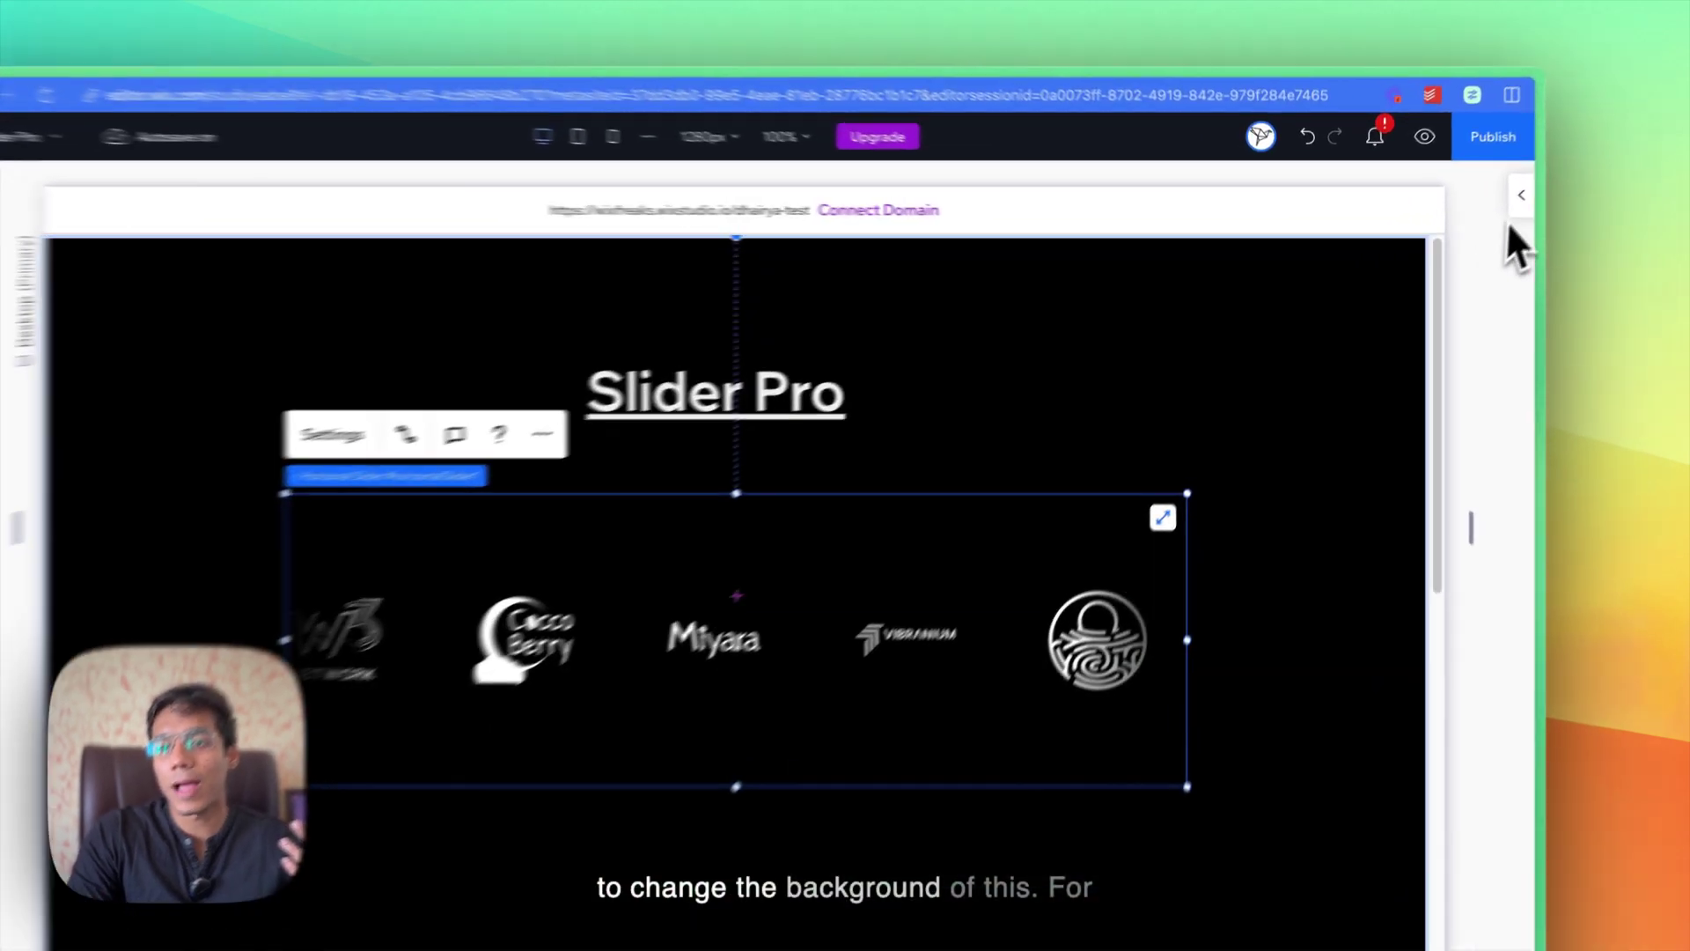
click(1479, 204)
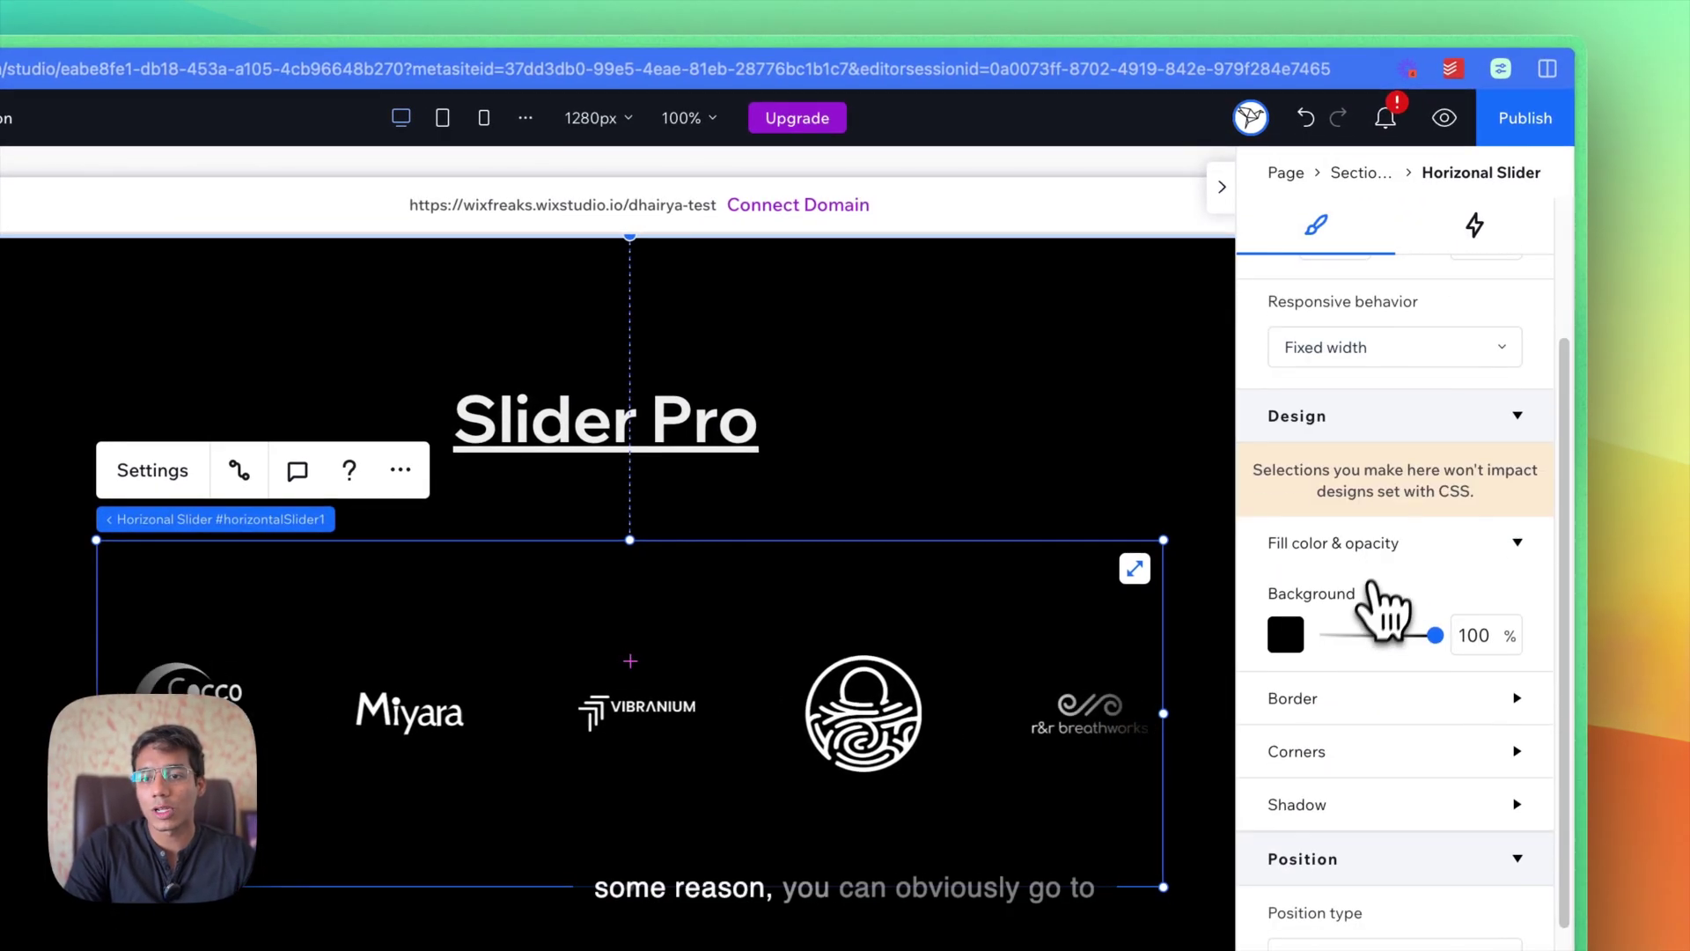
click(1290, 639)
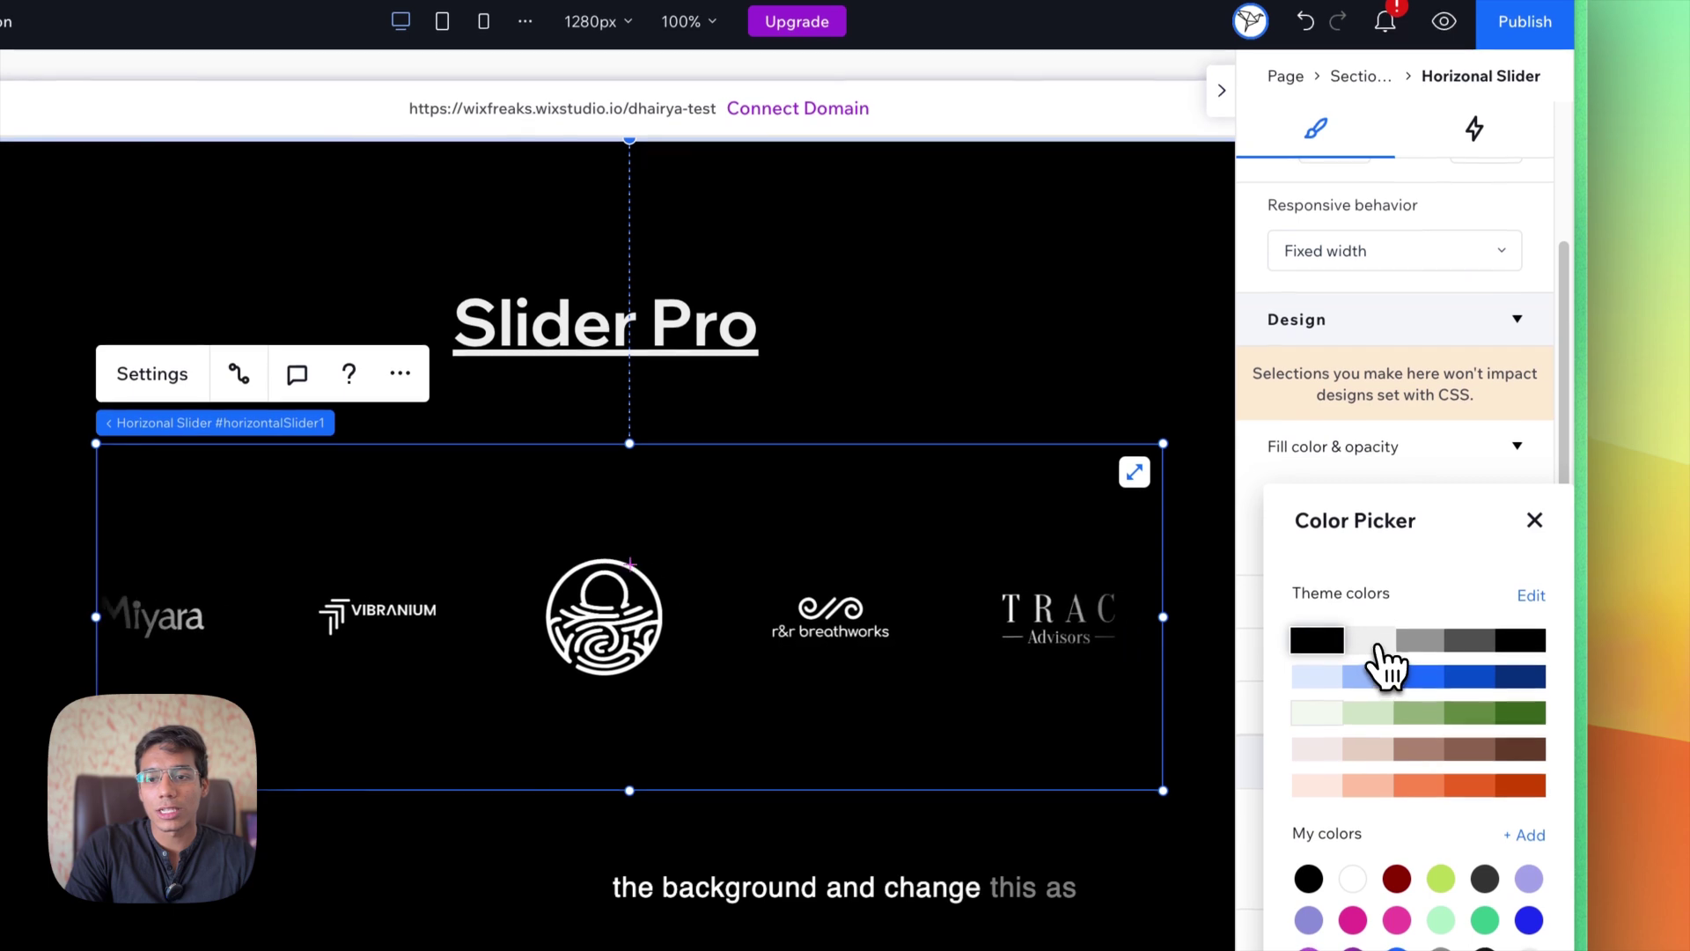
click(1374, 642)
click(1337, 643)
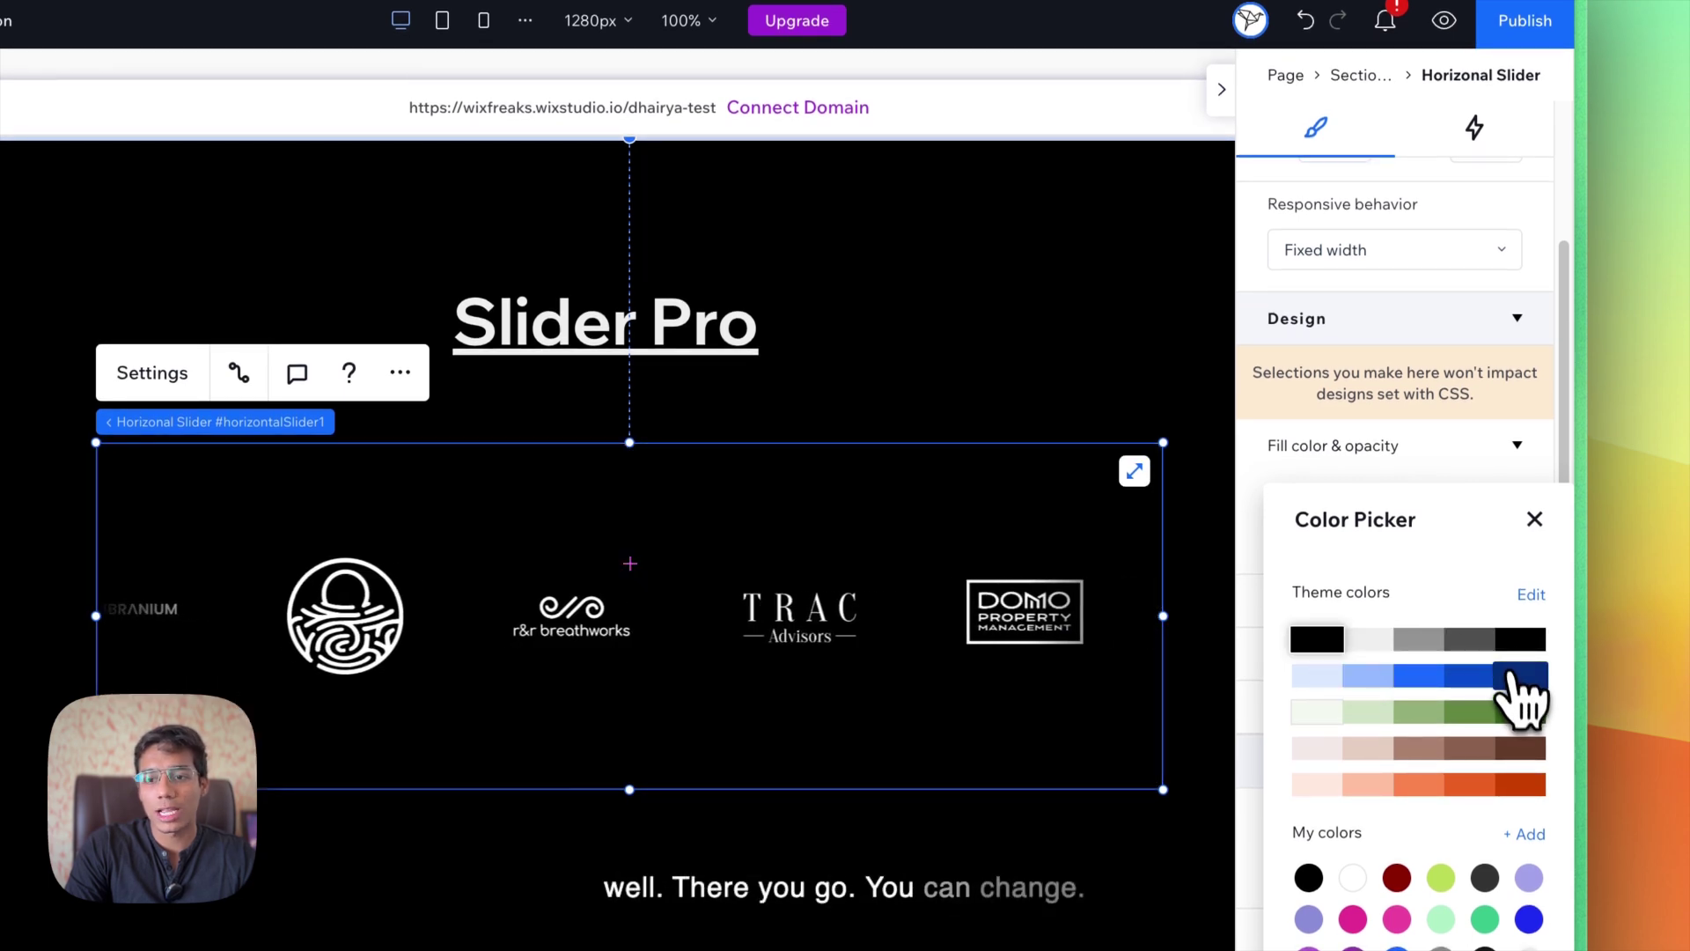
click(1520, 677)
click(1312, 641)
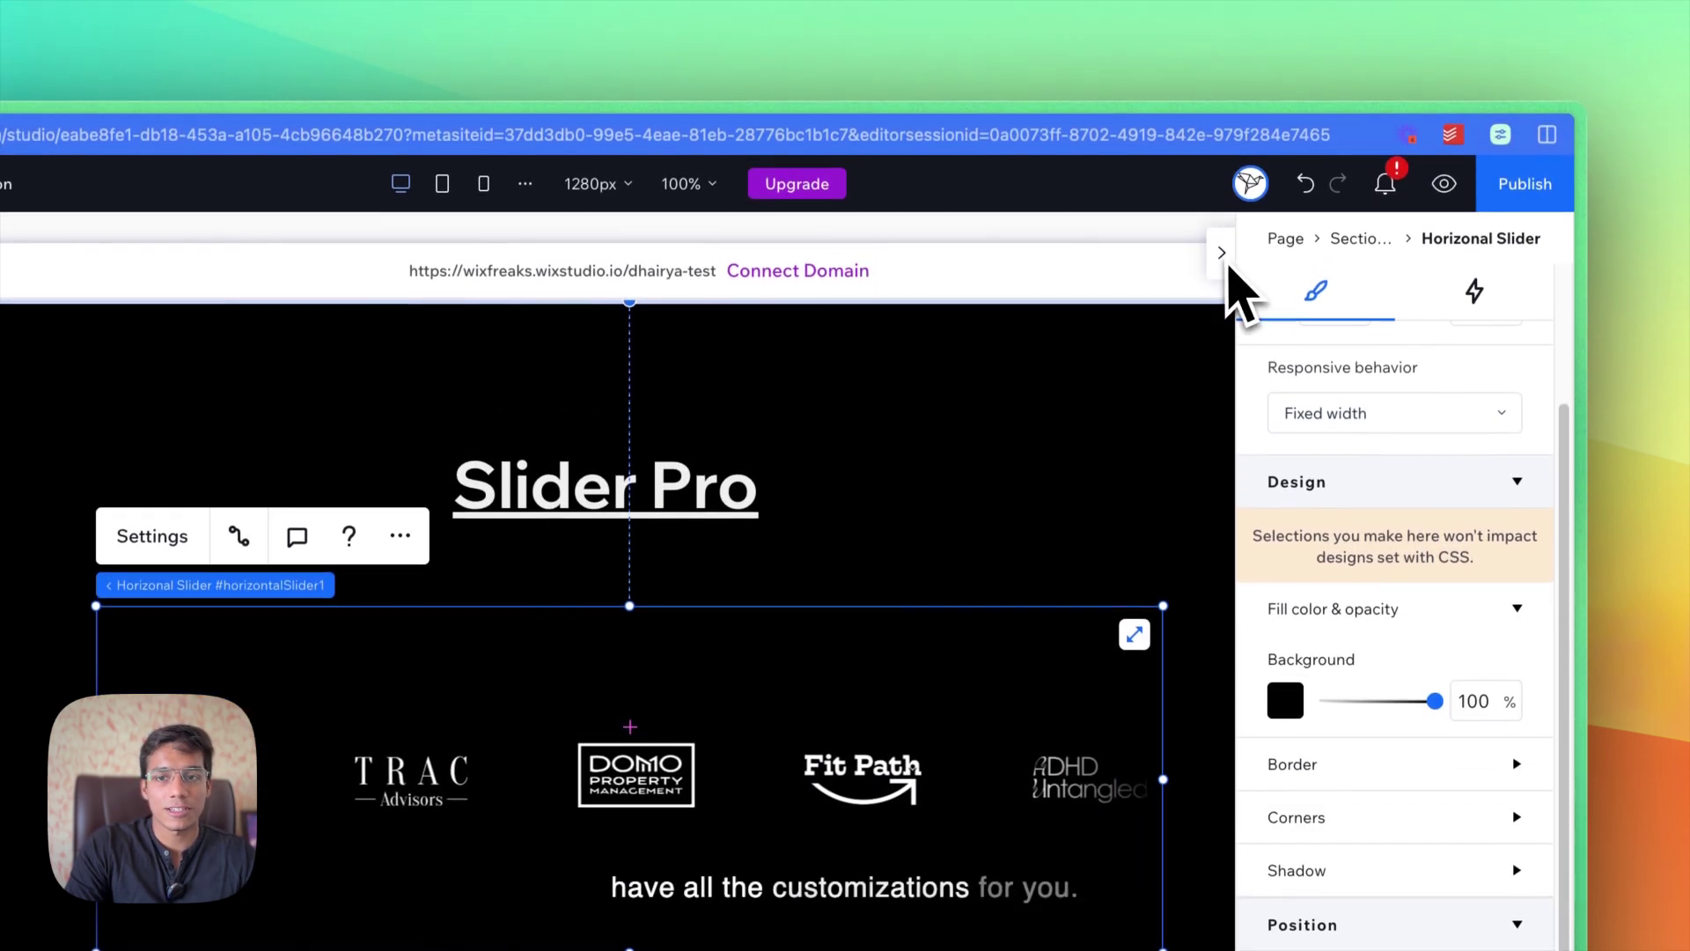
click(1221, 254)
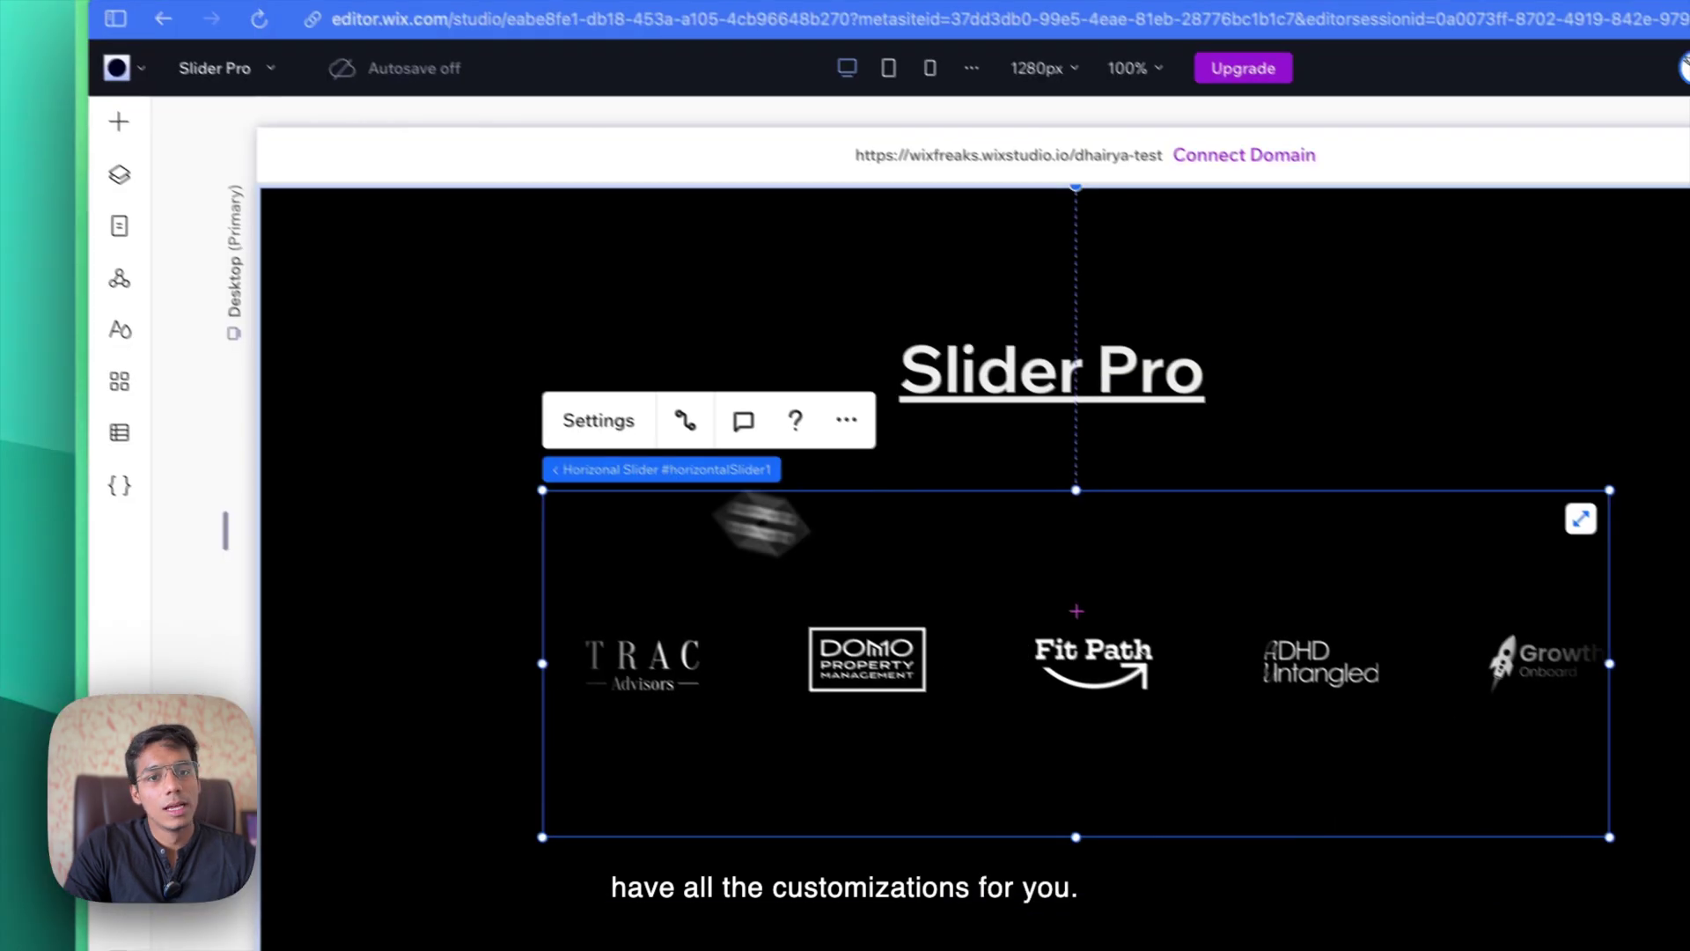
Delete the horizontal logo slider and place a Slider Pro Vertical Slider under the title.
key(Delete)
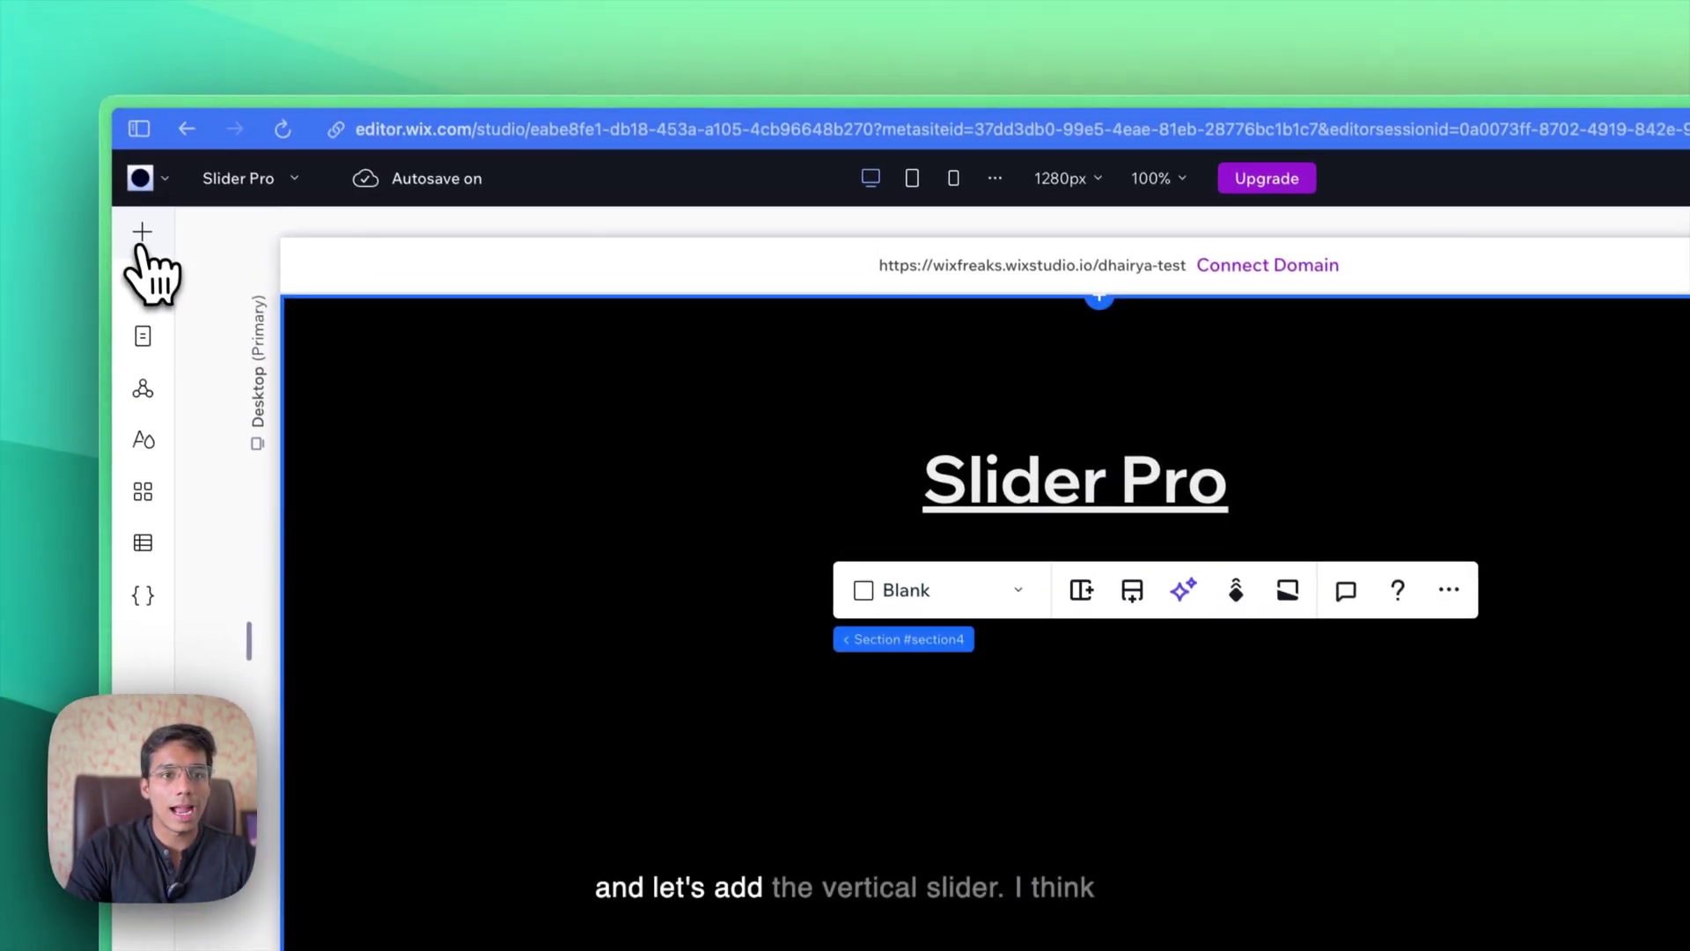
click(141, 246)
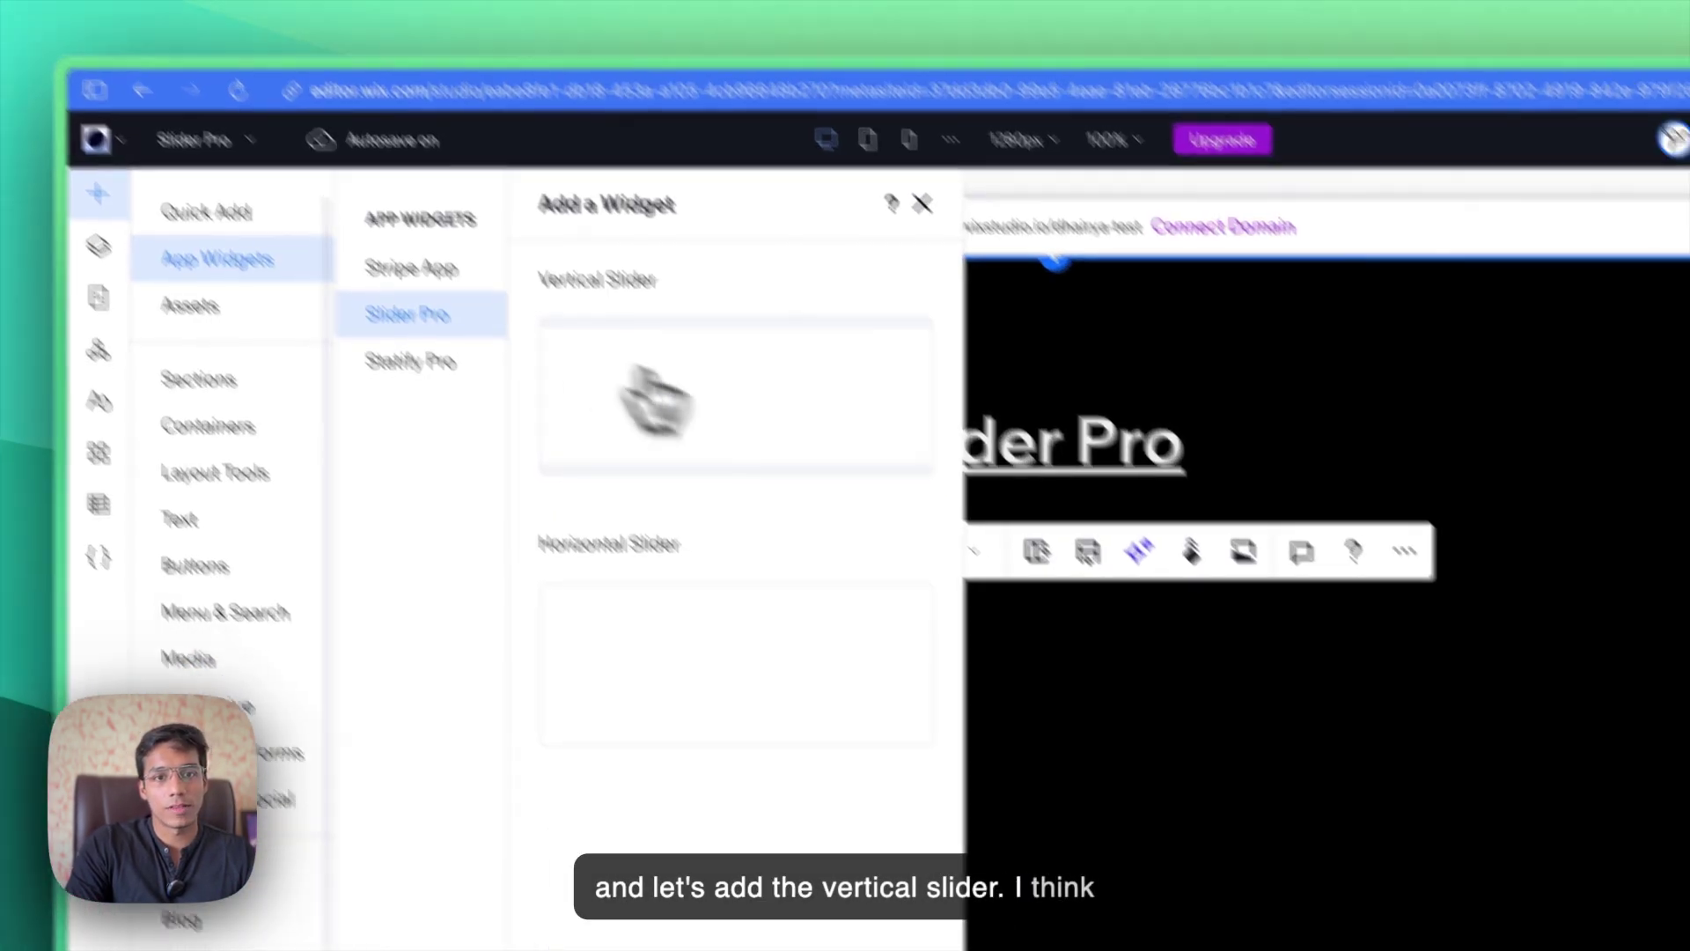
drag(717, 435, 880, 584)
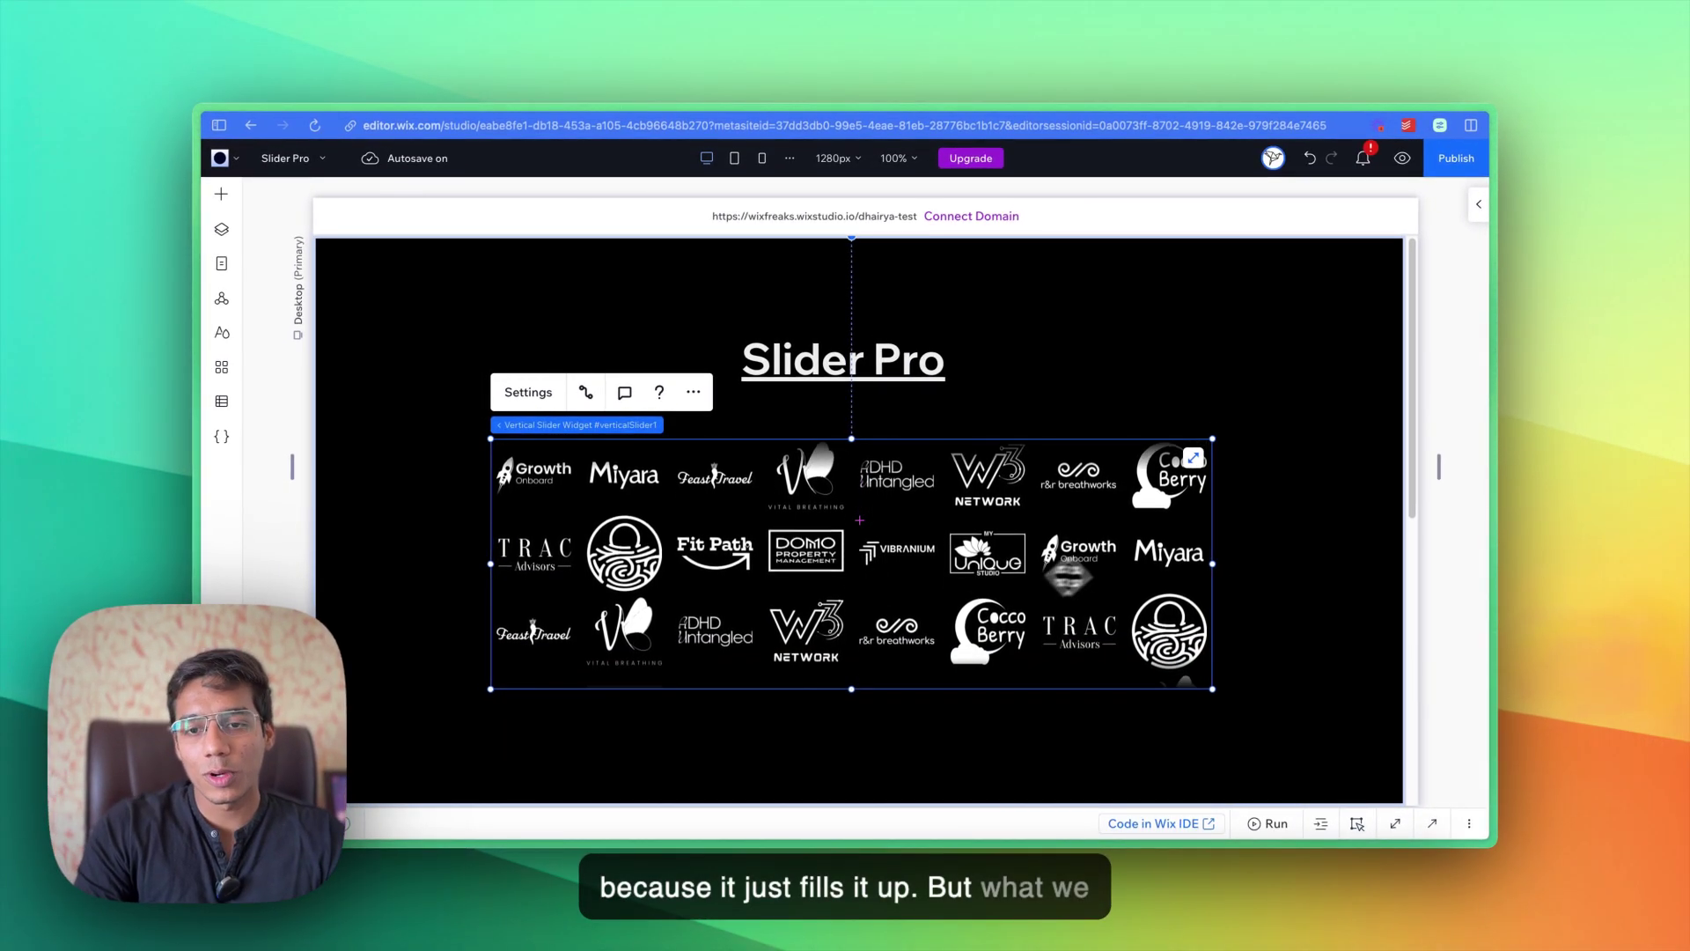
Narrow the vertical slider to 344 px wide, centre it, and preview the page.
drag(1213, 563, 674, 525)
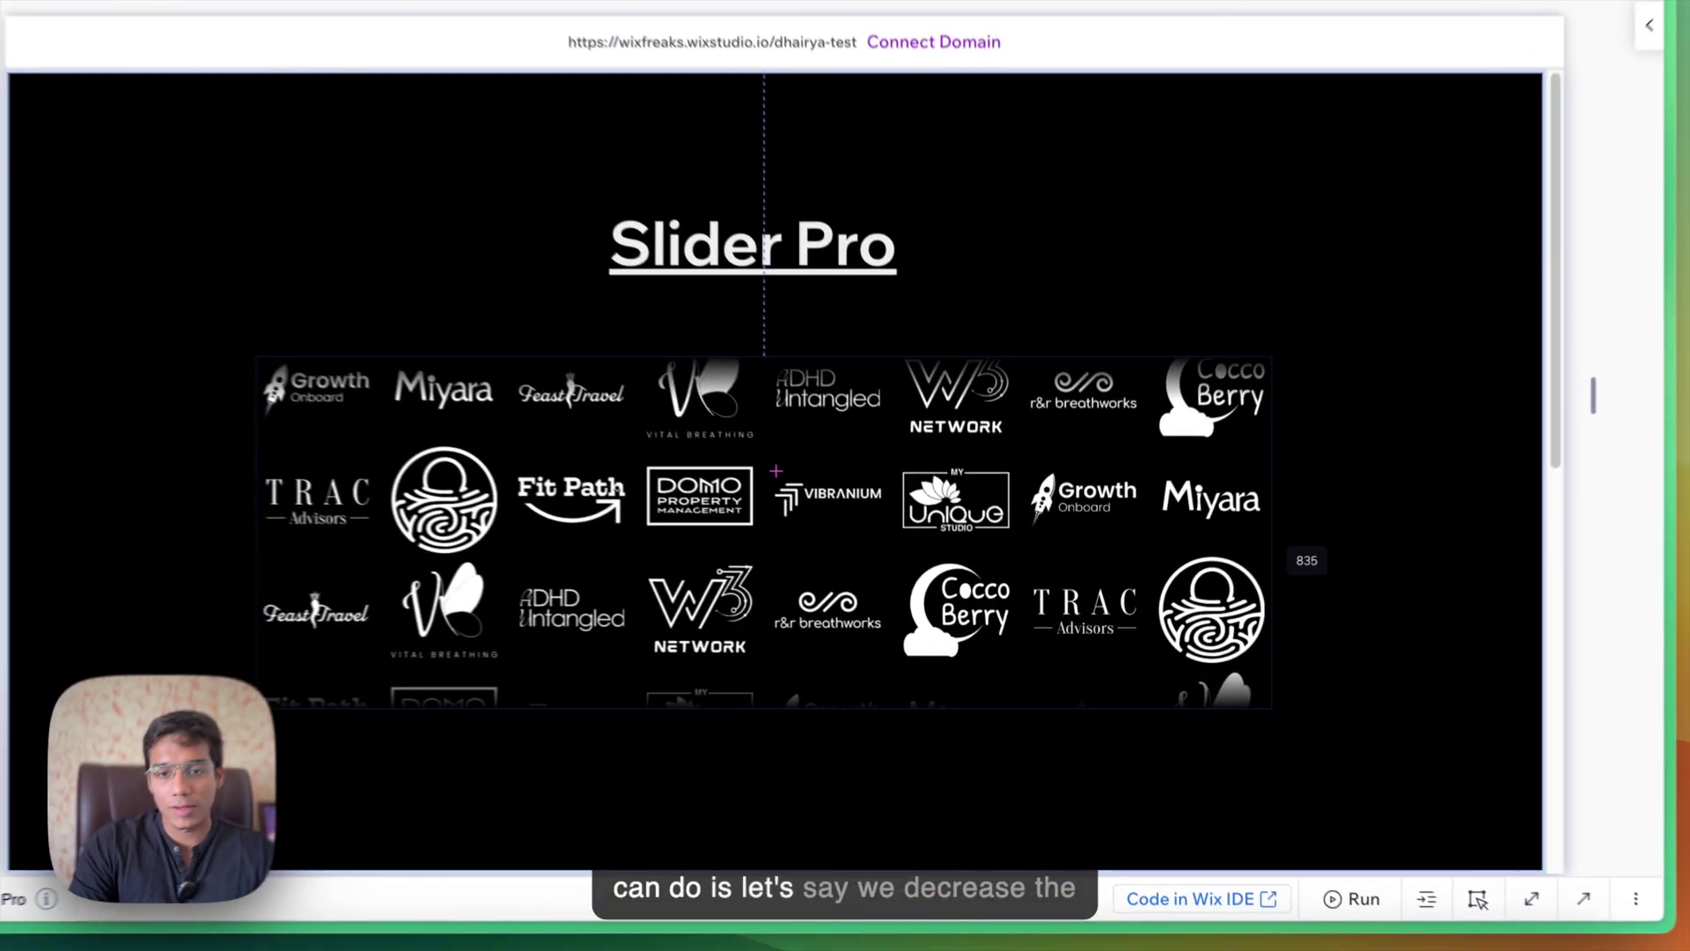
drag(407, 545, 824, 552)
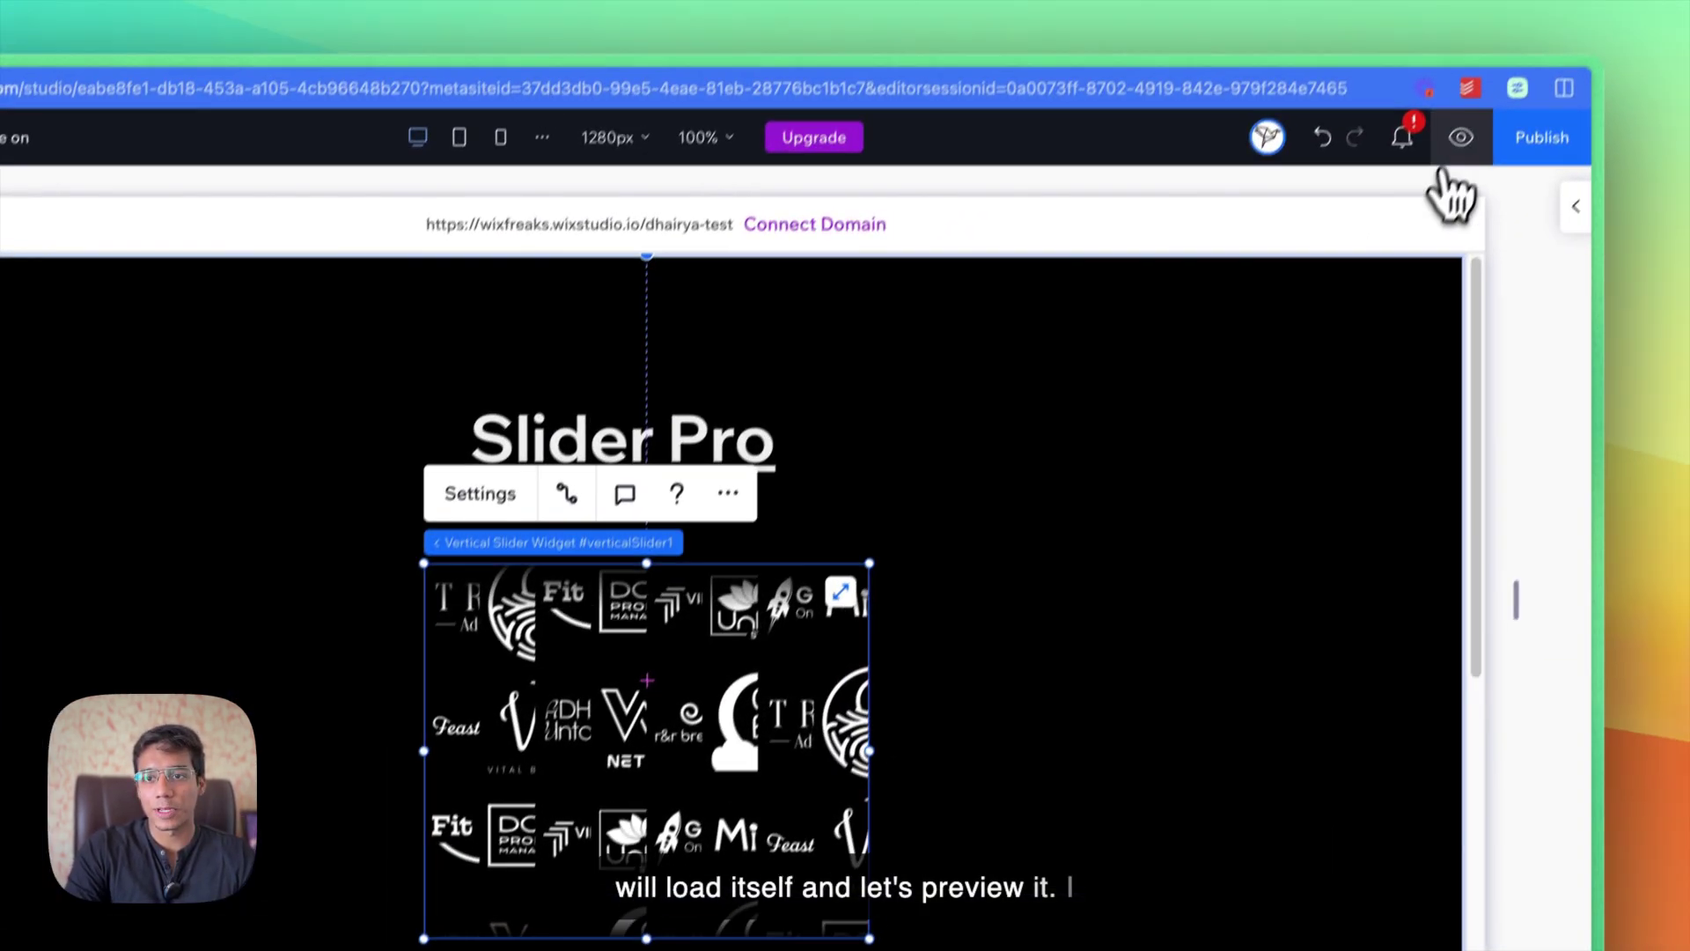
click(1454, 148)
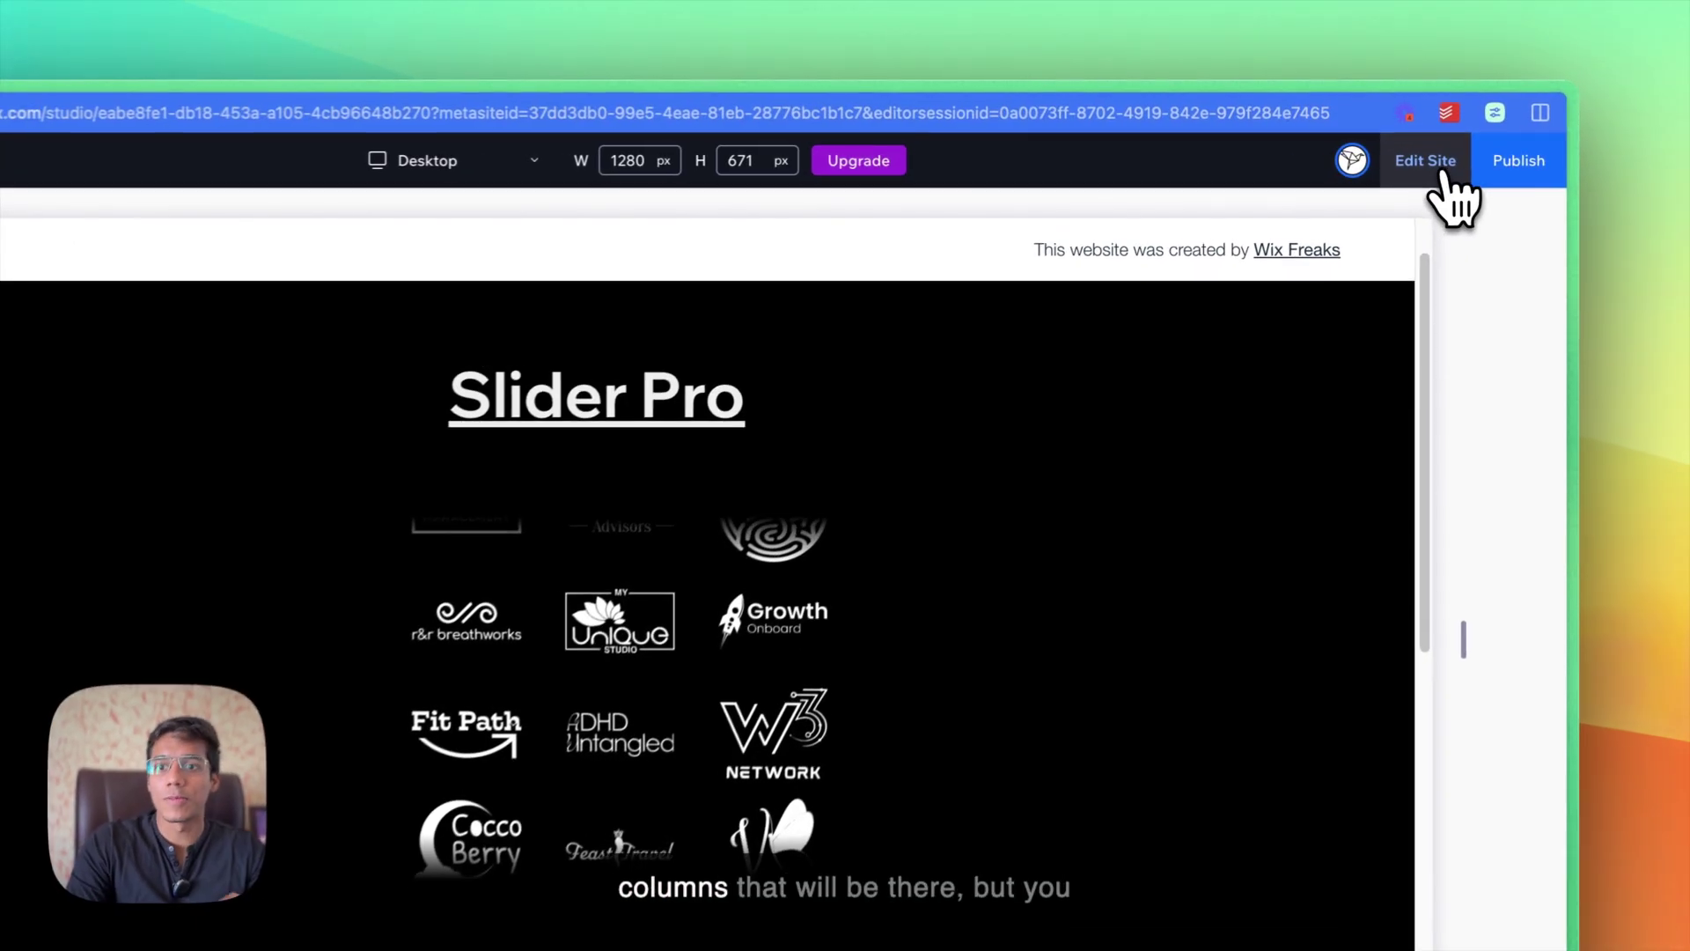
In the vertical slider's settings, set Number of Columns to 1 and Animation Direction to Down.
click(1444, 176)
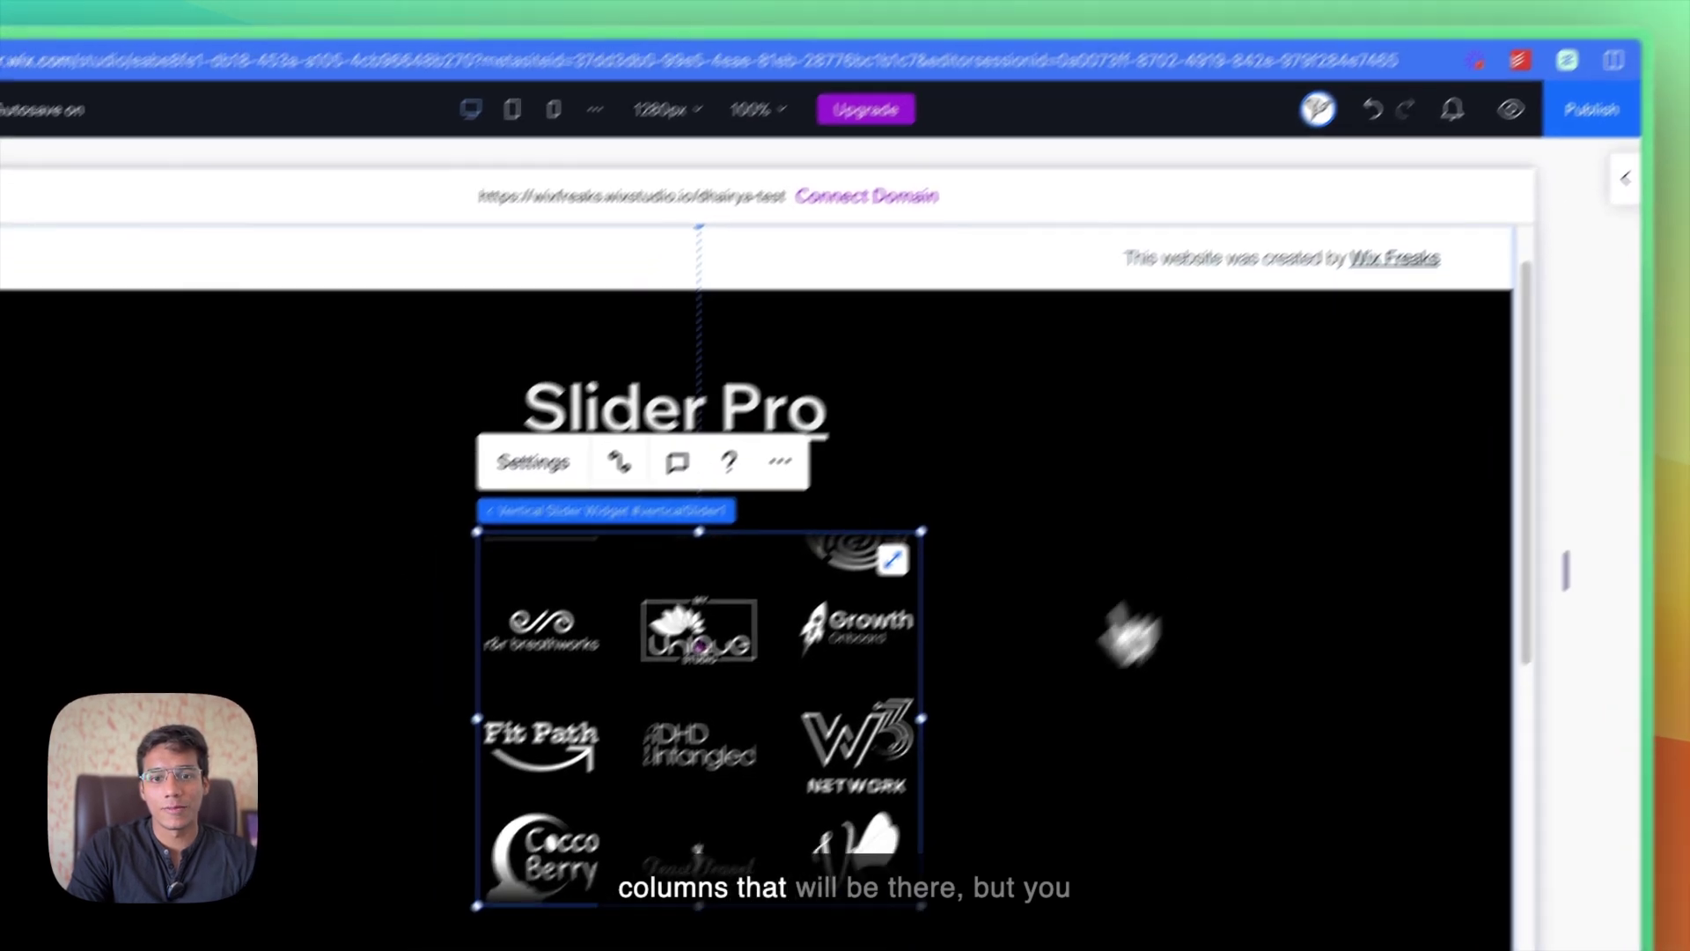
click(634, 334)
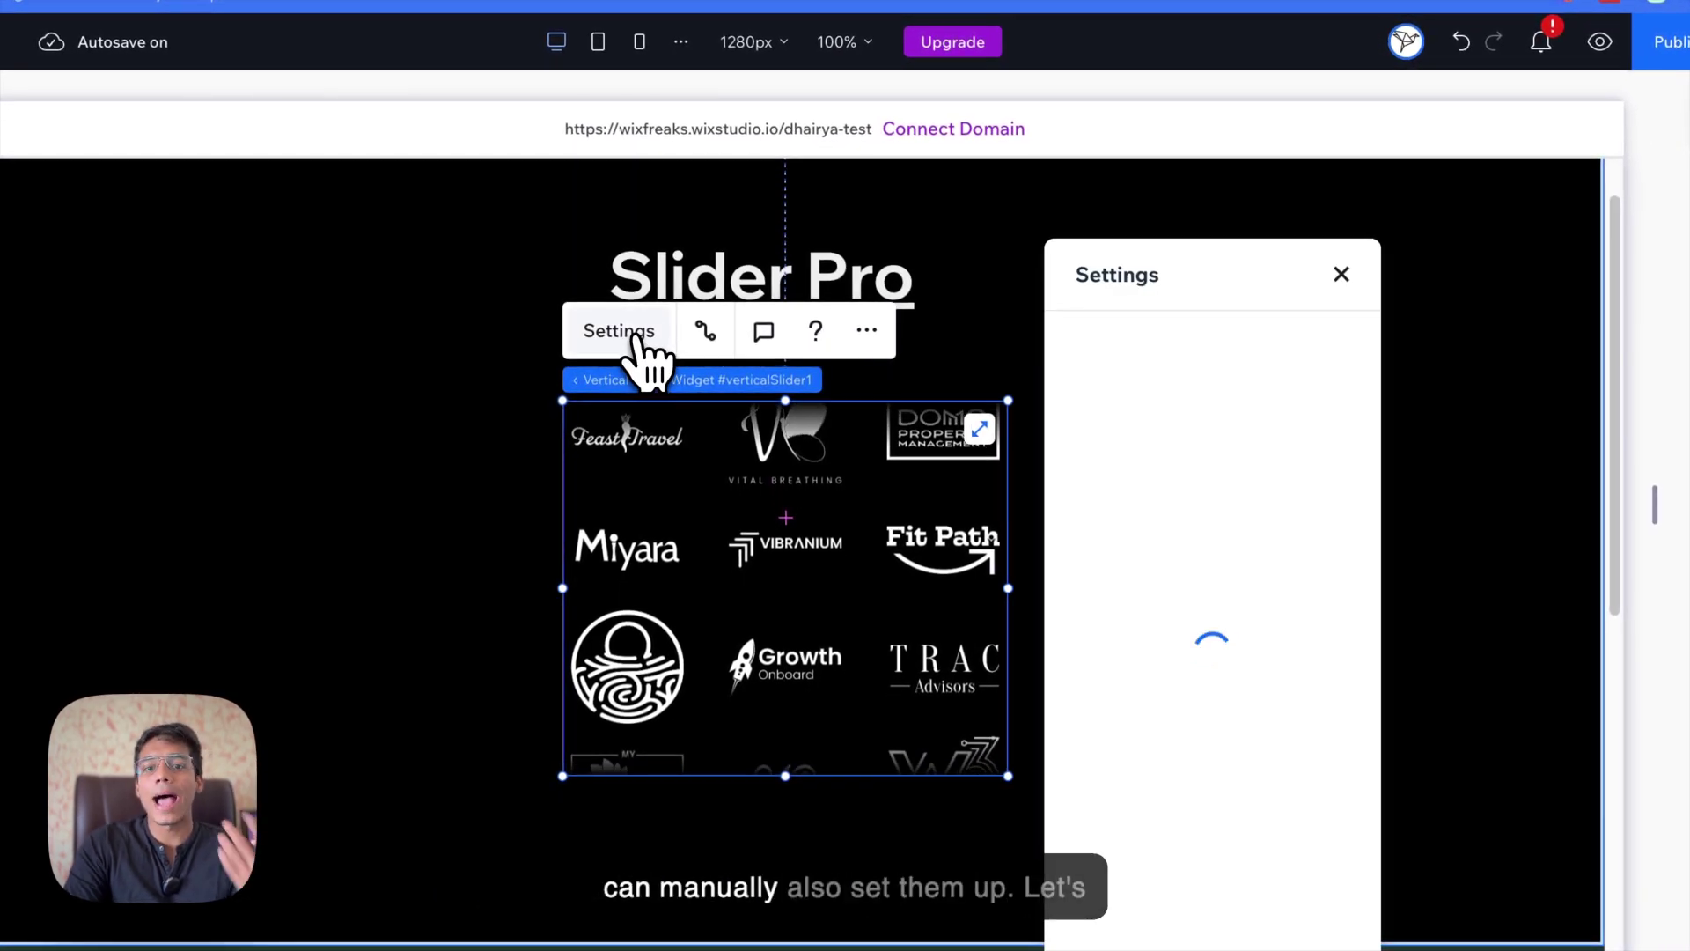
drag(1144, 308, 176, 256)
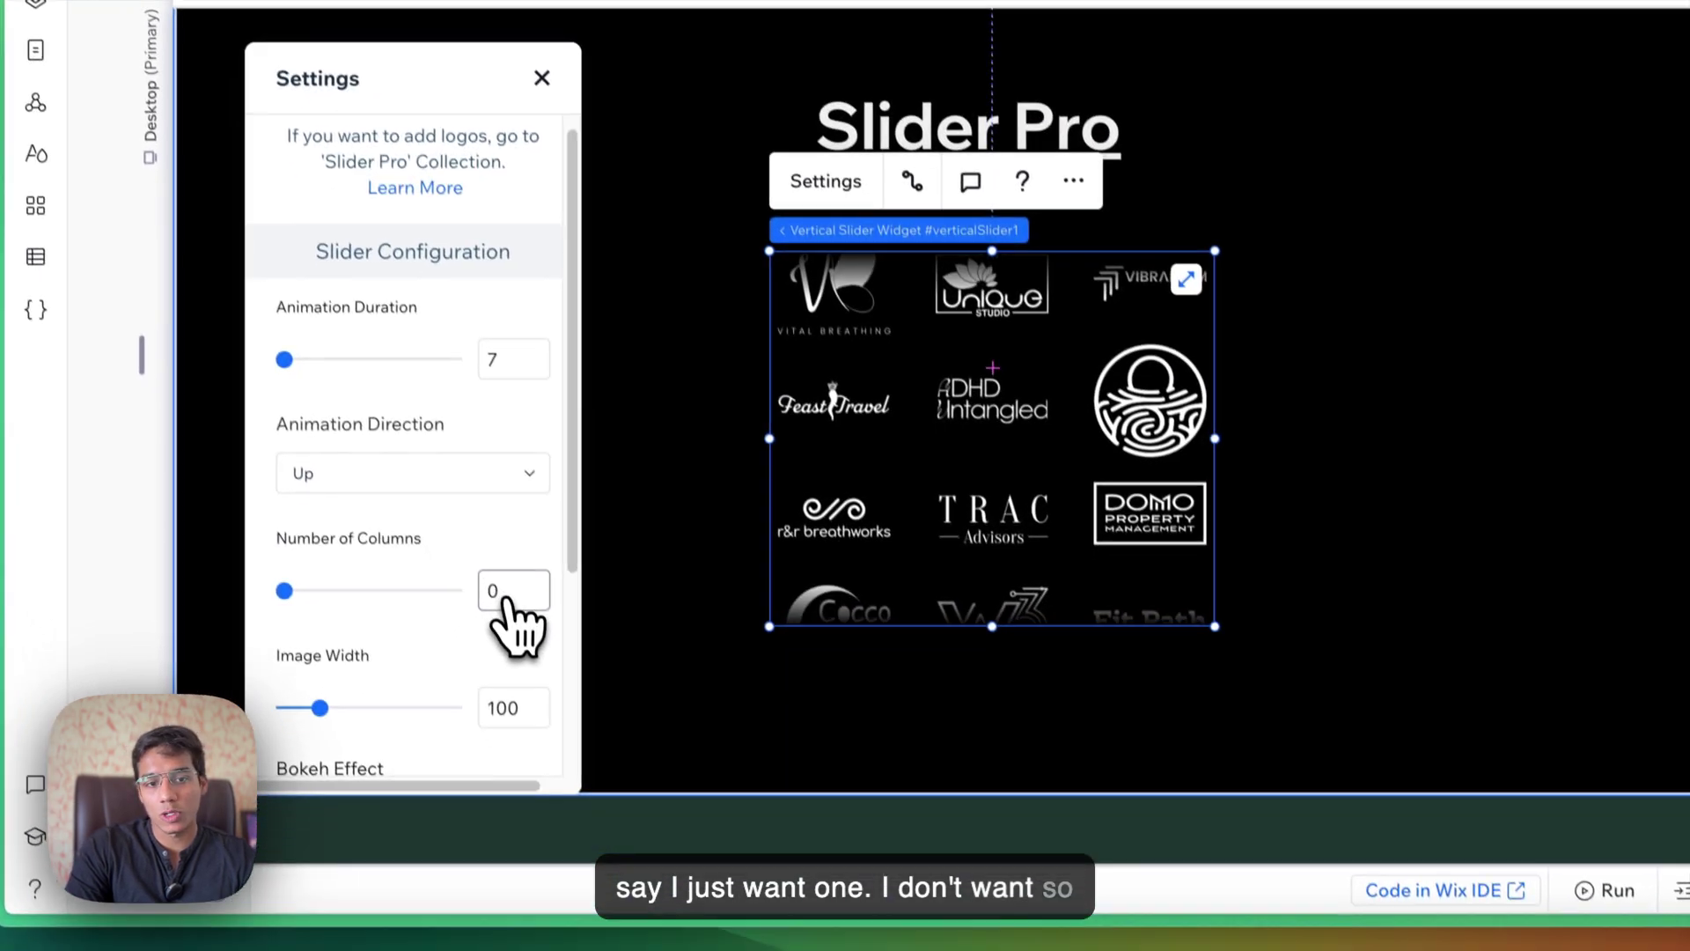
click(568, 758)
text(1)
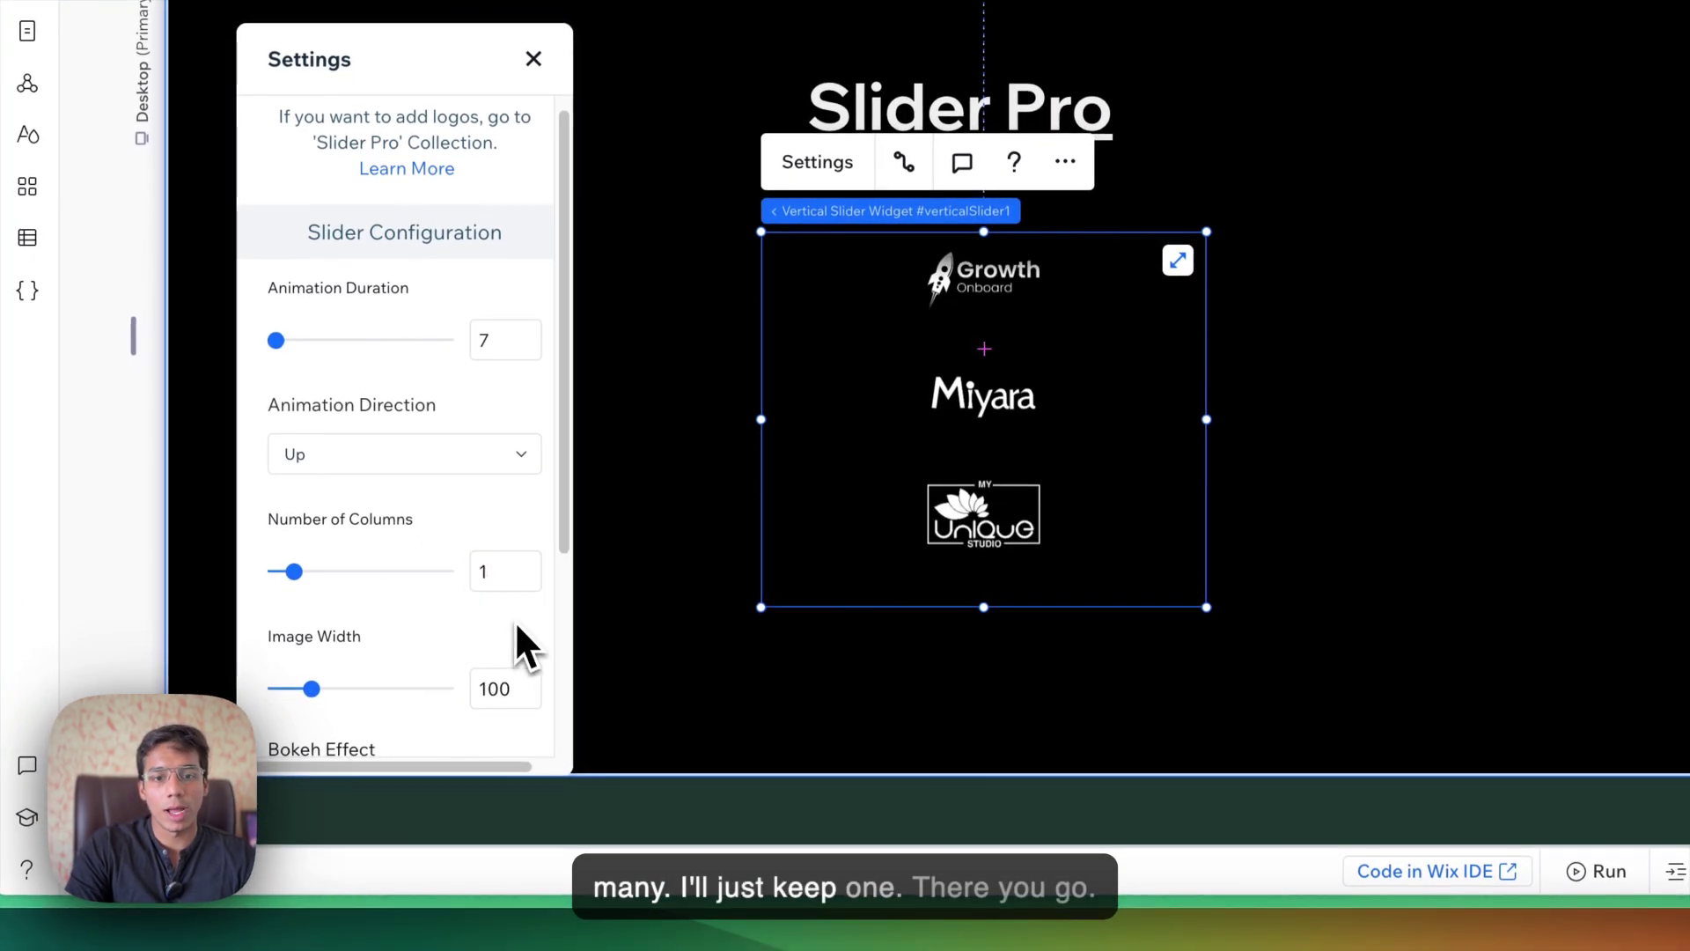
scroll(479, 663, down, 1)
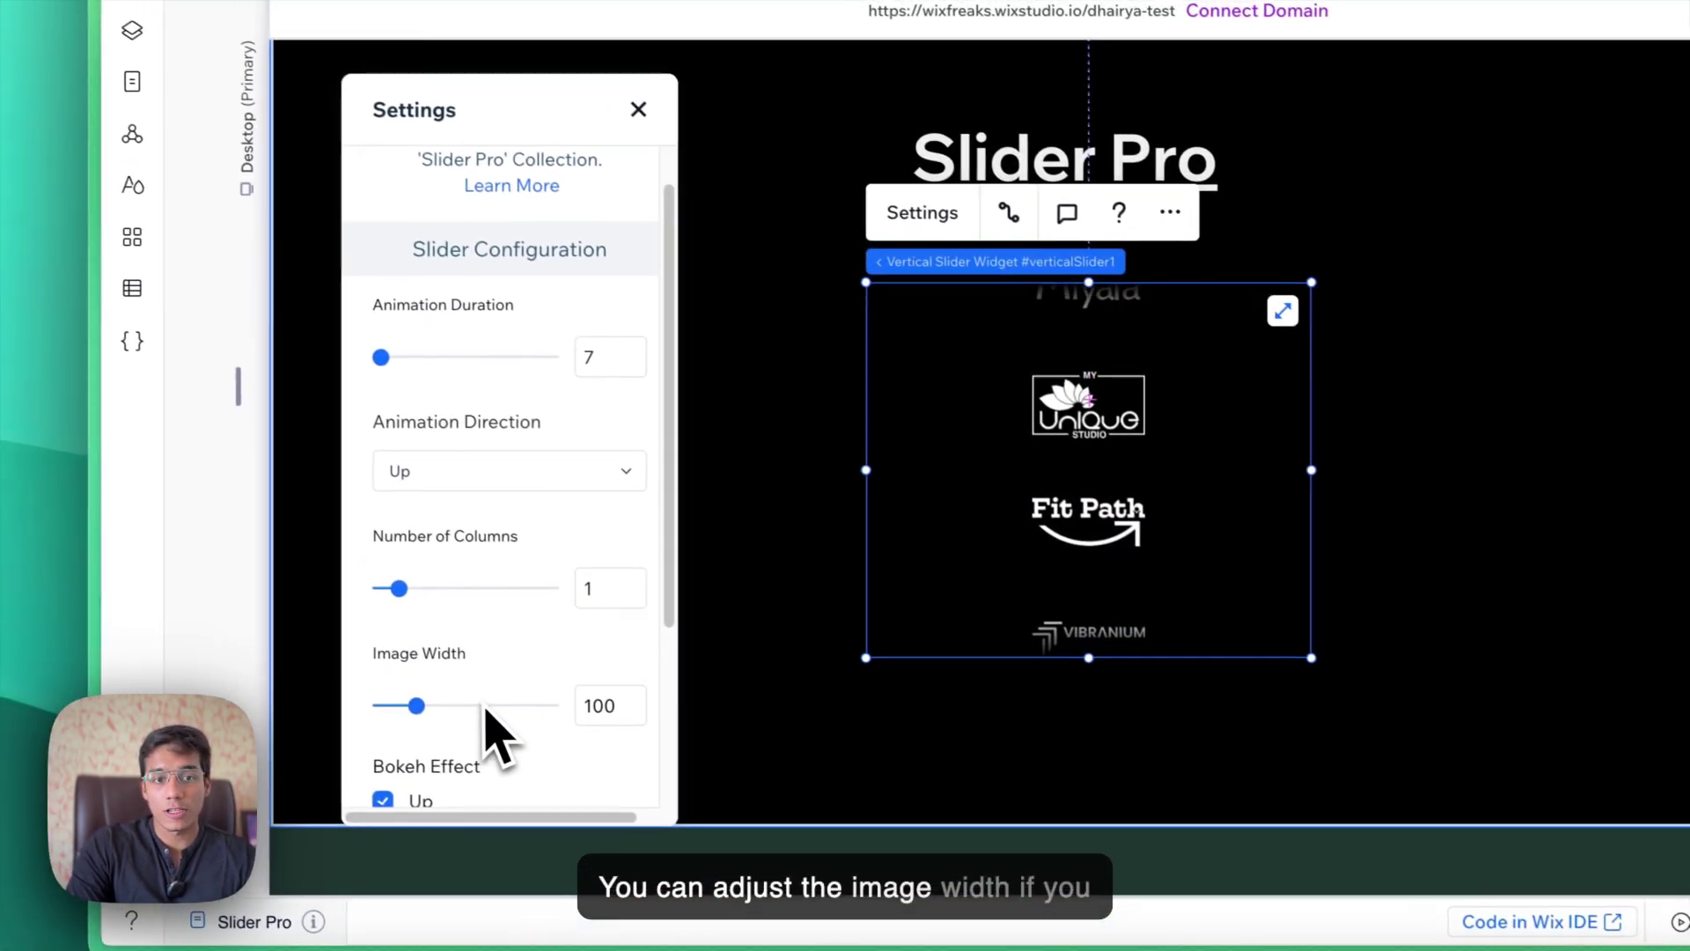
click(462, 480)
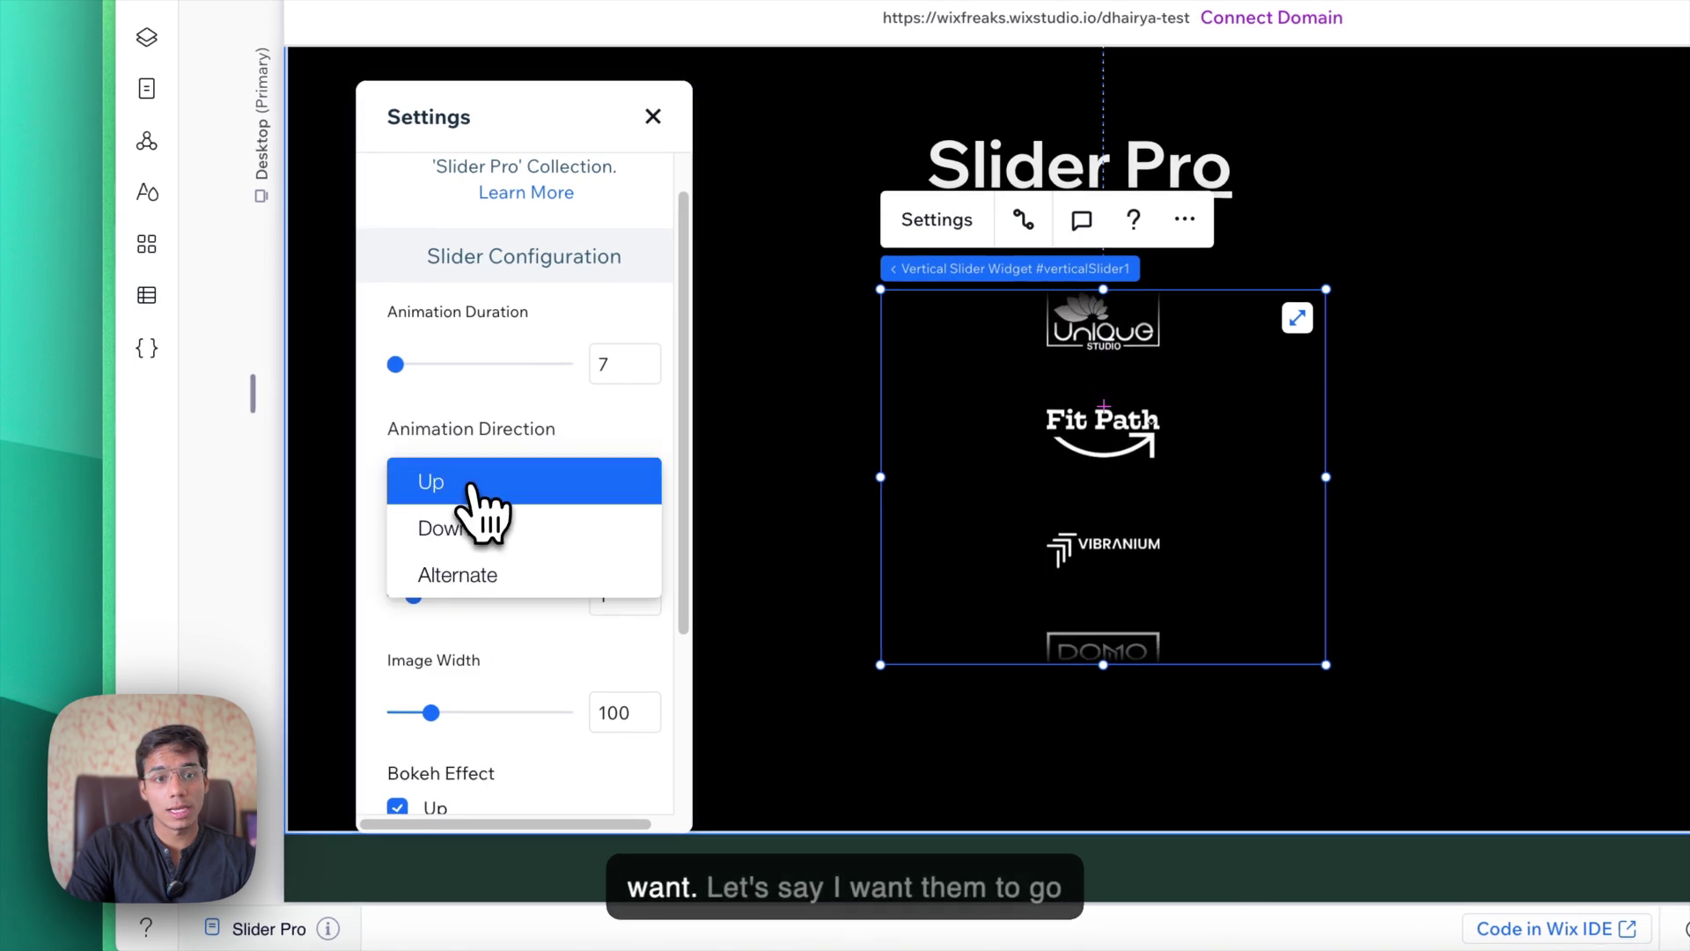
click(450, 518)
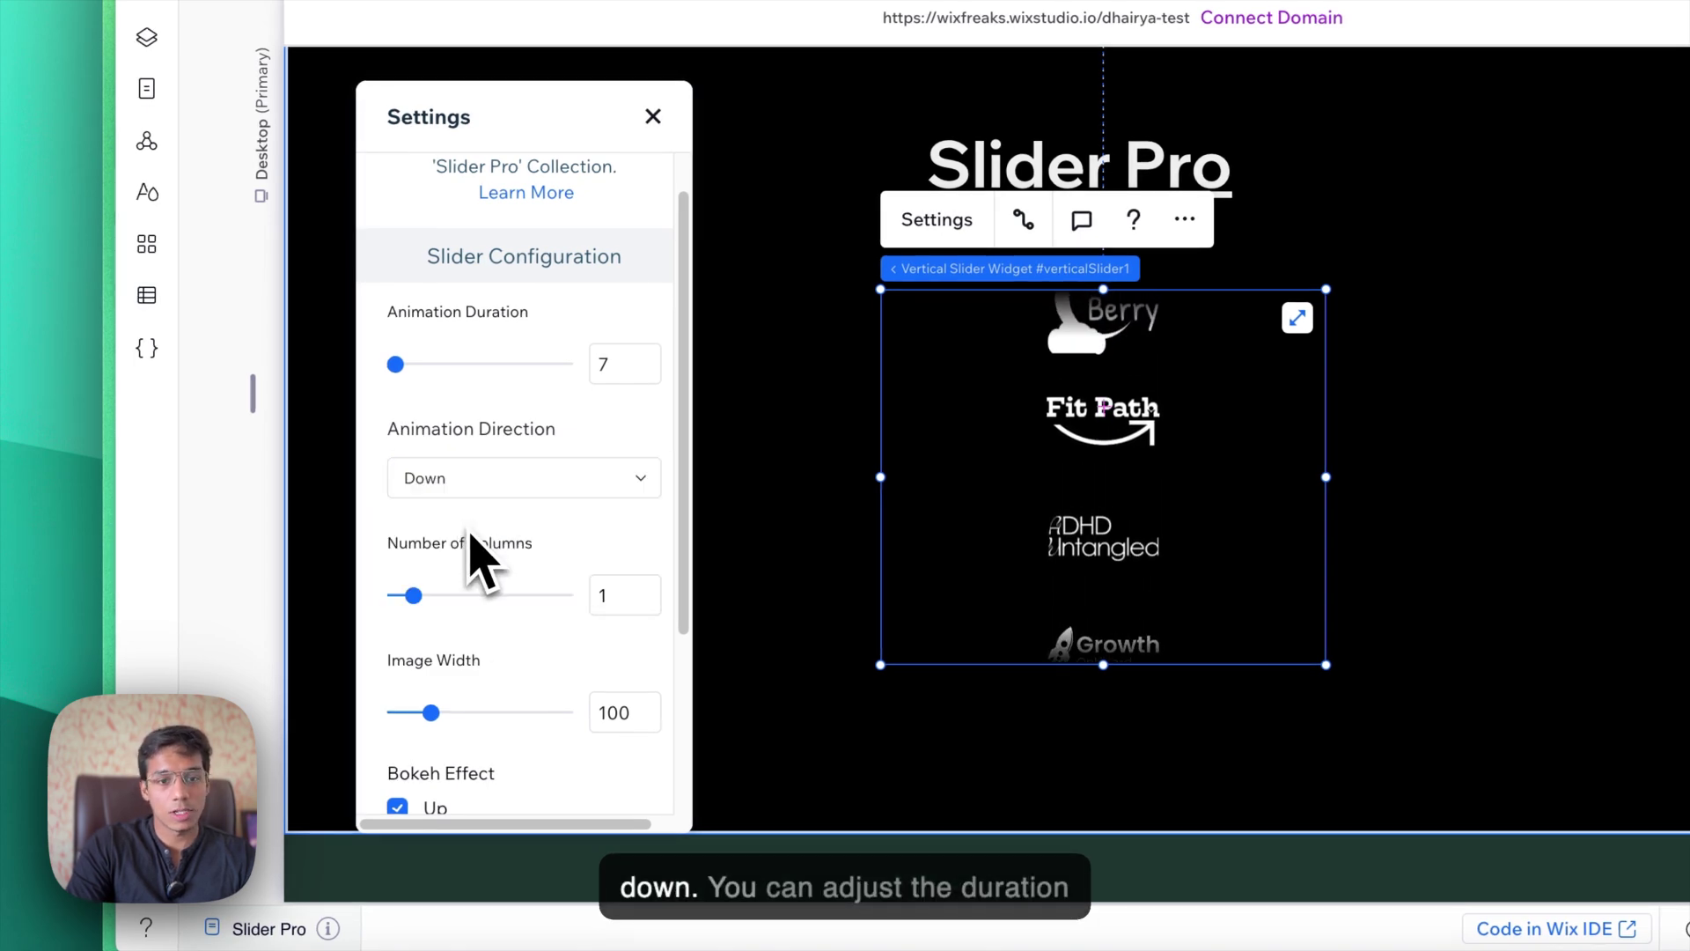
scroll(482, 564, down, 1)
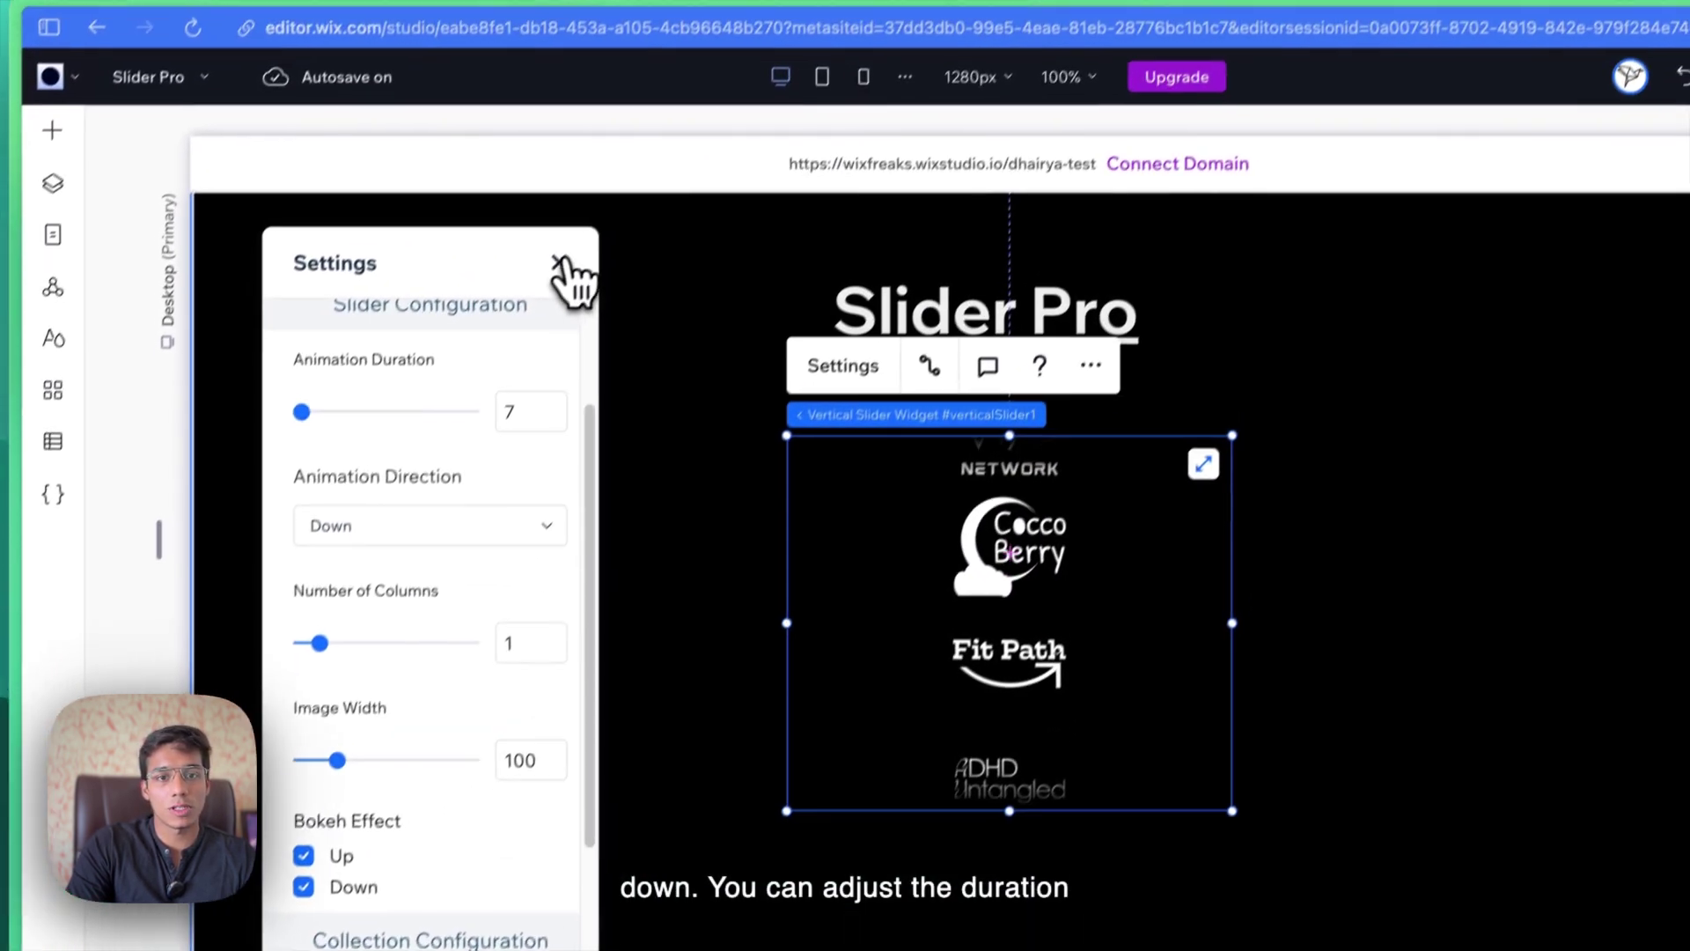
Move the Slider Pro title to the left and the vertical slider to the right.
click(653, 117)
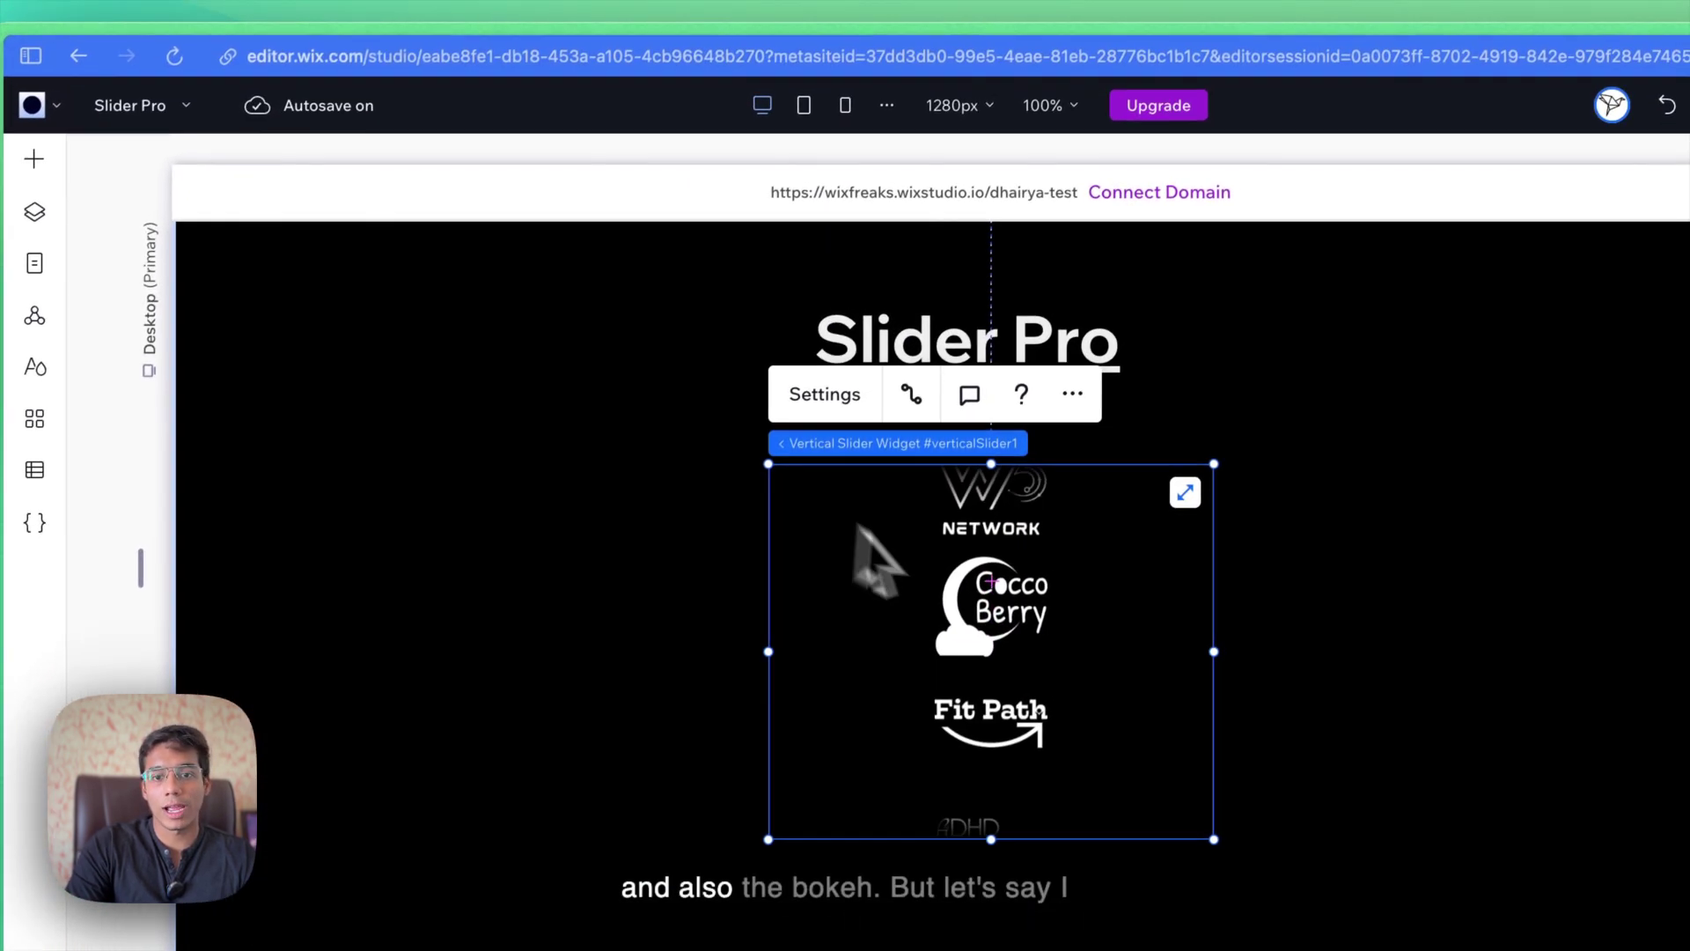
click(952, 361)
drag(928, 351, 526, 584)
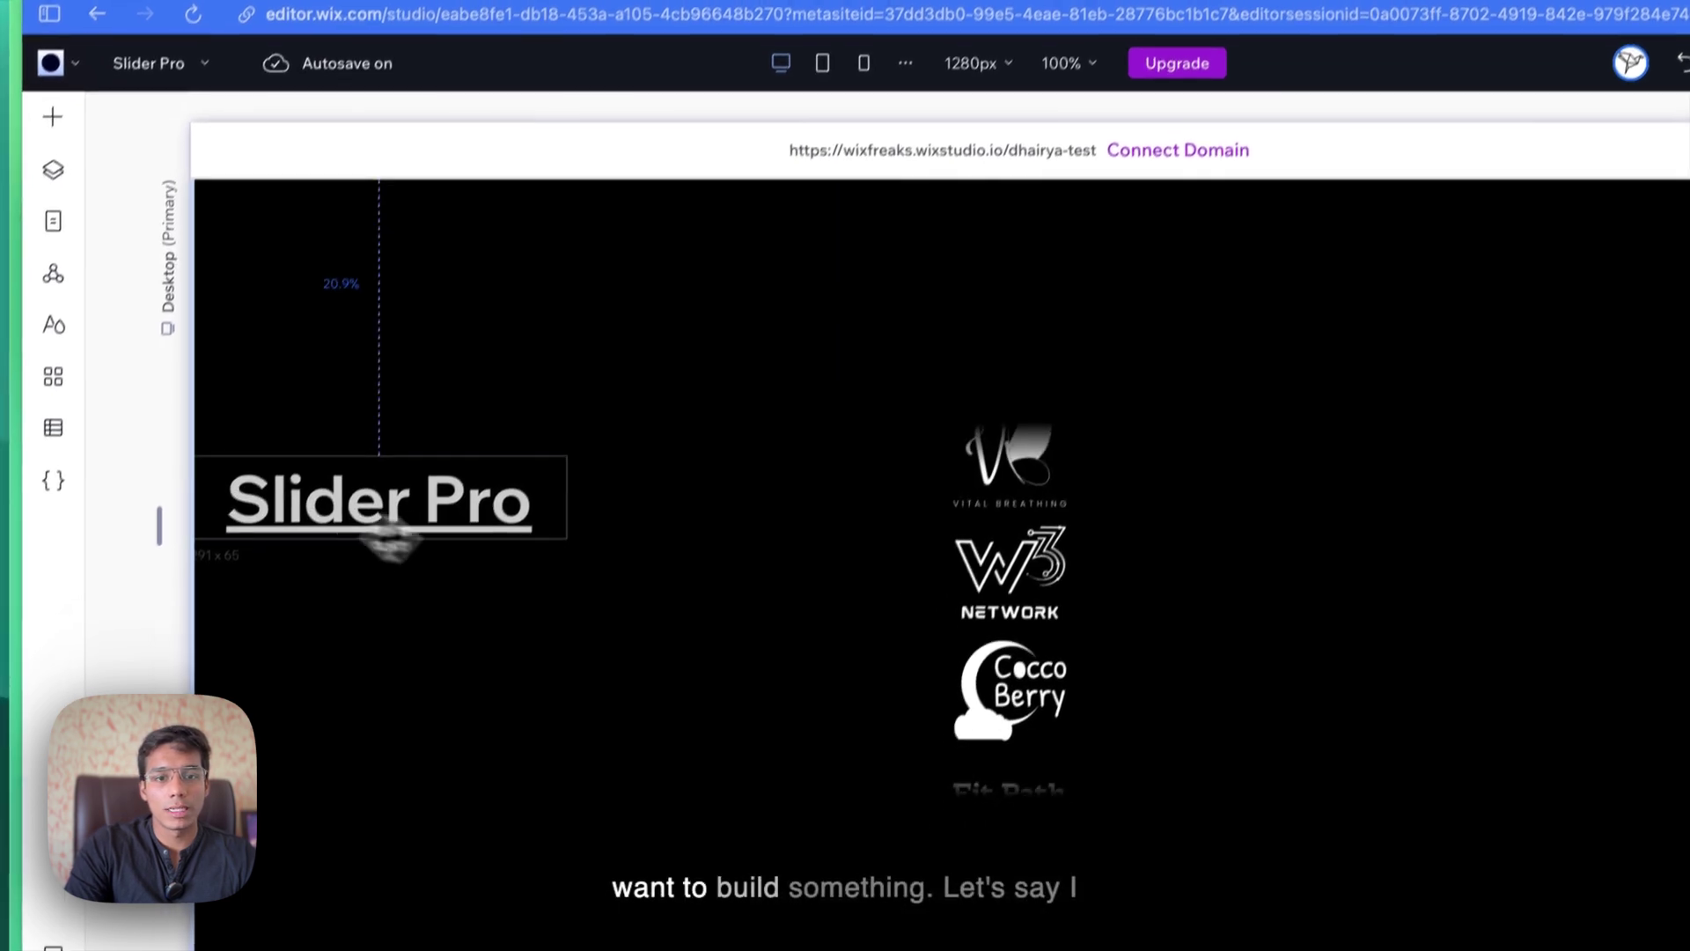
drag(1030, 546, 1325, 477)
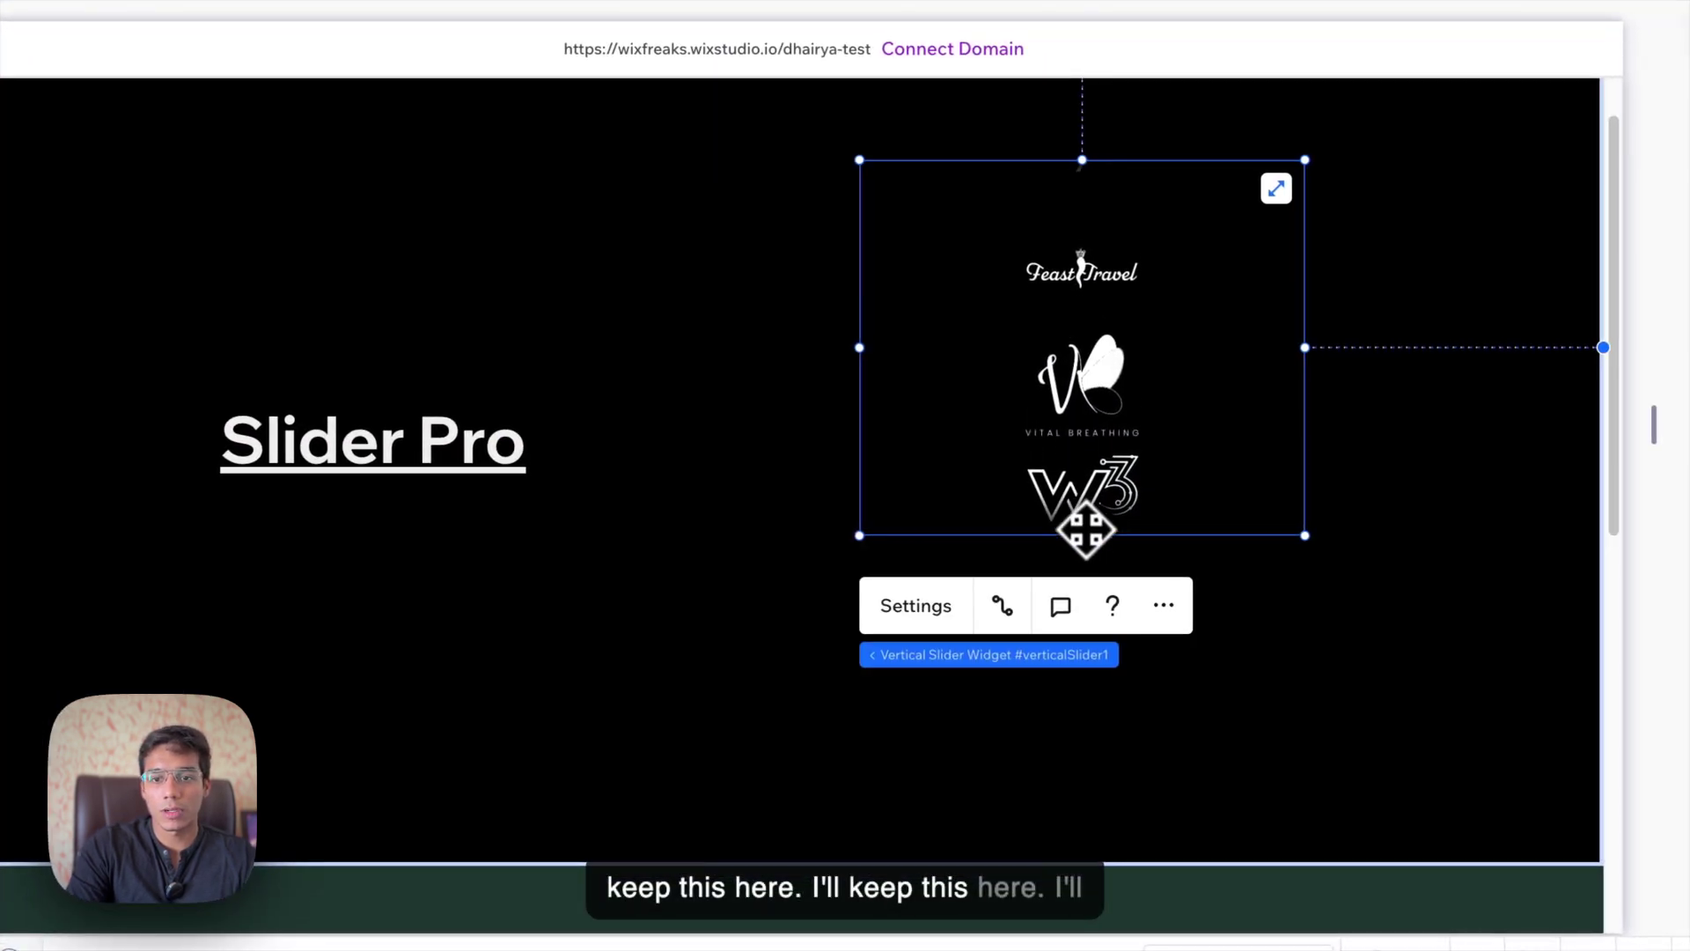
drag(1085, 530, 1195, 373)
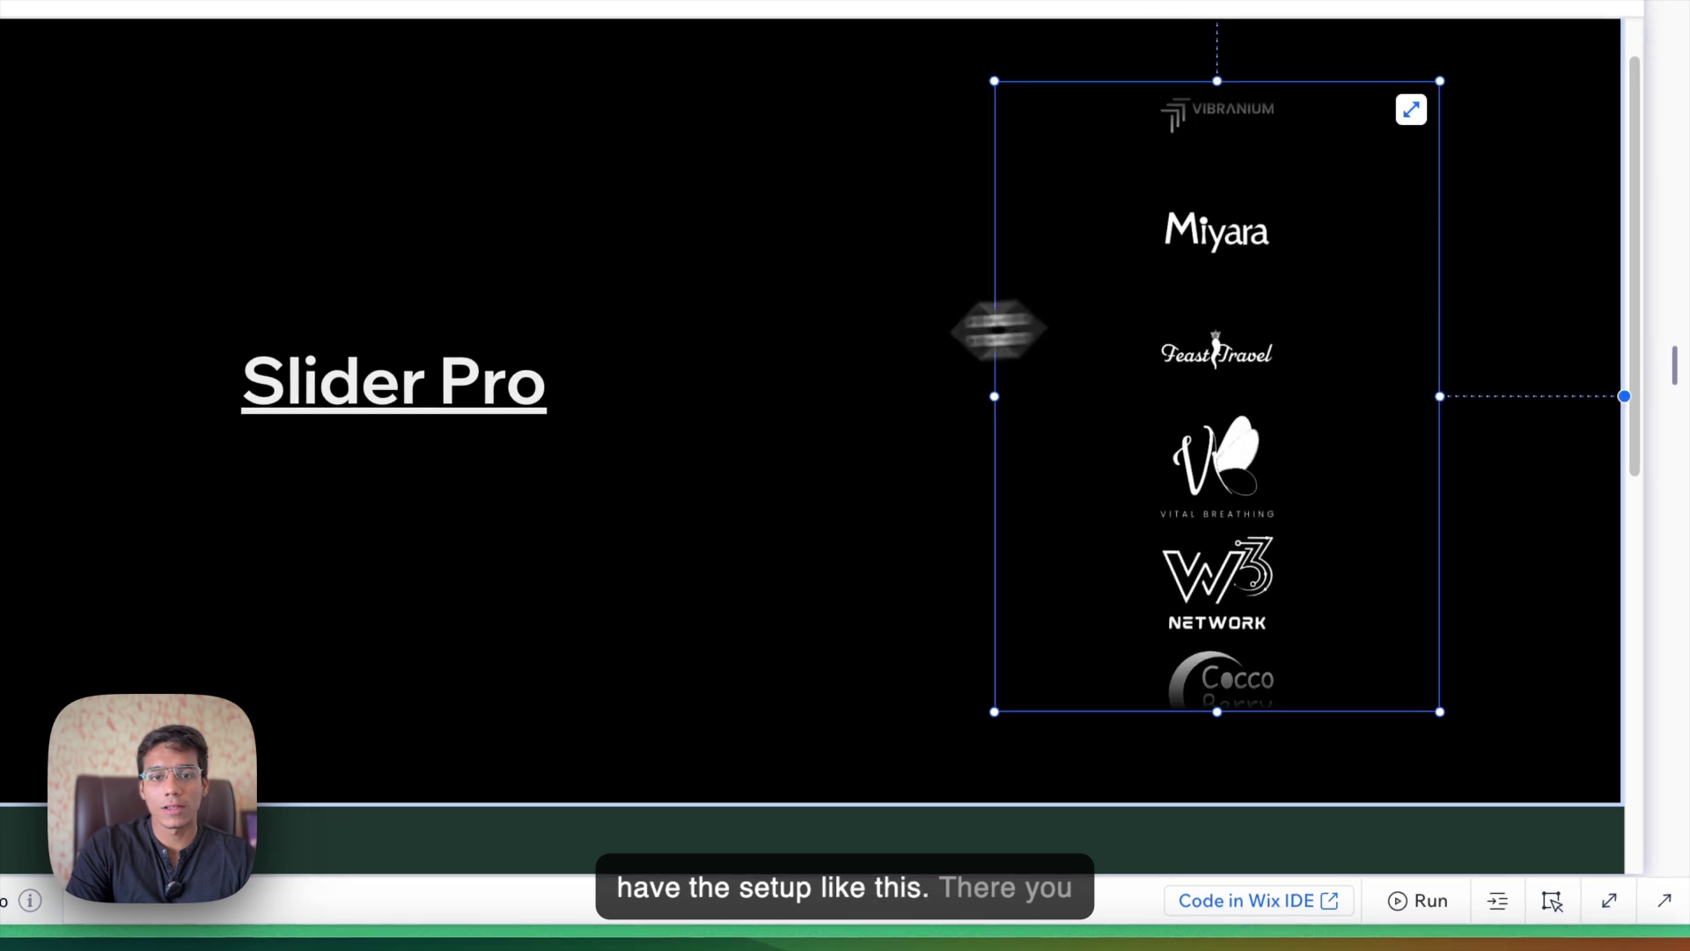
click(431, 383)
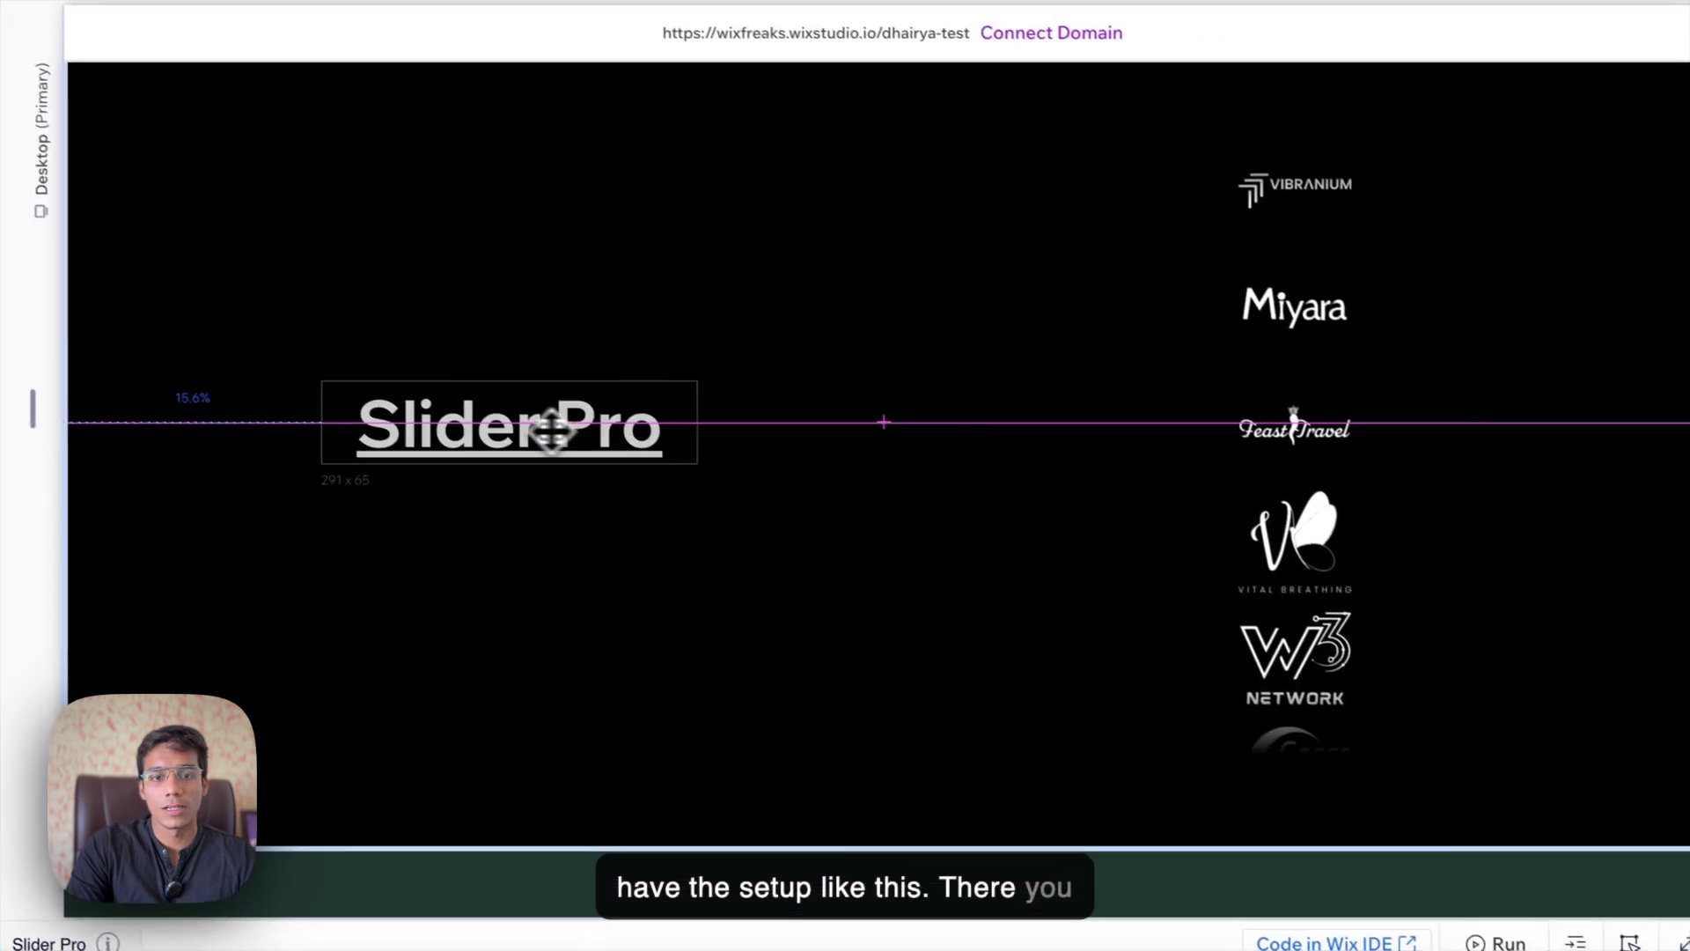
click(524, 533)
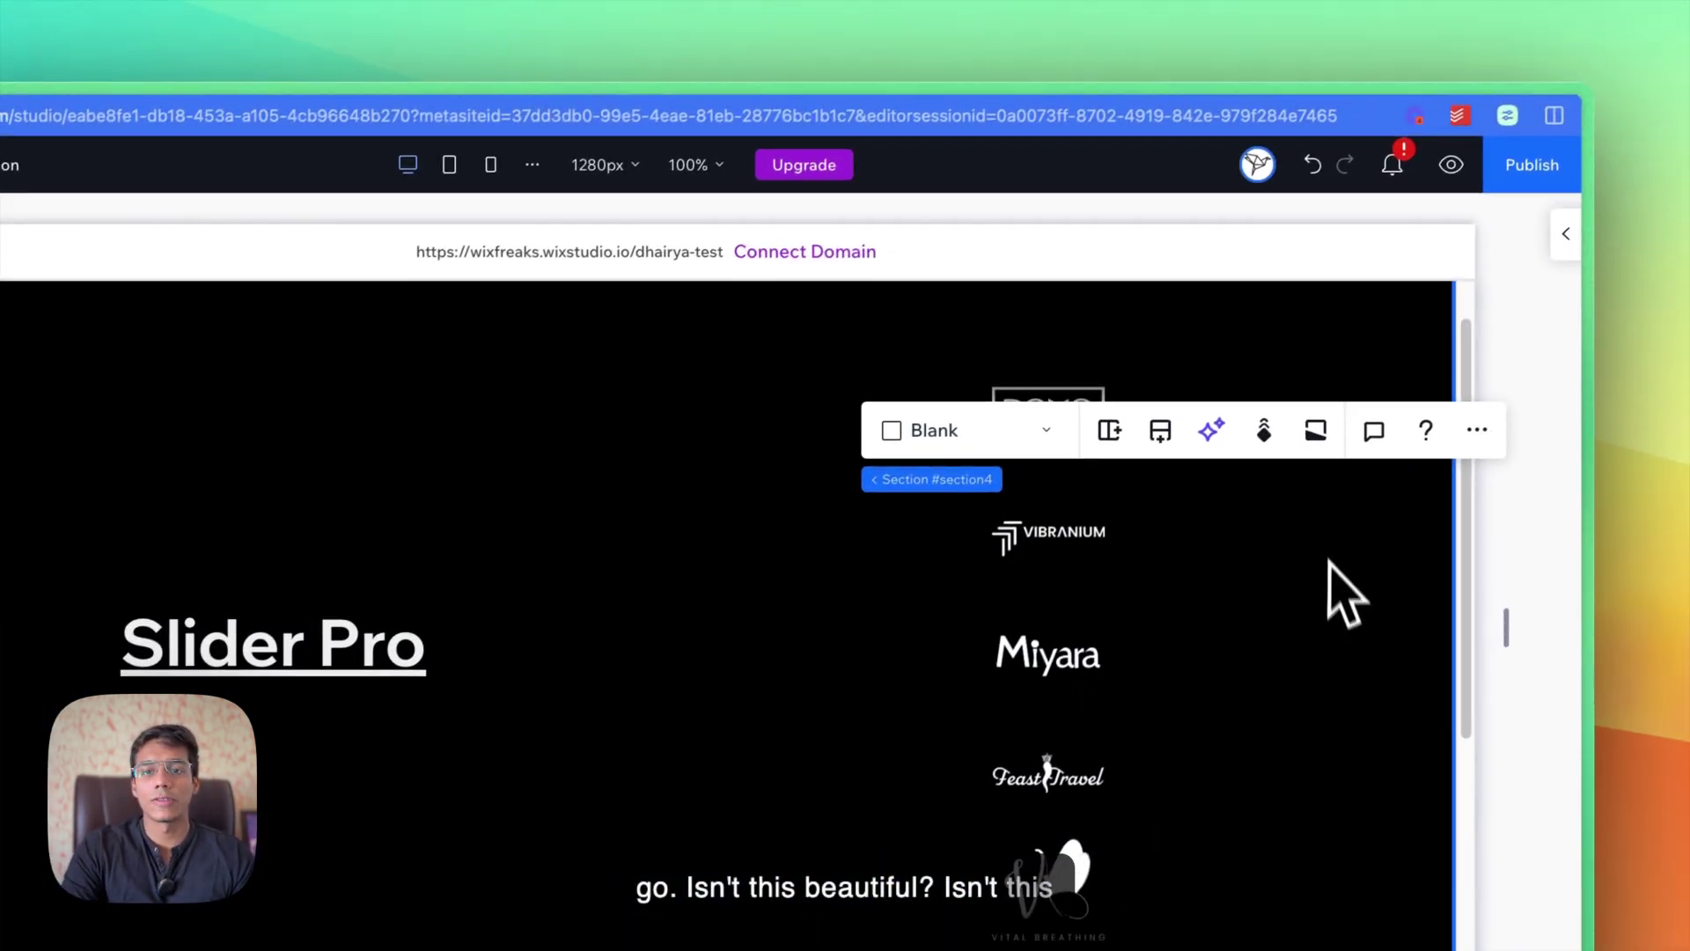
Preview the side-by-side layout of the title and the vertical logo slider.
click(1443, 170)
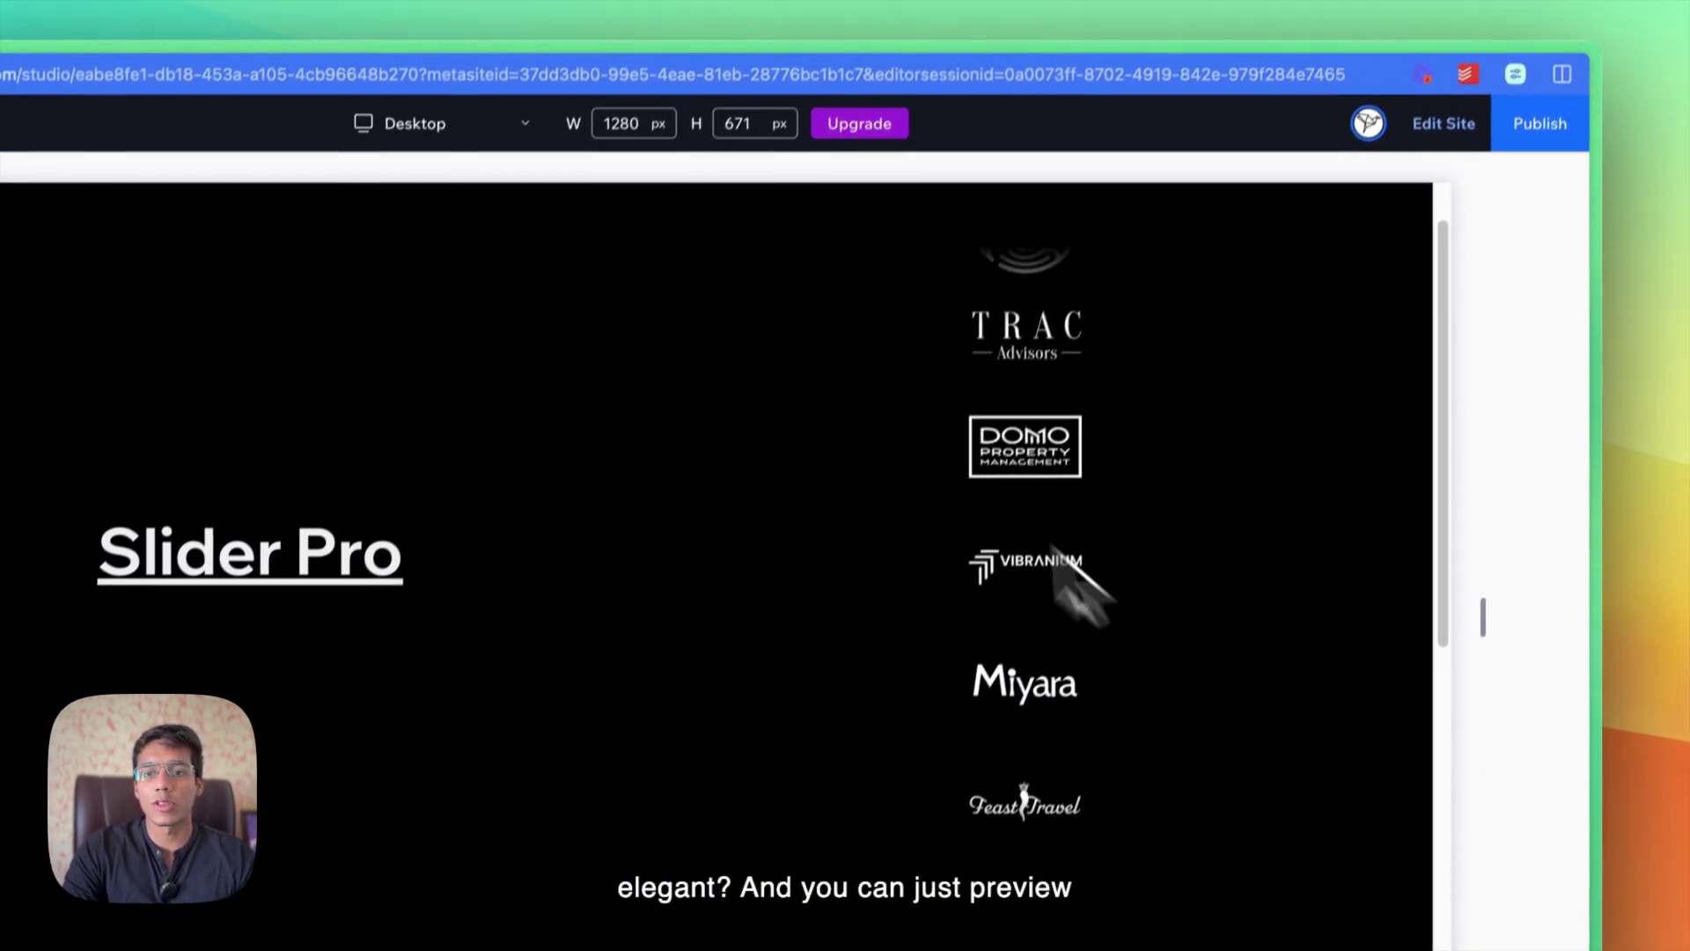